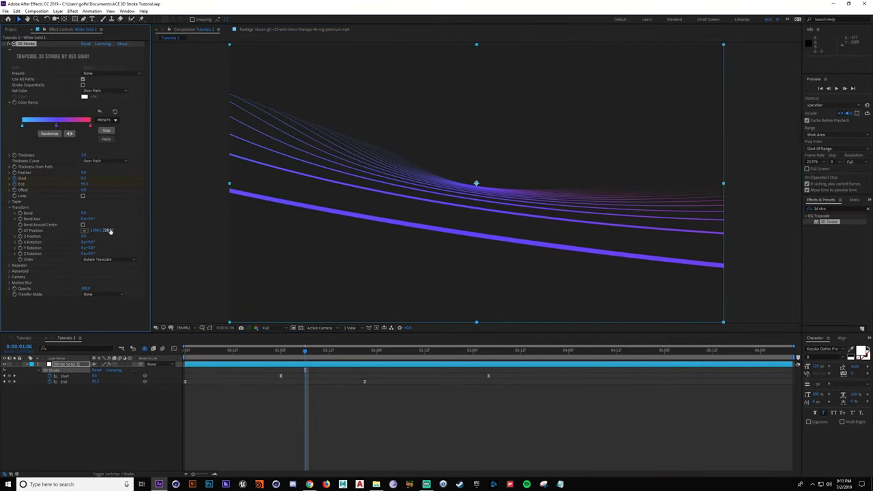
Step: Try adjusting the 3D Stroke rotation, undo the changes, and move the current time to 0:00:00:23
mouse_move(92, 243)
mouse_down()
mouse_move(136, 244)
mouse_move(110, 248)
mouse_up()
key(ctrl+z)
key(ctrl+z)
drag(305, 351, 294, 366)
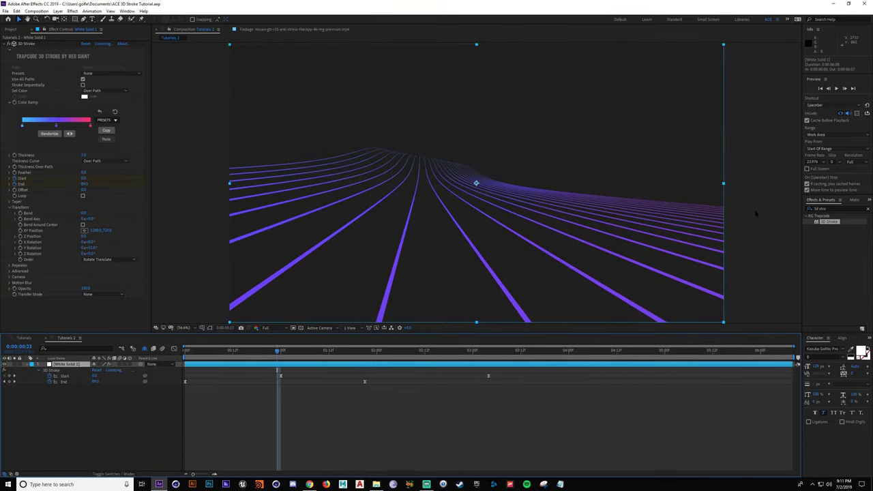
Step: Search the effects for "fl glow" and apply FL Glow to the White Solid 1 layer
drag(830, 208, 747, 224)
text(fl glow)
double_click(828, 221)
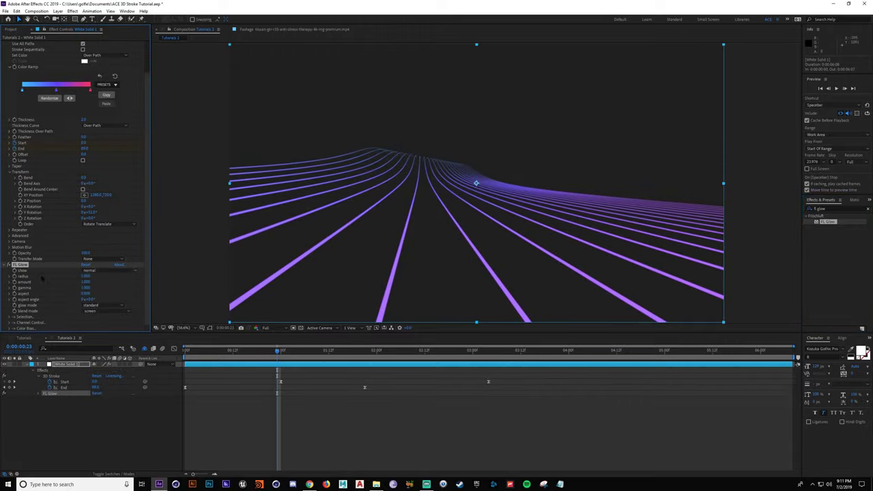
click(97, 271)
click(102, 205)
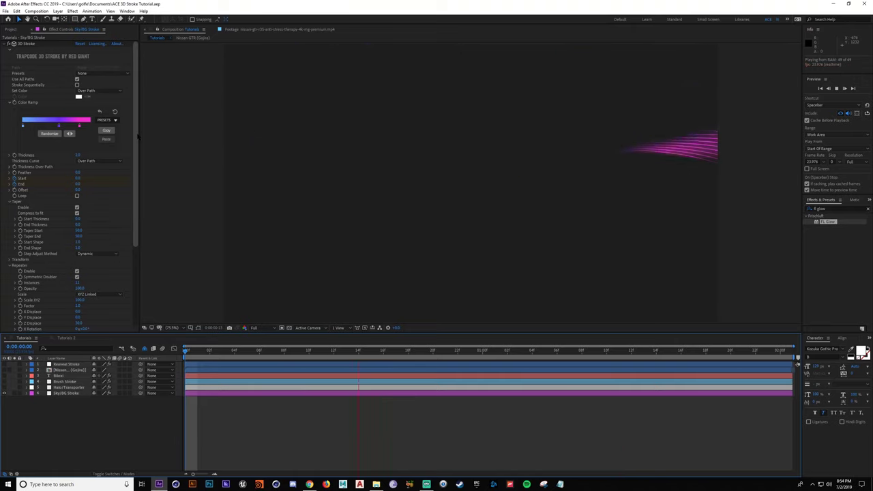
Step: Preview the Sky/BG Stroke and Halo/Transporter example animations, looking over their 3D Stroke settings
scroll(127, 198, down, 5)
scroll(140, 218, up, 5)
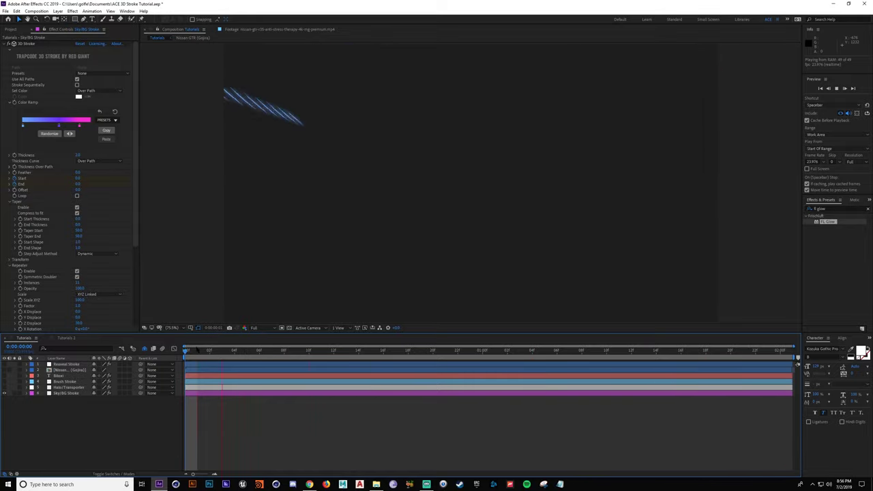
key(space)
key(space)
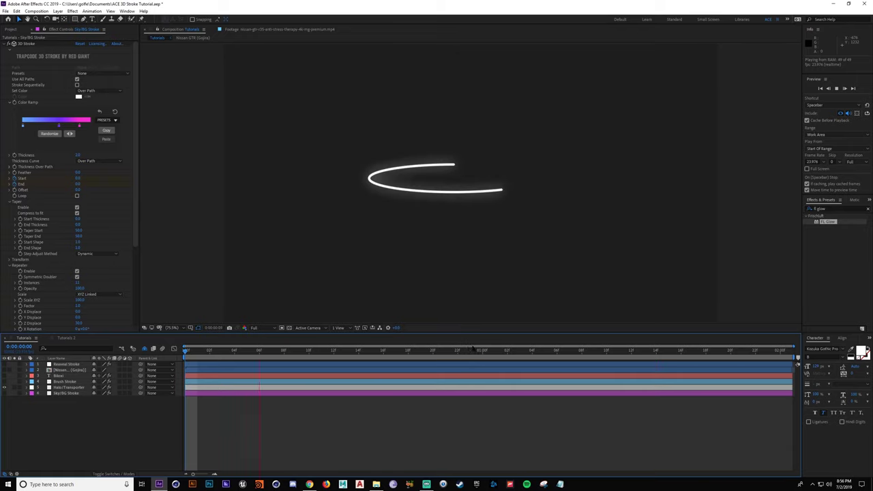
click(234, 352)
key(space)
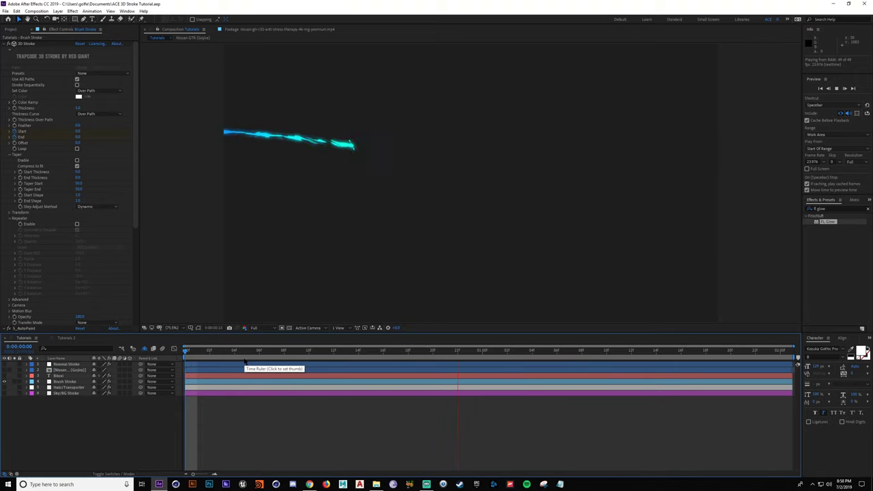
Step: Examine the Brush Stroke layer's 3D Stroke, S_AutoPaint and FL Glow settings and scrub through its animation
scroll(31, 226, down, 3)
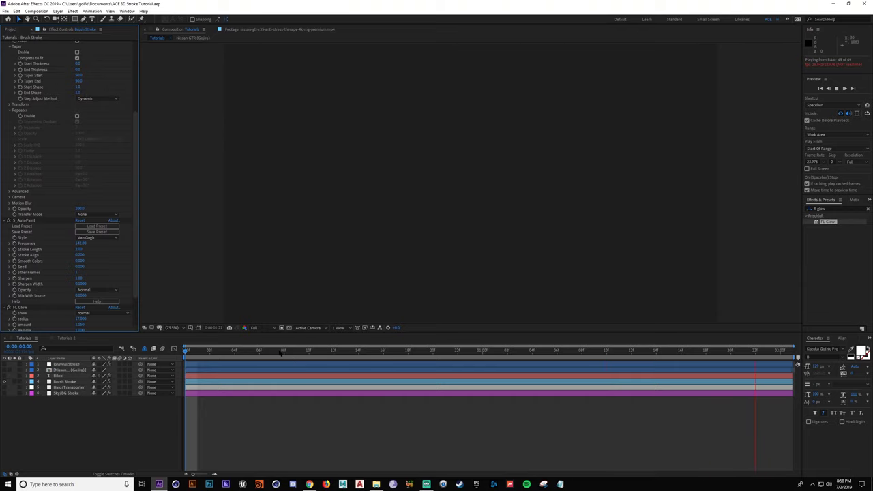
drag(281, 353, 366, 352)
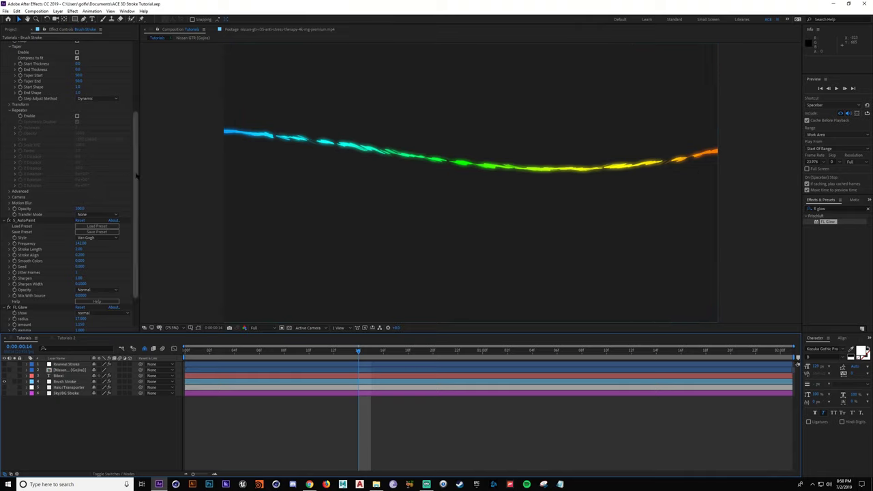
scroll(137, 176, up, 5)
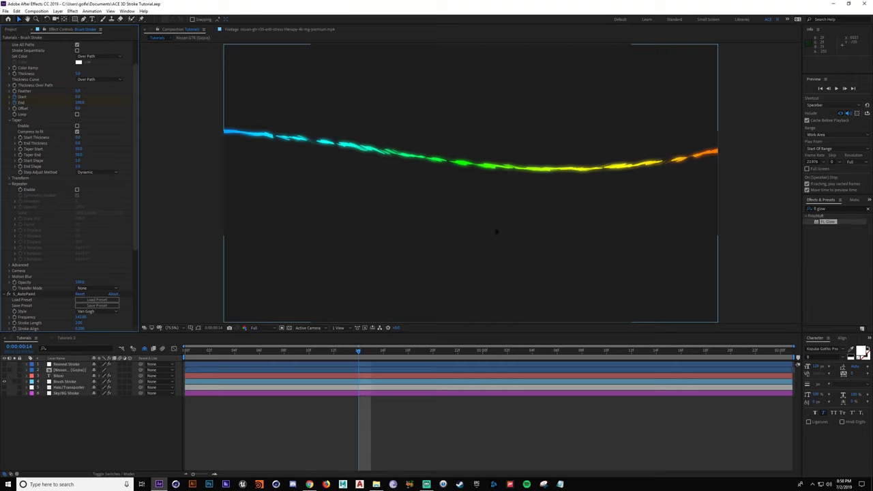
click(326, 354)
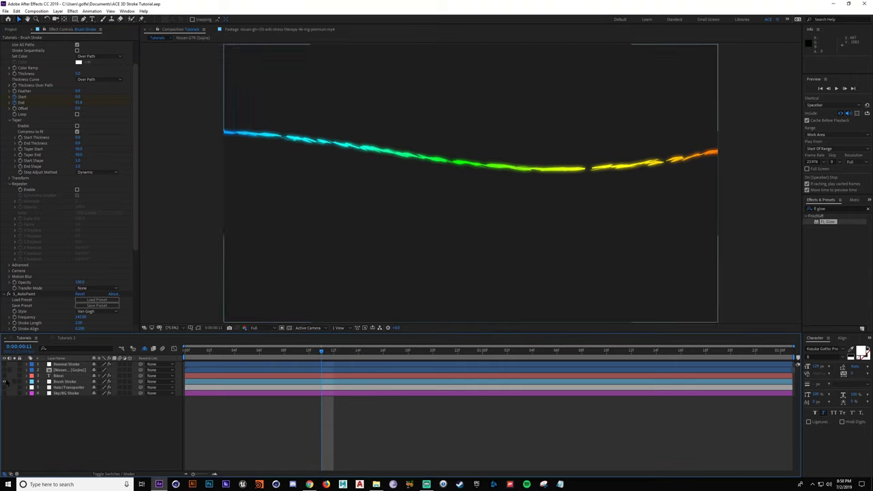
Step: Hide the Brush Stroke layer, show the handwritten text layer and preview its write-on animation
click(5, 381)
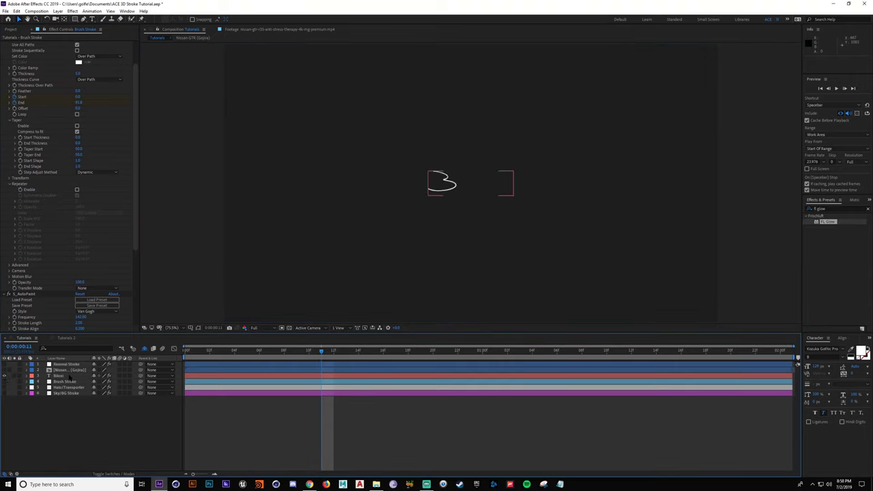
click(69, 377)
key(space)
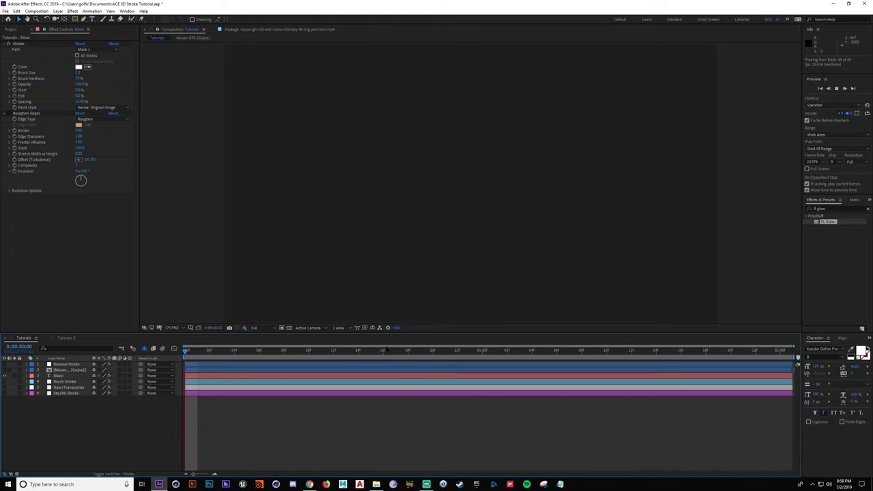
key(space)
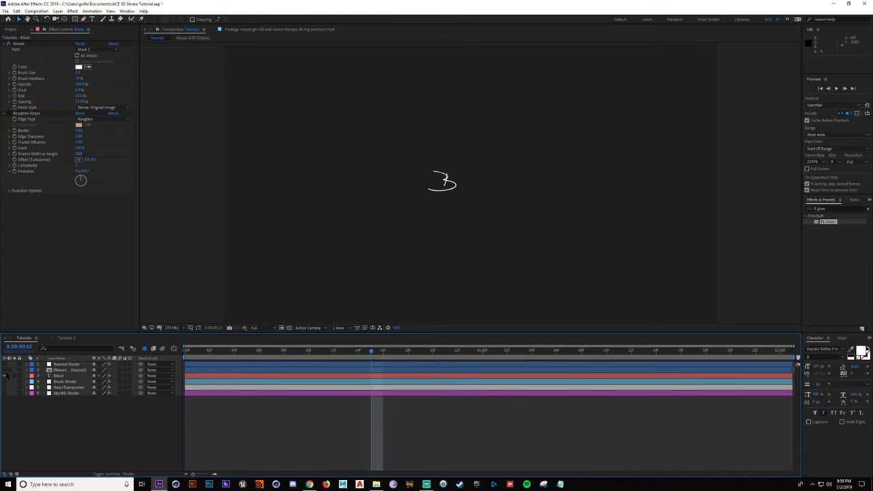
Step: Hide the text layer, show the Reveal Stroke with the Nissan footage and preview the reveal from the first frame
click(6, 375)
click(5, 369)
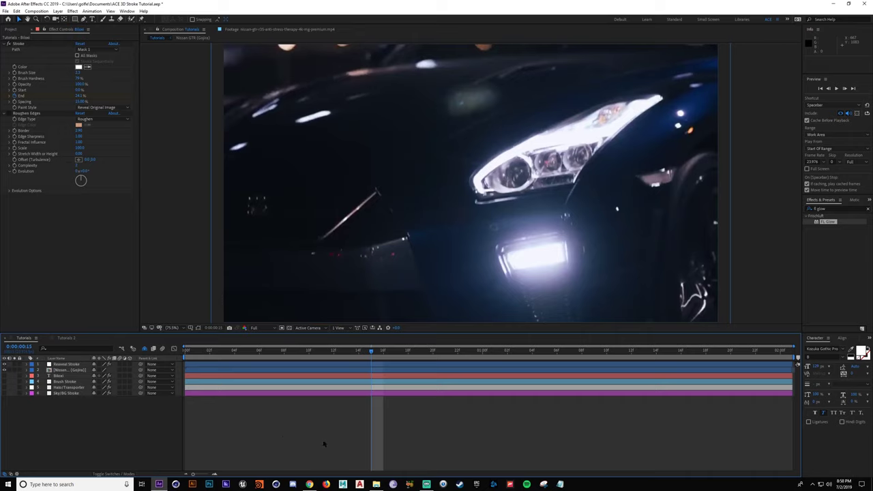
drag(309, 352, 180, 351)
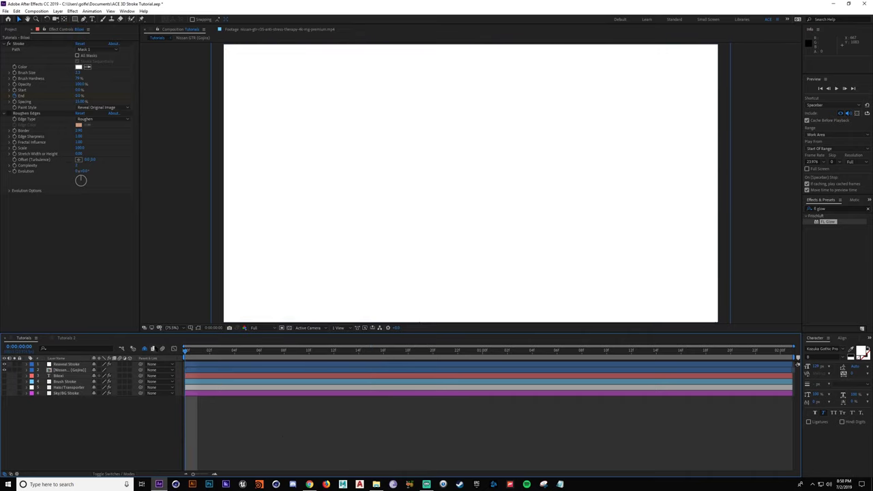
key(space)
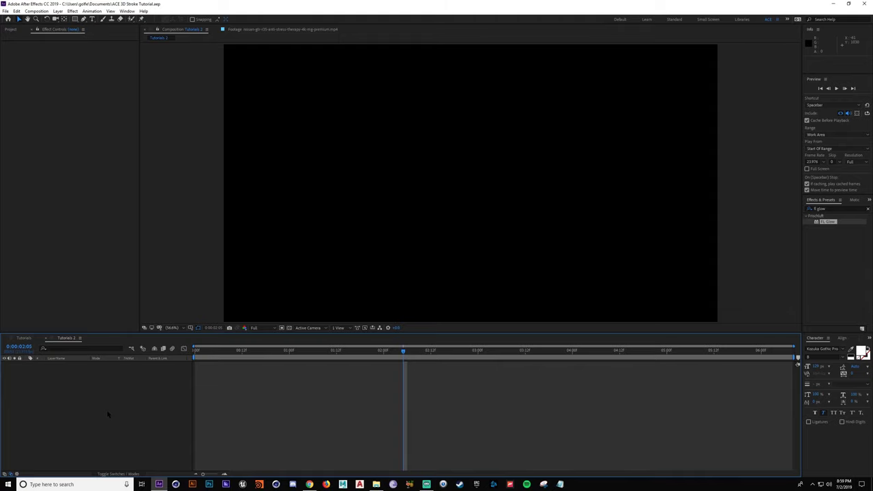
Step: Create a composition-sized dark gray background solid with RGB values of 32 in the Tutorials 2 composition
key(ctrl+y)
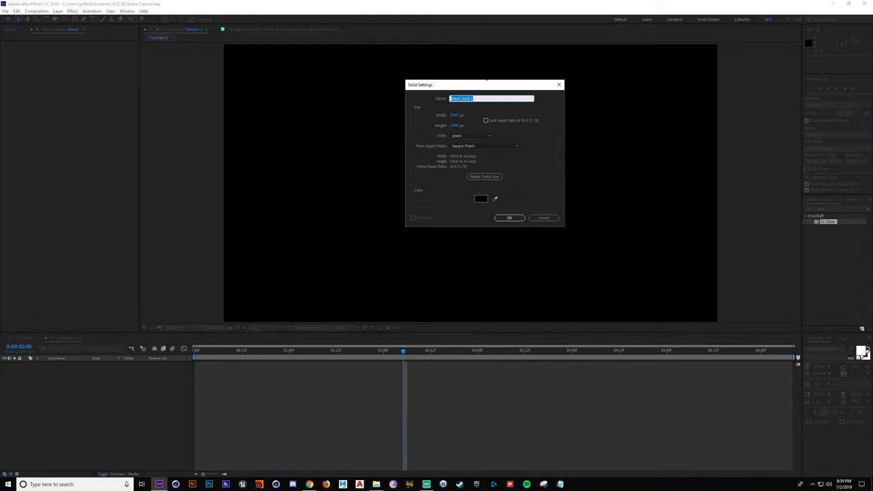
drag(487, 81, 448, 95)
click(441, 213)
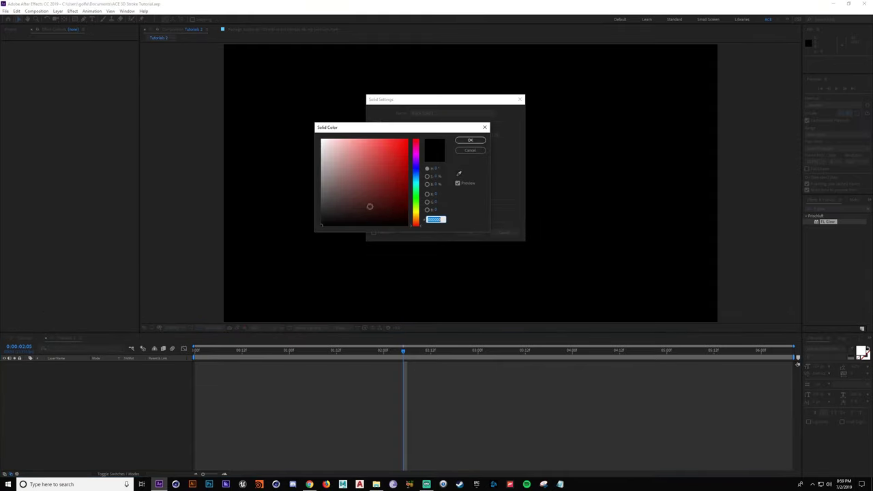
click(321, 222)
drag(322, 217, 319, 214)
click(471, 140)
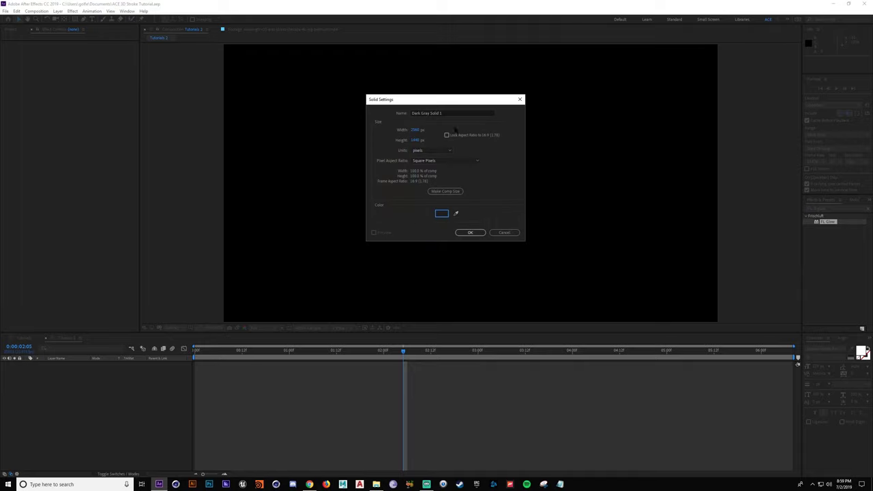
click(470, 232)
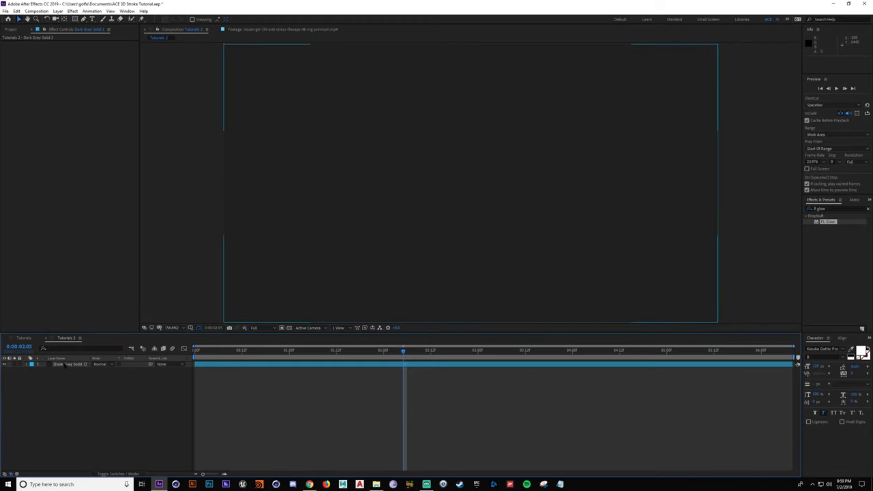
Step: Make the Dark Gray Solid 1 layer shy and hide shy layers in the timeline
click(62, 366)
click(69, 368)
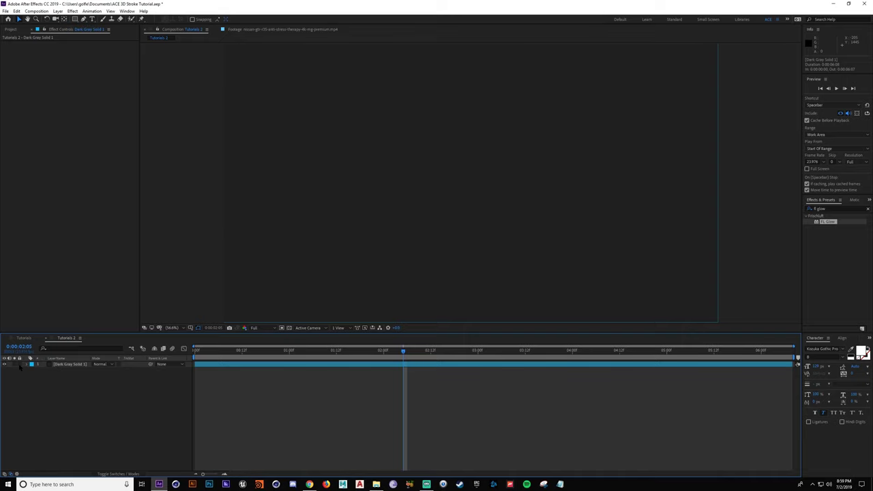
click(76, 366)
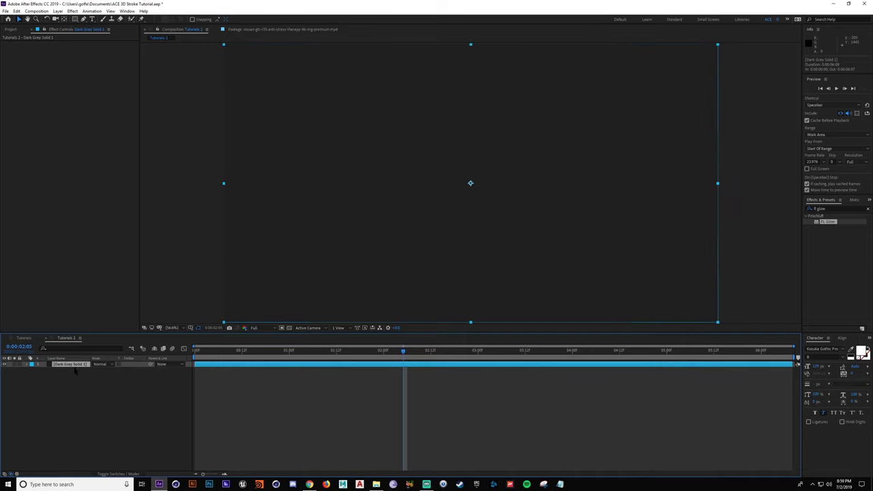
key(F4)
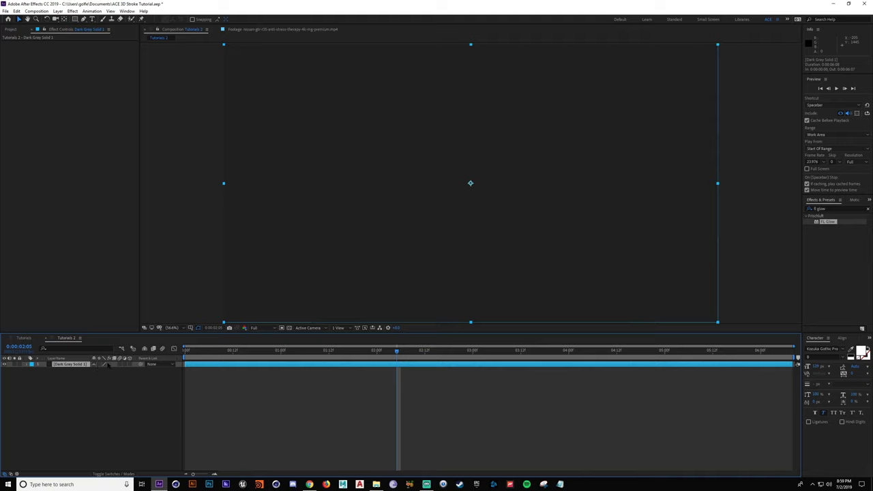
key(Delete)
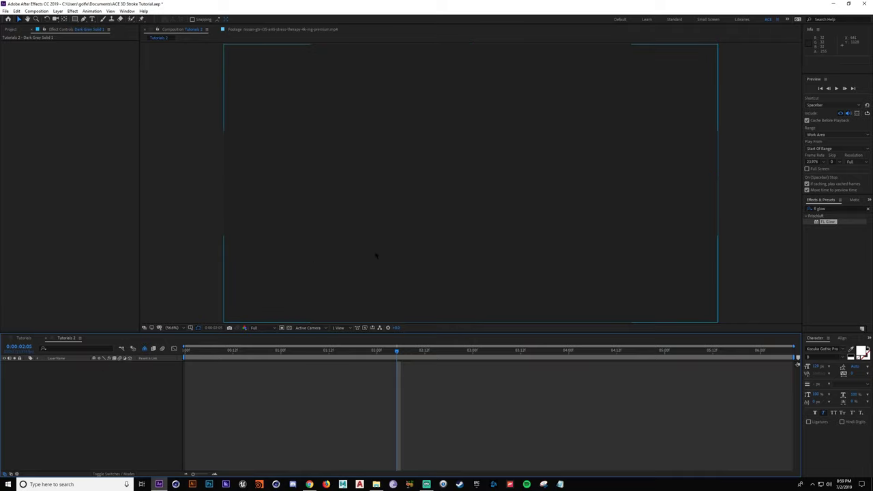
click(144, 350)
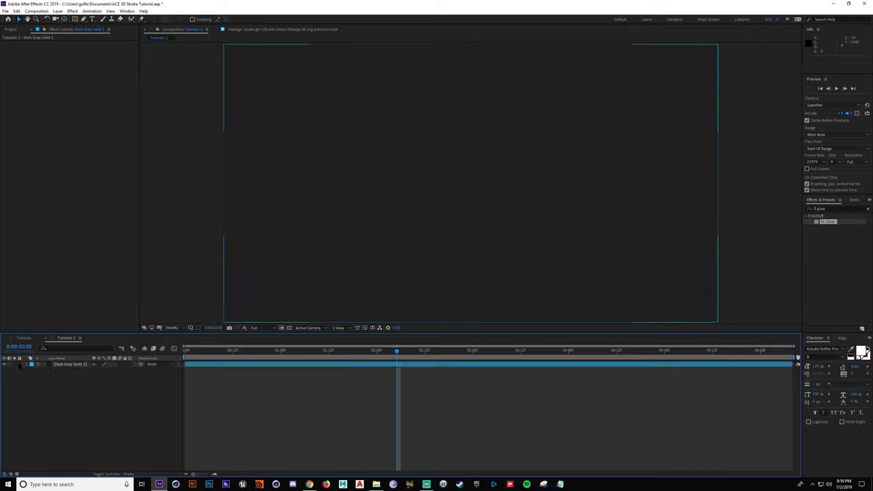
click(144, 349)
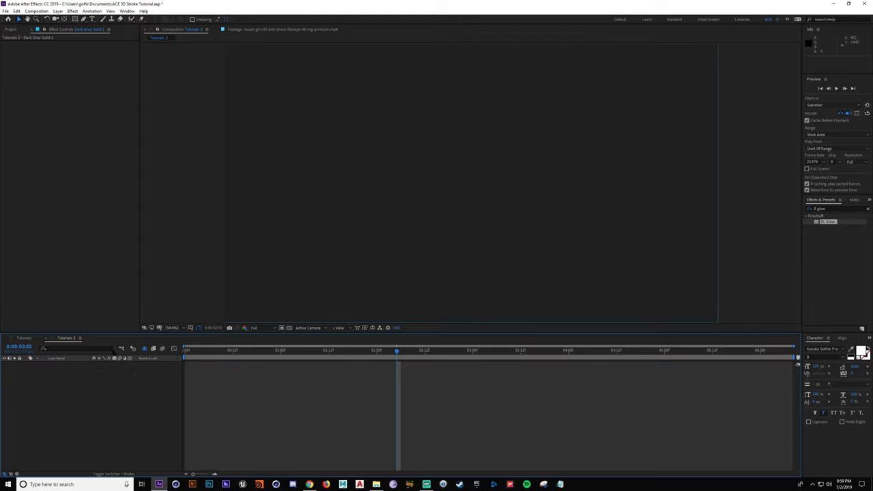
drag(443, 207, 407, 220)
drag(483, 192, 403, 228)
drag(517, 206, 413, 249)
Step: Create a white solid that fills the composition
key(ctrl+y)
click(441, 213)
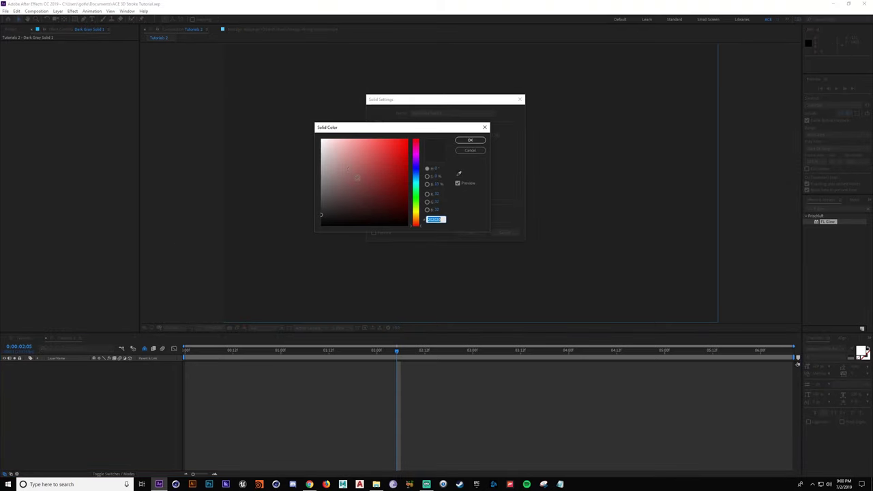
click(473, 141)
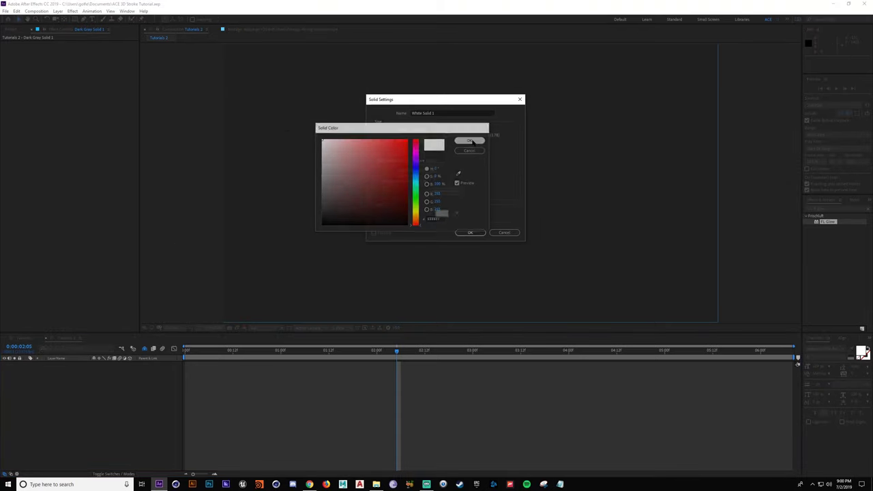
click(471, 233)
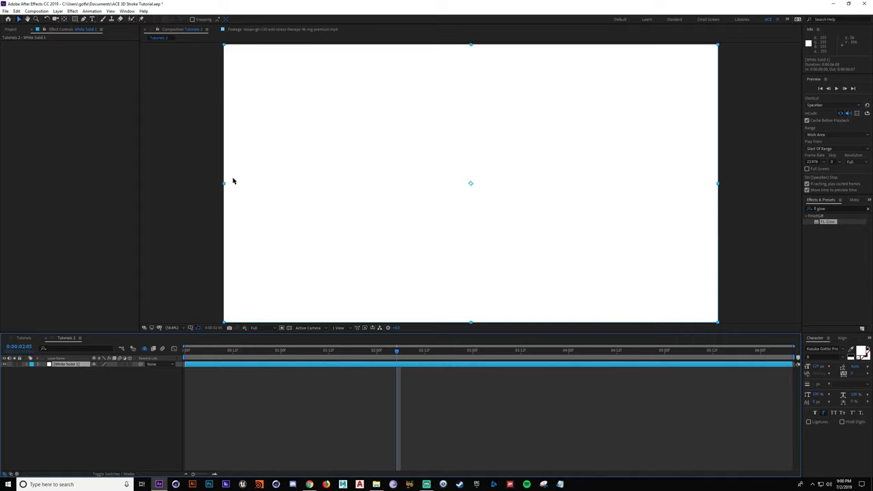
Step: Draw an open two-point curved mask on the white solid with the Pen tool, running from beyond its left edge to beyond its right edge
key(g)
key(comma)
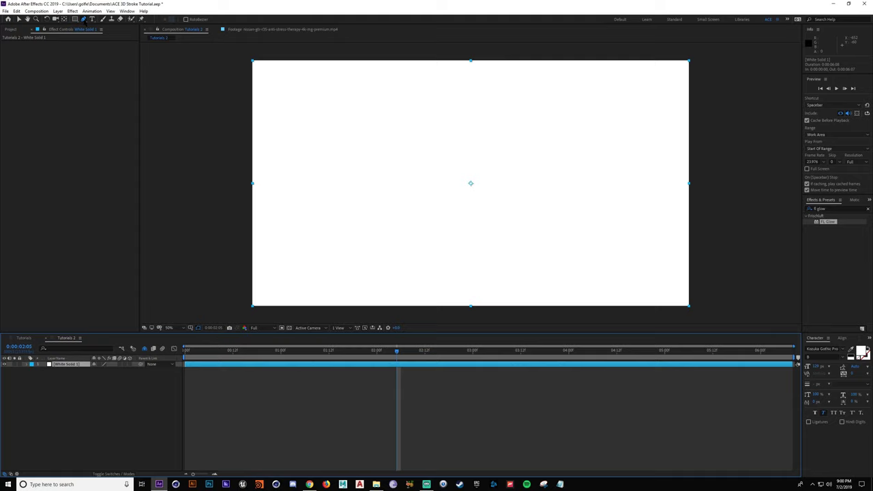
drag(174, 80, 221, 89)
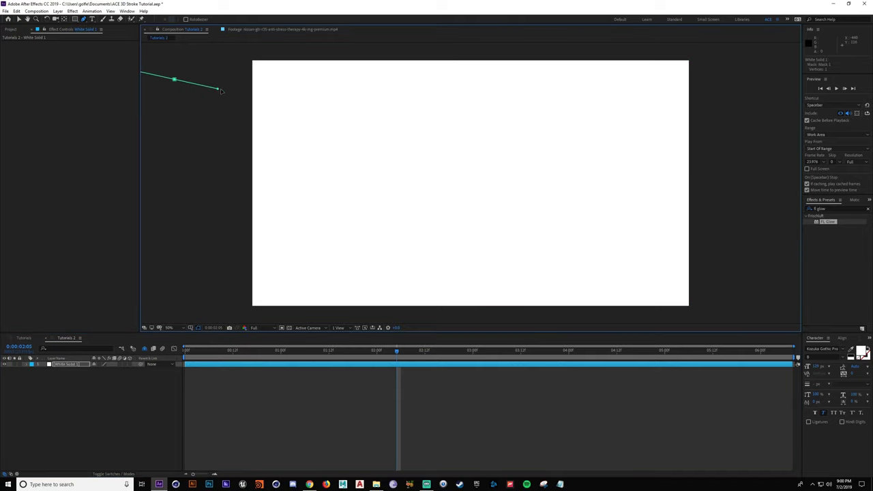
mouse_move(642, 151)
mouse_down()
mouse_move(683, 168)
mouse_move(664, 145)
mouse_move(665, 158)
mouse_move(566, 158)
mouse_up()
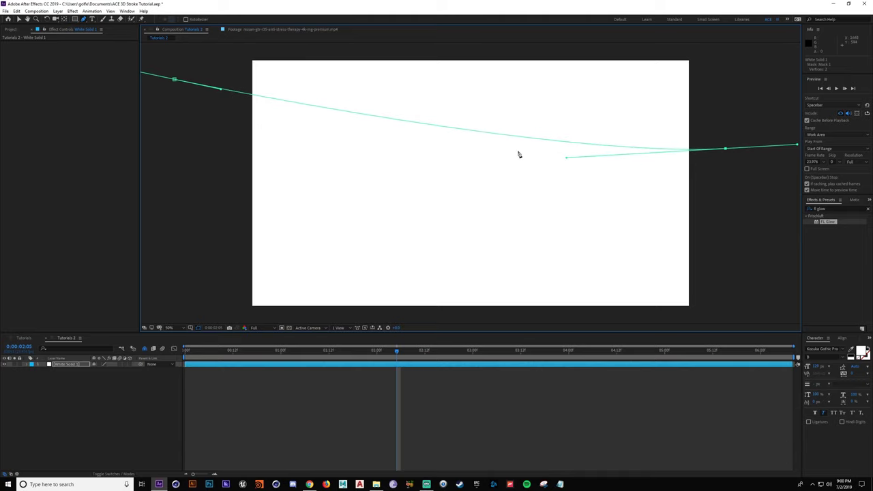
Step: Reshape the mask into a gentle S-curve by levelling both Bezier handles and moving its right end point farther out
drag(222, 90, 496, 82)
drag(565, 159, 598, 149)
key(v)
drag(727, 149, 744, 149)
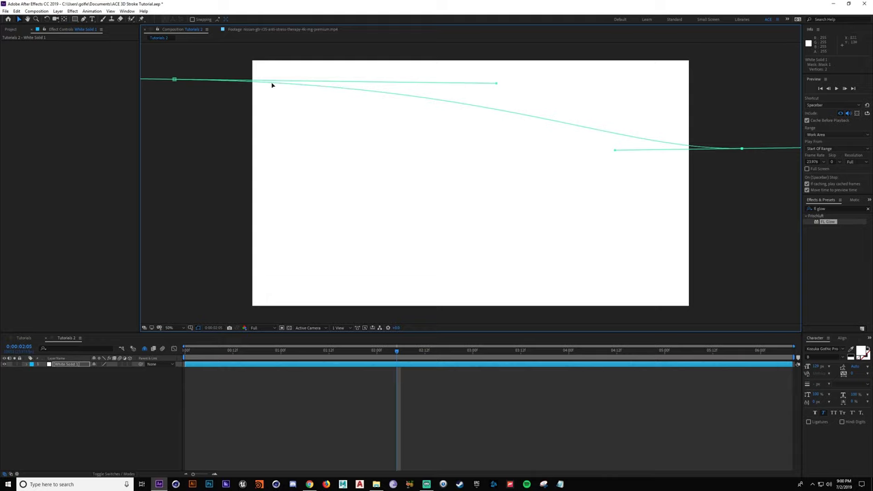
drag(498, 84, 418, 79)
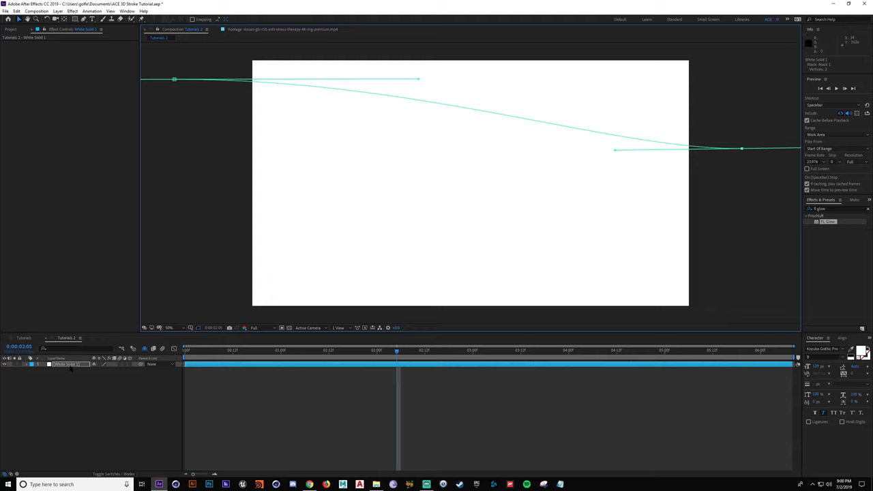
click(71, 367)
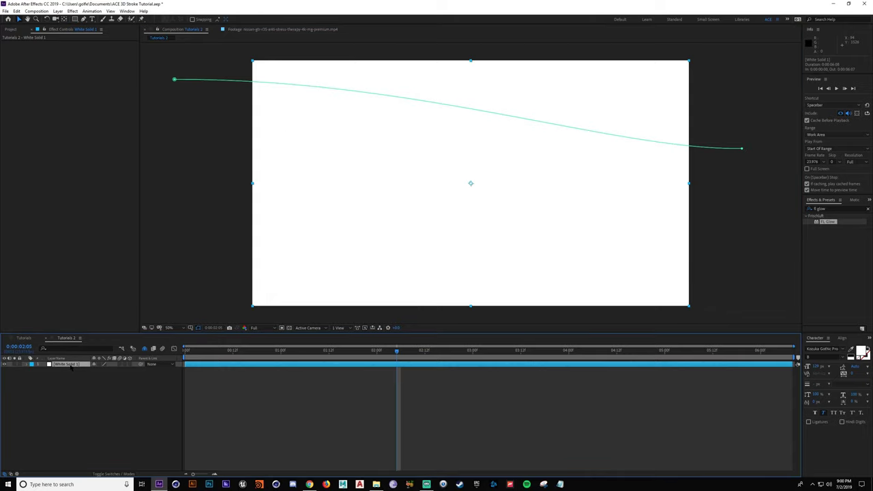
Step: Apply the Trapcode 3D Stroke effect to the white solid, check the stroke along the timeline and save the project
click(826, 211)
text(3d stro)
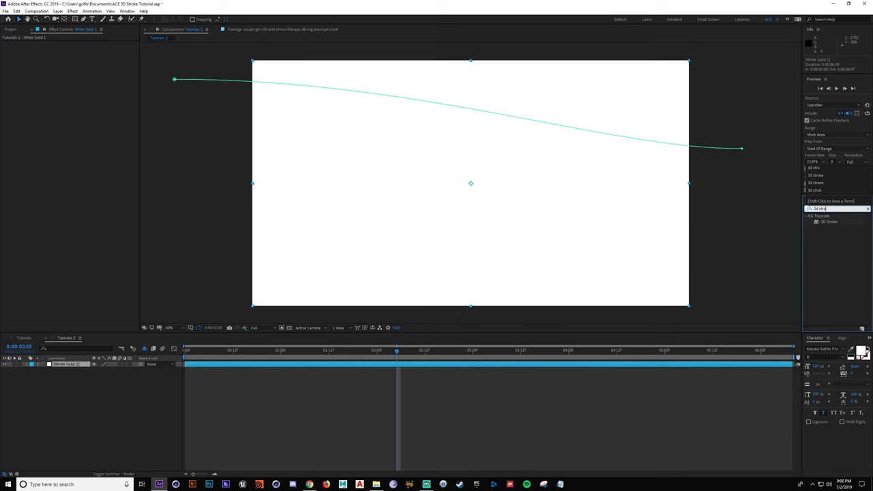
double_click(829, 222)
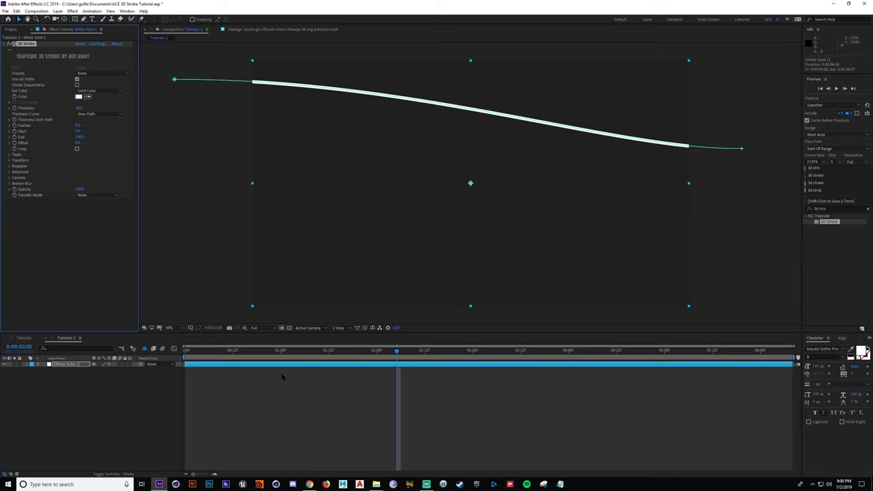
click(310, 404)
drag(231, 352, 685, 359)
click(416, 364)
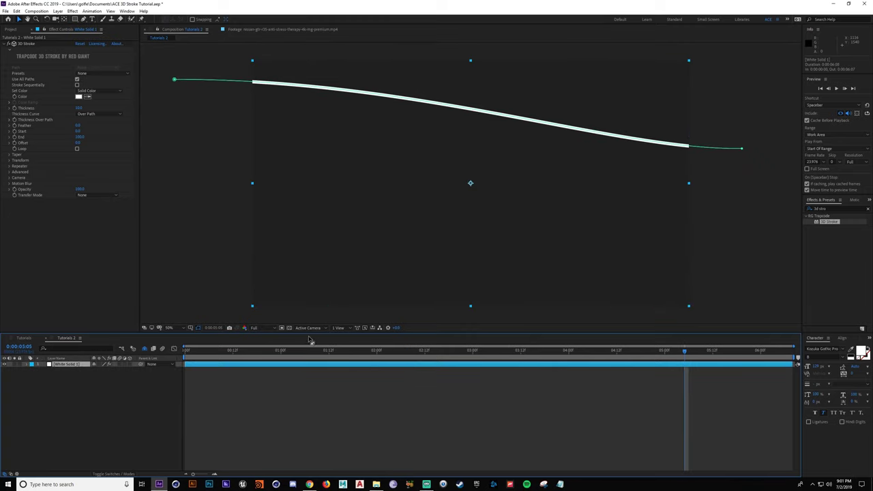
key(ctrl+s)
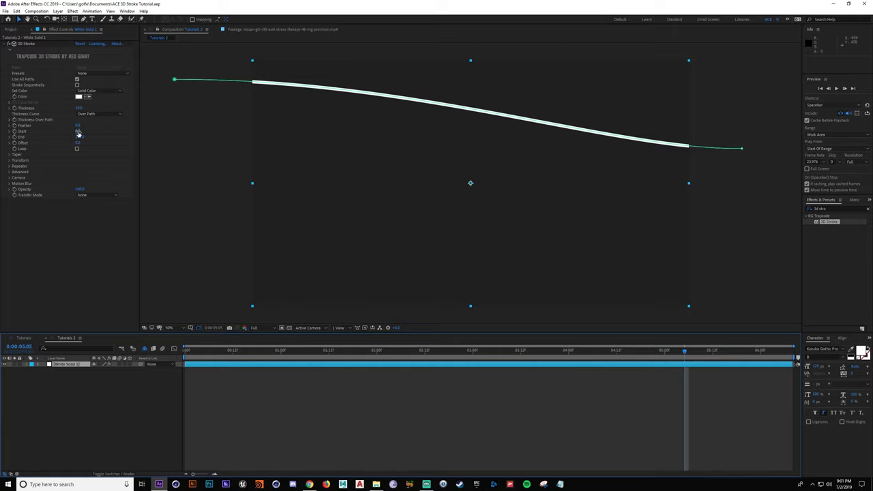
Step: Keyframe the 3D Stroke's End value from 0 at the composition's start to 100 at 0:00:03:14
mouse_move(84, 138)
mouse_down()
mouse_move(48, 138)
mouse_move(114, 136)
mouse_move(41, 136)
mouse_move(103, 136)
mouse_move(53, 136)
mouse_up()
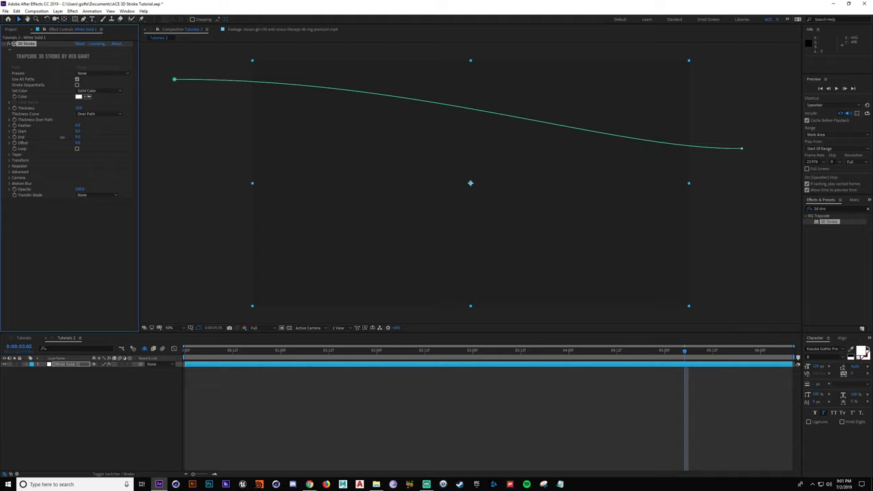
key(Home)
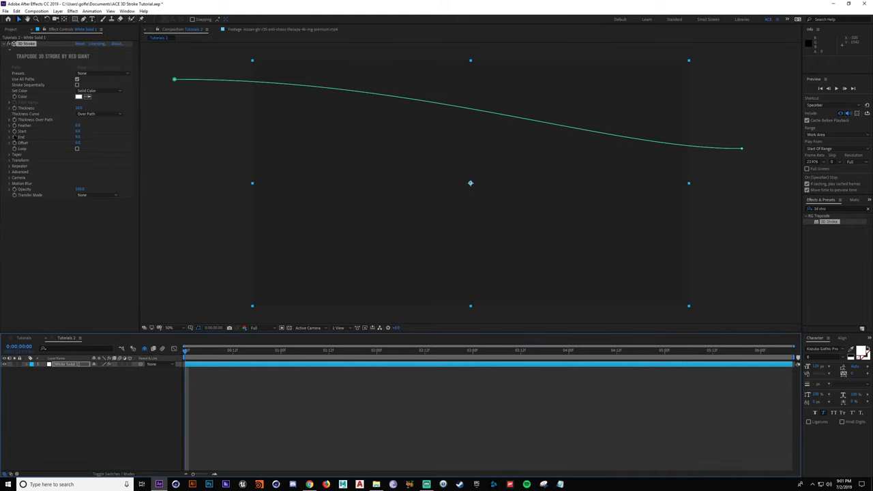
click(14, 137)
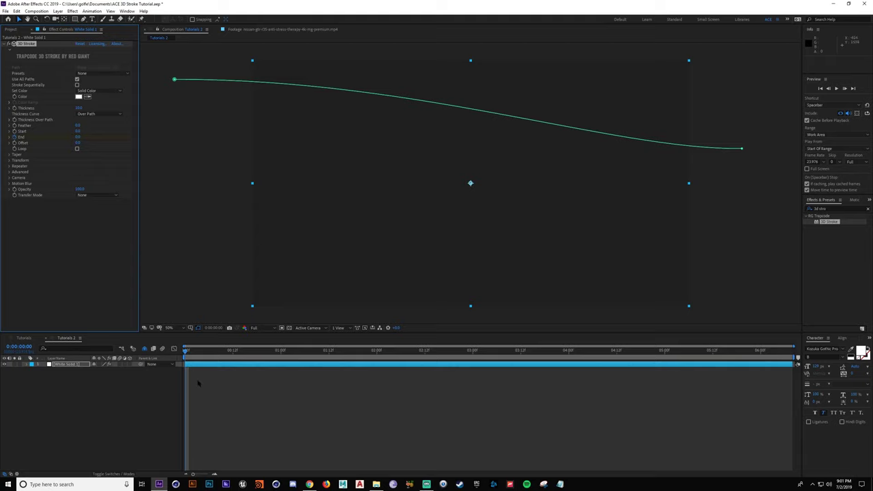
key(u)
drag(191, 353, 529, 355)
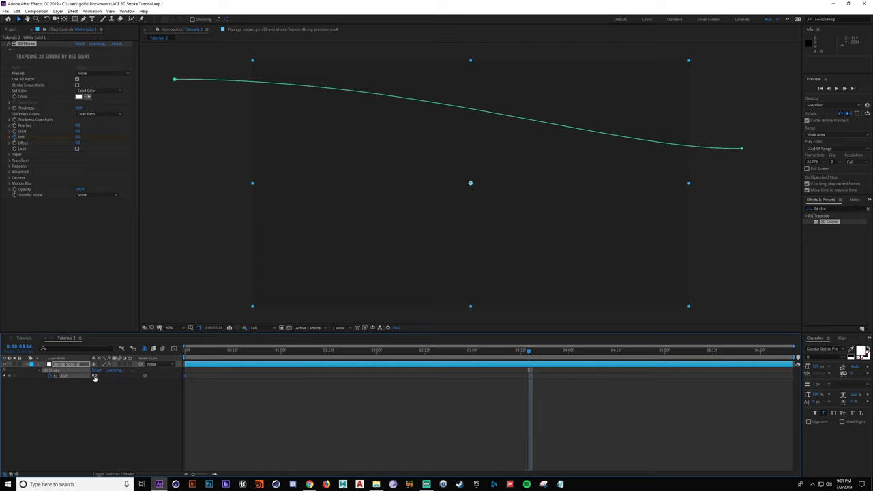
drag(97, 376, 264, 388)
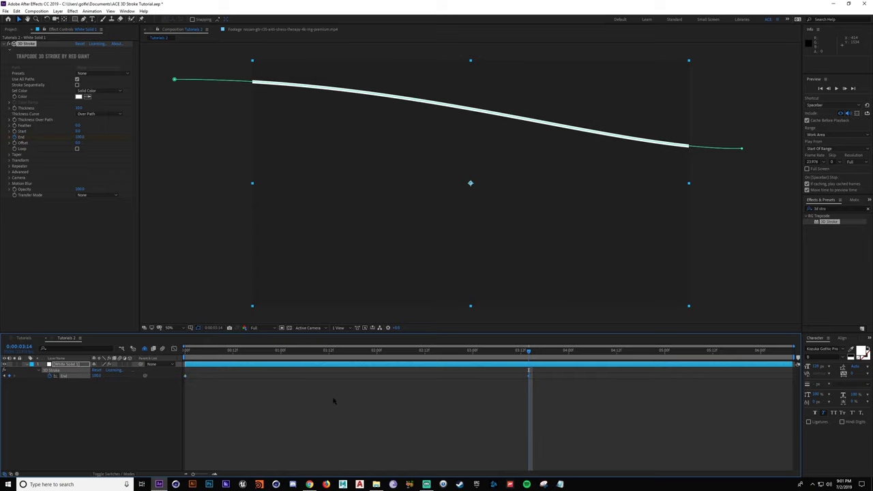
Step: Preview the stroke drawing itself along the path up to the second End keyframe
click(516, 421)
drag(524, 353, 357, 358)
key(space)
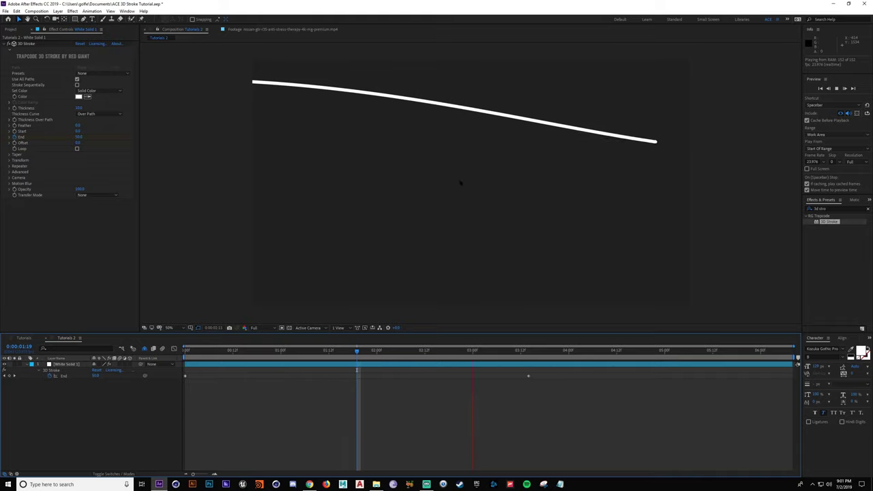
click(514, 352)
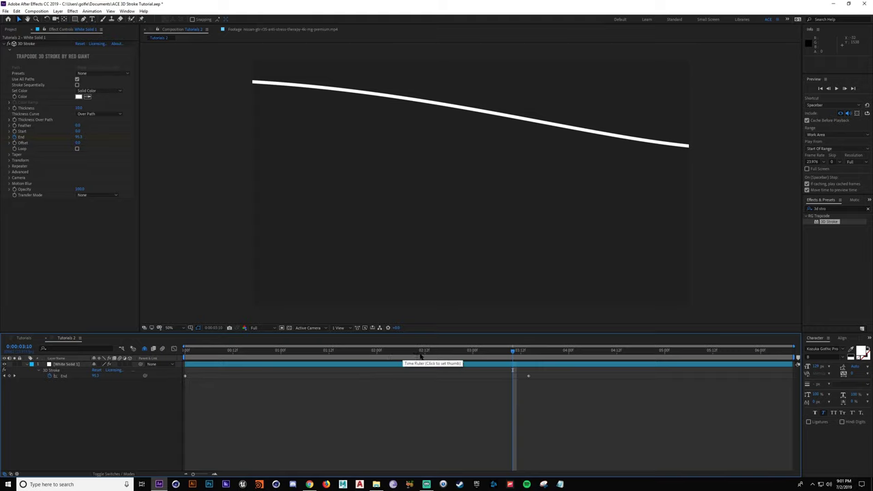
drag(525, 352, 530, 355)
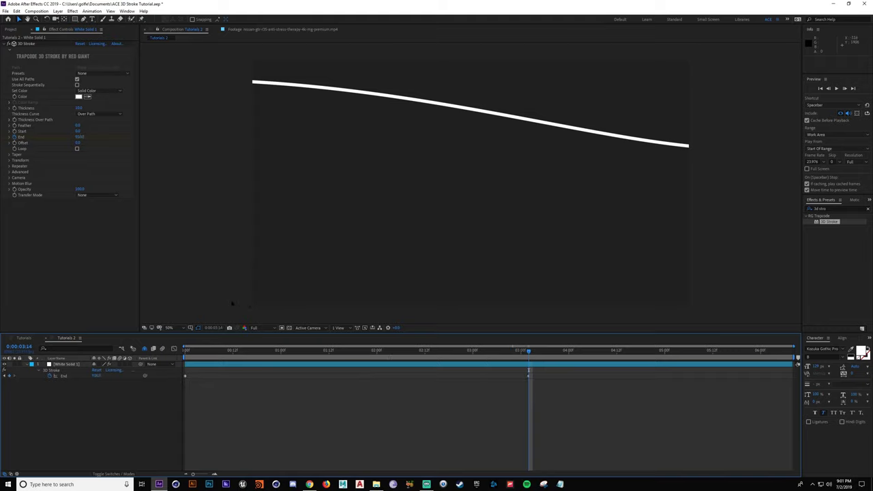
Step: Keyframe the 3D Stroke's Start value from 0 at 0:00:02:01 to 100 at 0:00:04:18
click(465, 354)
mouse_move(457, 356)
mouse_down()
mouse_move(368, 354)
mouse_move(380, 353)
mouse_up()
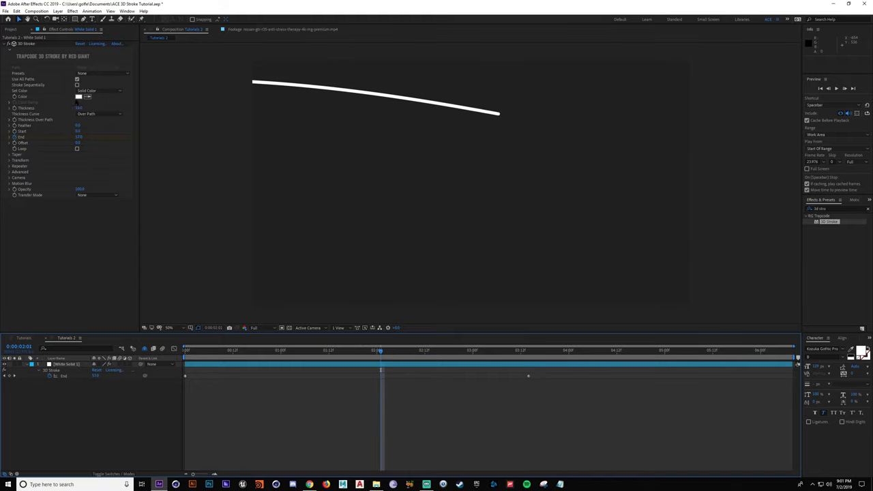
key(ctrl+z)
click(14, 132)
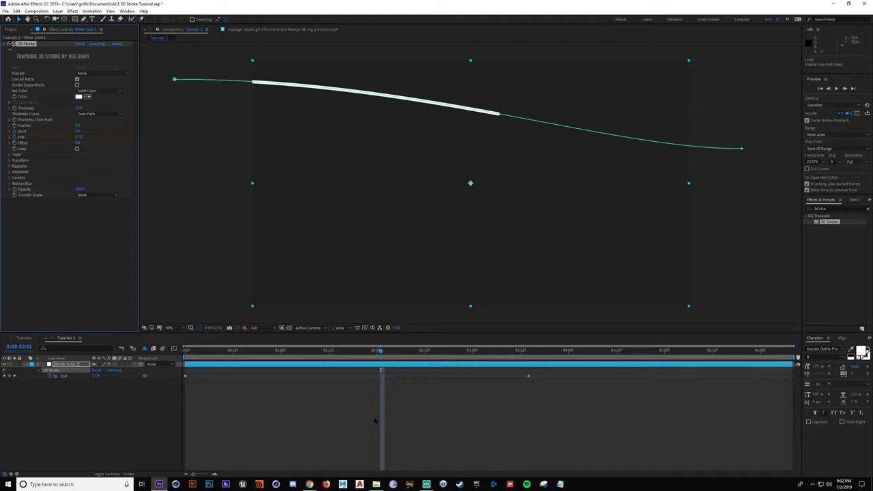
key(u)
drag(382, 353, 628, 353)
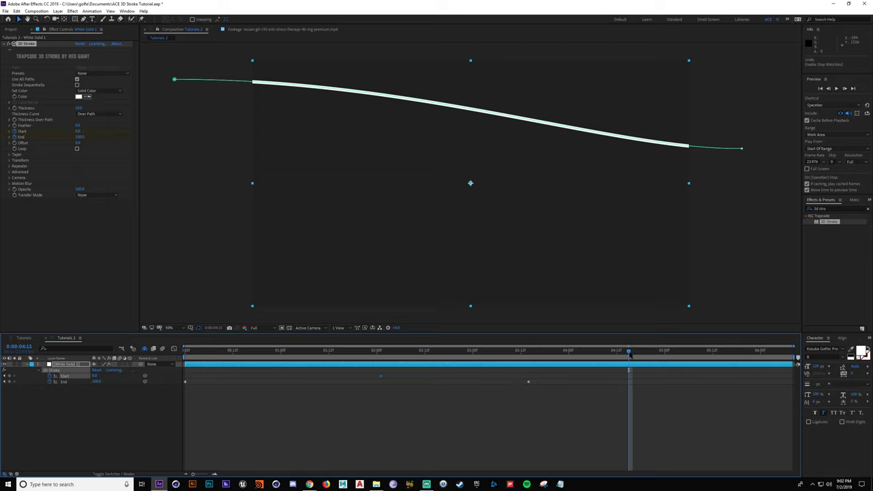
key(Page_Down)
key(Page_Down)
key(Page_Down)
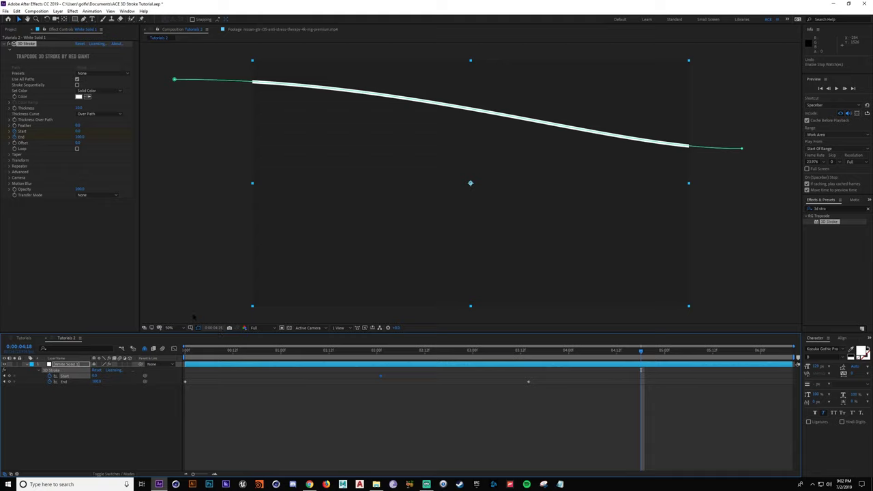
drag(79, 131, 129, 131)
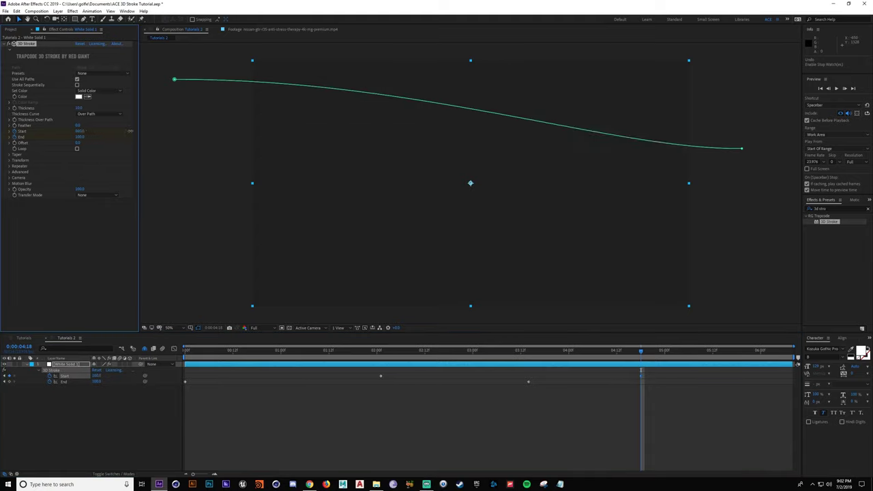
Step: Preview the stroke drawing on and off along the path, and examine its length around 0:00:03:03
click(477, 400)
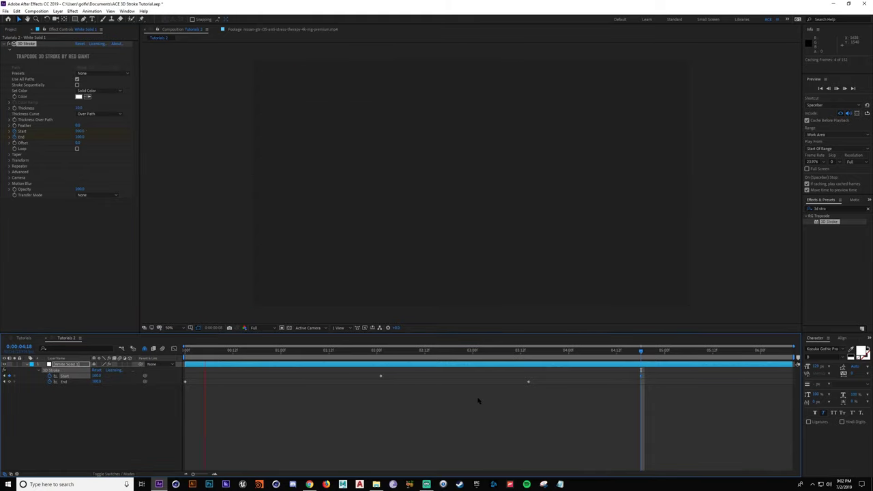
key(space)
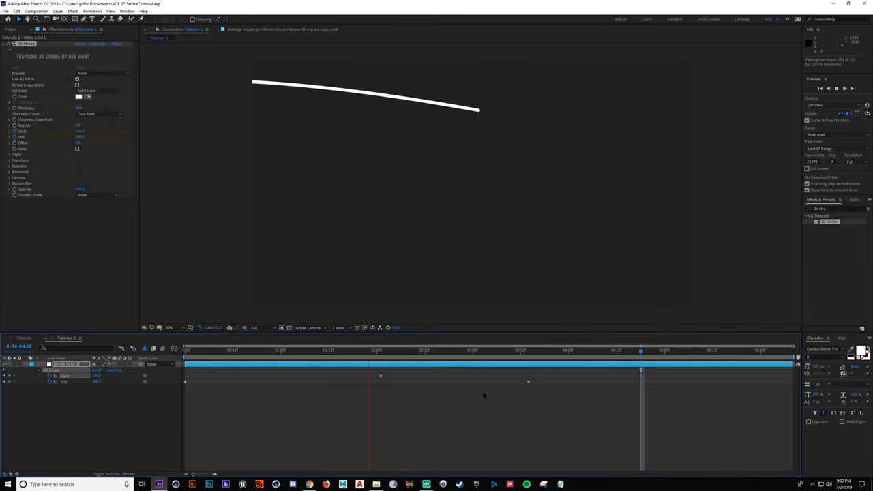
click(505, 352)
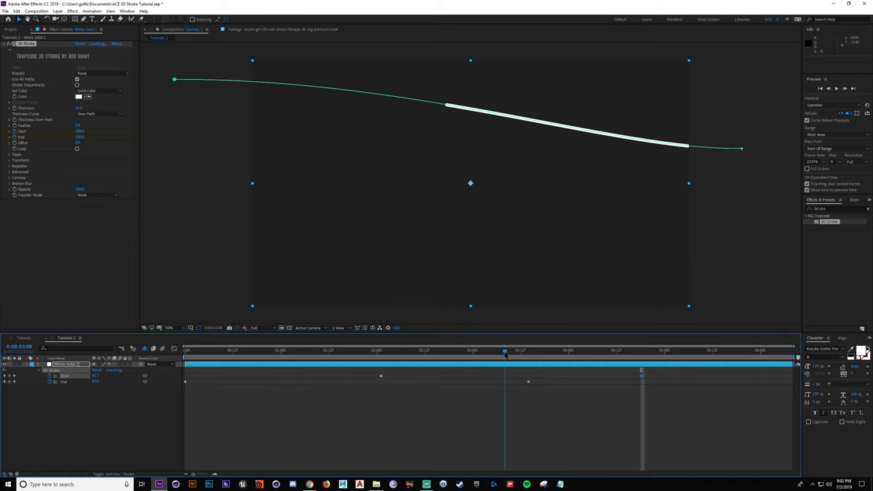
drag(505, 354, 485, 354)
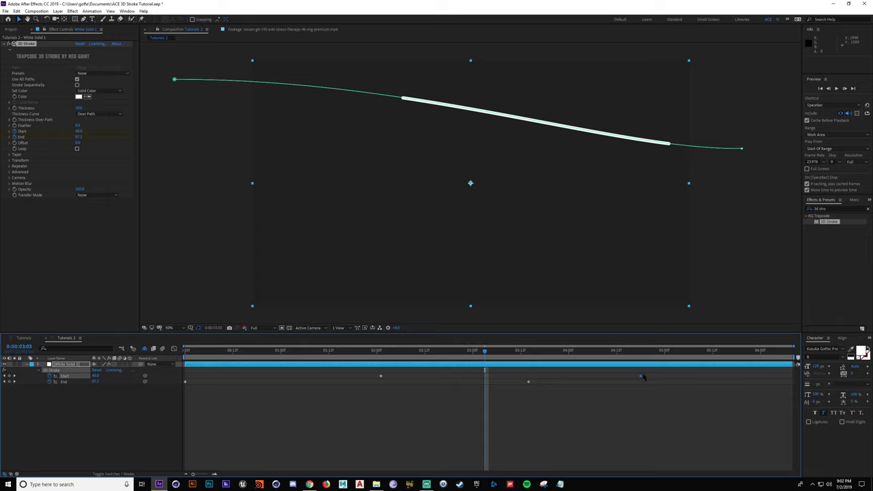
Step: Adjust the last Start keyframe's timing to about 0:00:04:19 and apply Easy Ease to all Start and End keyframes
drag(642, 377, 704, 376)
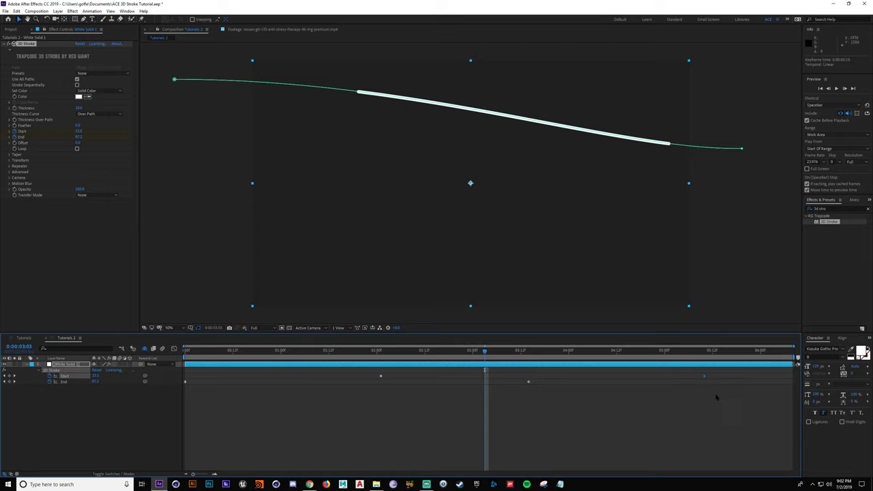
mouse_move(705, 377)
mouse_down()
mouse_move(734, 377)
mouse_move(644, 376)
mouse_move(695, 372)
mouse_move(130, 405)
mouse_up()
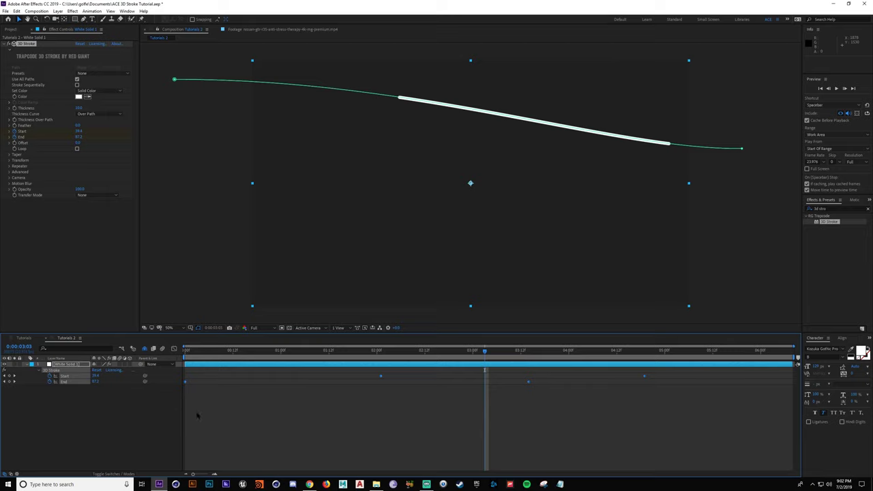
key(F9)
Step: Show the Start and End animation curves in the Graph Editor as speed graphs
click(174, 348)
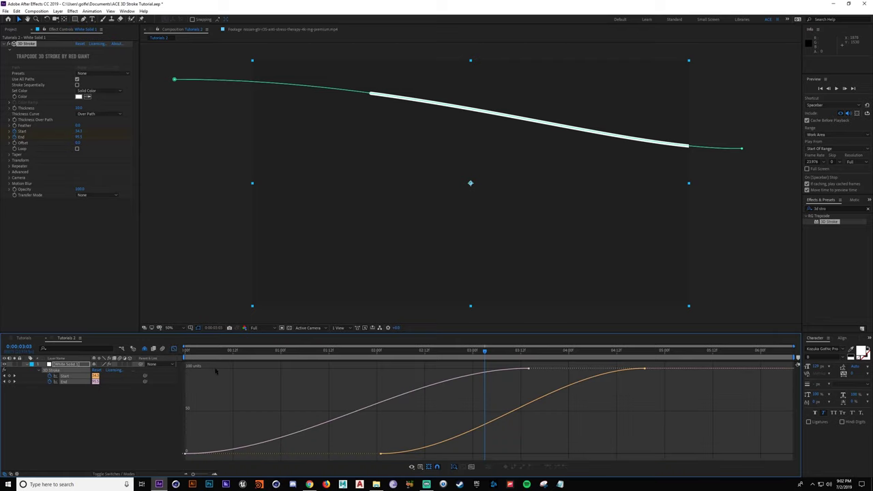
click(197, 451)
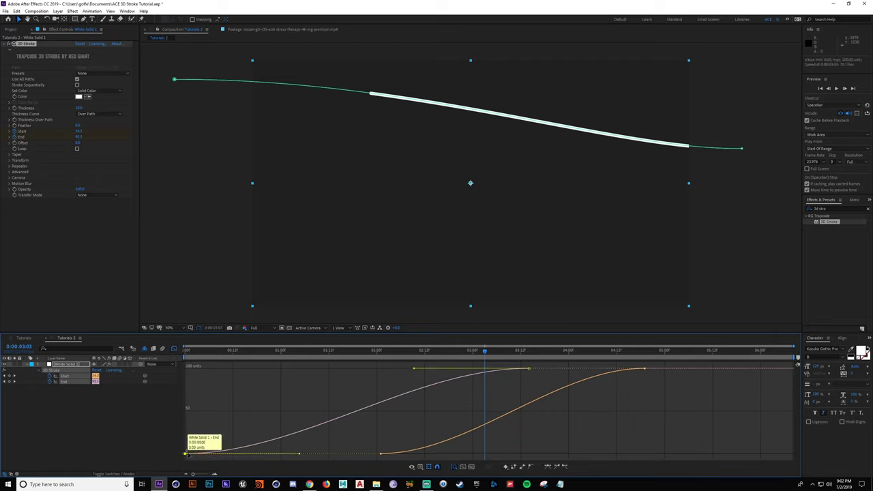
click(421, 467)
click(450, 403)
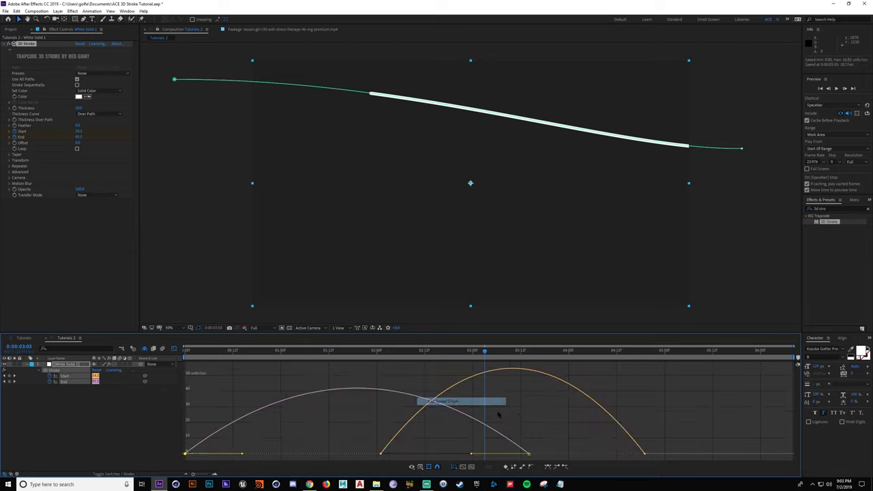
drag(471, 454, 365, 455)
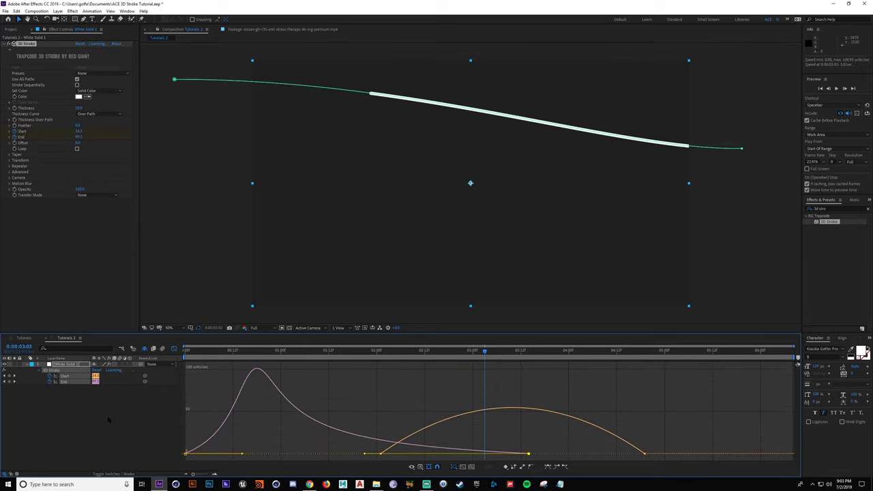
key(ctrl+z)
click(131, 409)
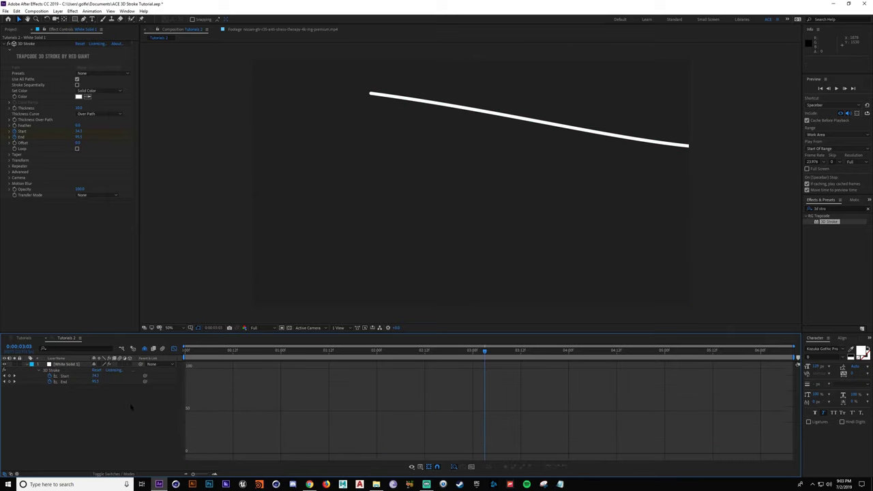
Step: Reshape only the End speed curve to peak early and decay slowly by lengthening its last keyframe's handle and shortening its first one's
click(65, 382)
click(67, 383)
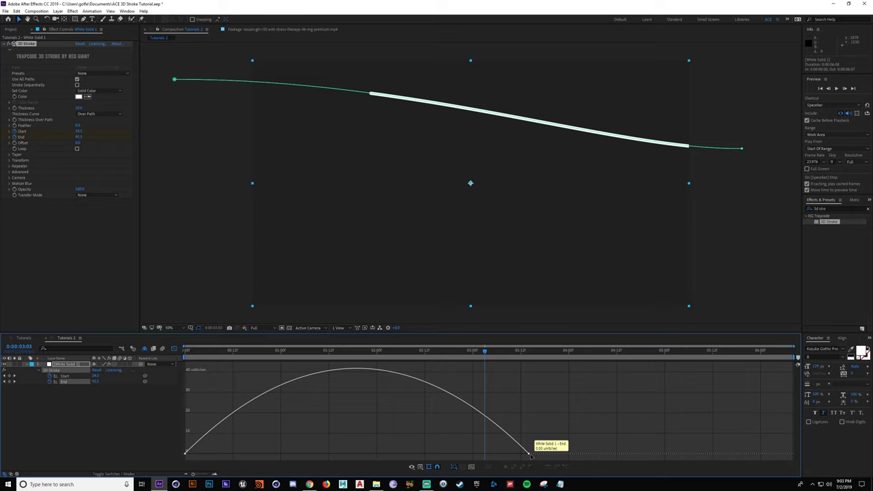
click(530, 454)
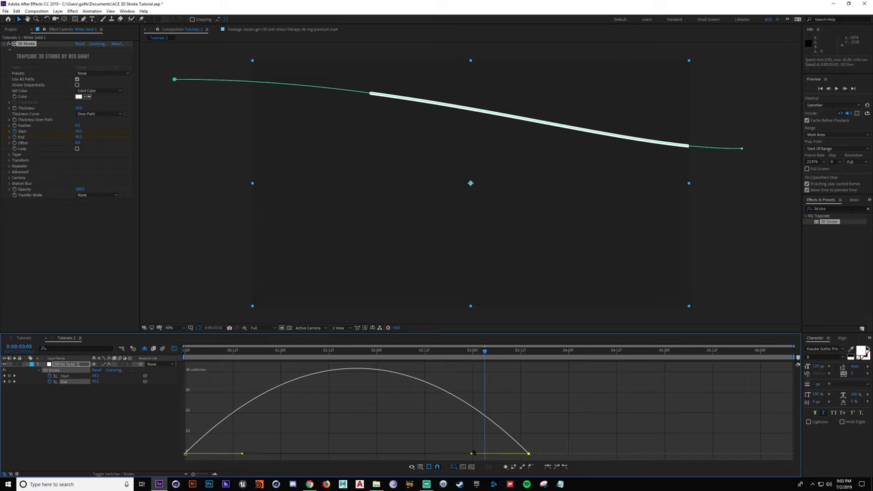
drag(471, 454, 203, 455)
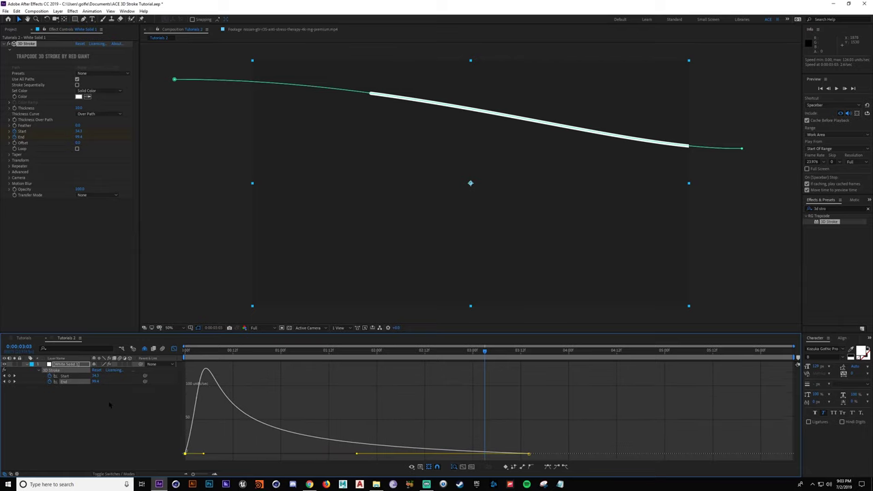
Step: Reshape the Start speed curve with a longer handle on its last keyframe and a slightly shorter one on its first, and close the Graph Editor
click(67, 376)
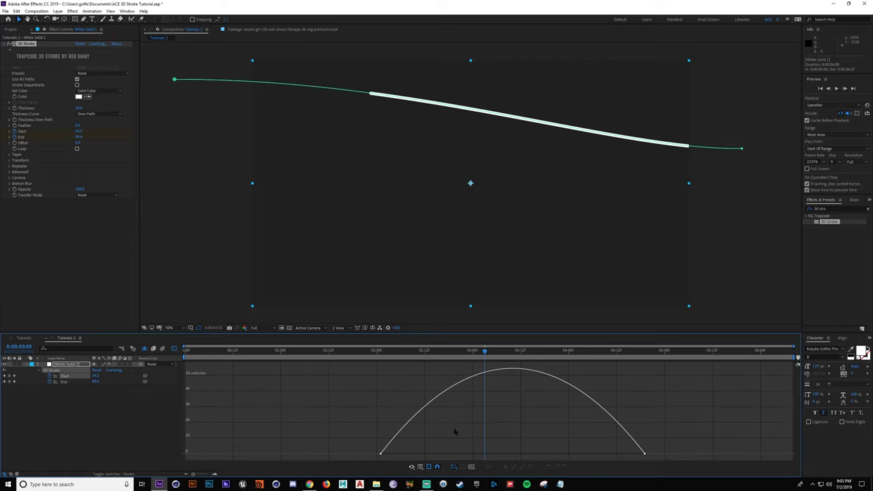
click(386, 447)
drag(601, 453, 539, 452)
drag(423, 453, 415, 451)
click(174, 348)
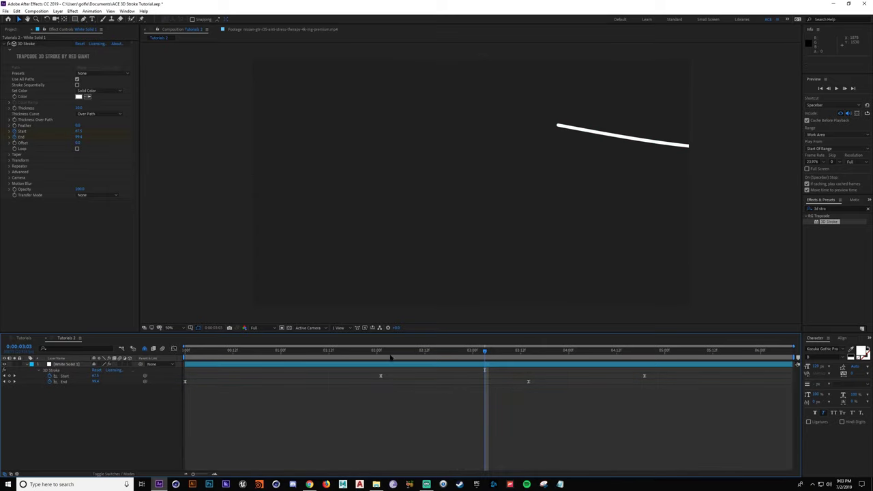
Step: Preview the eased stroke animation from the composition's start
click(366, 351)
key(space)
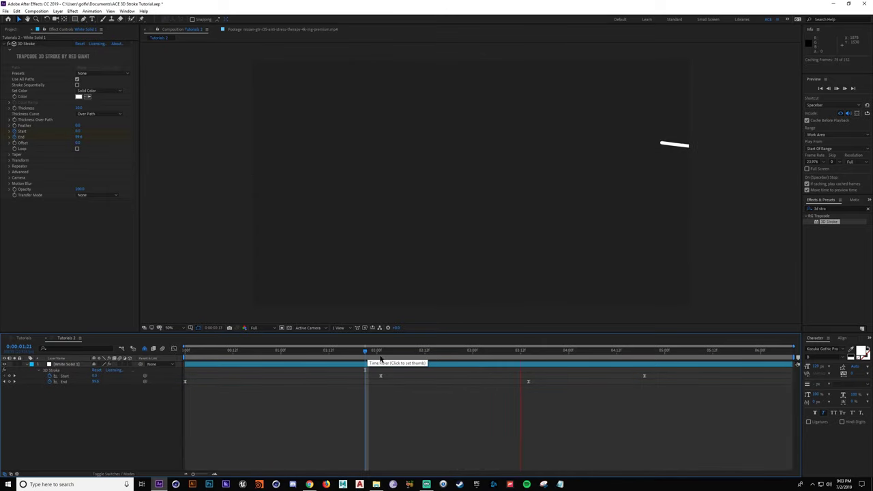
key(space)
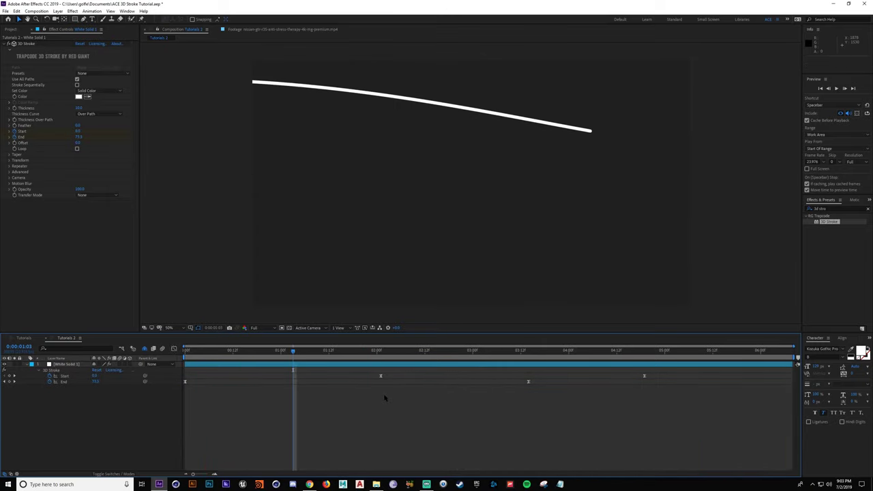
click(645, 377)
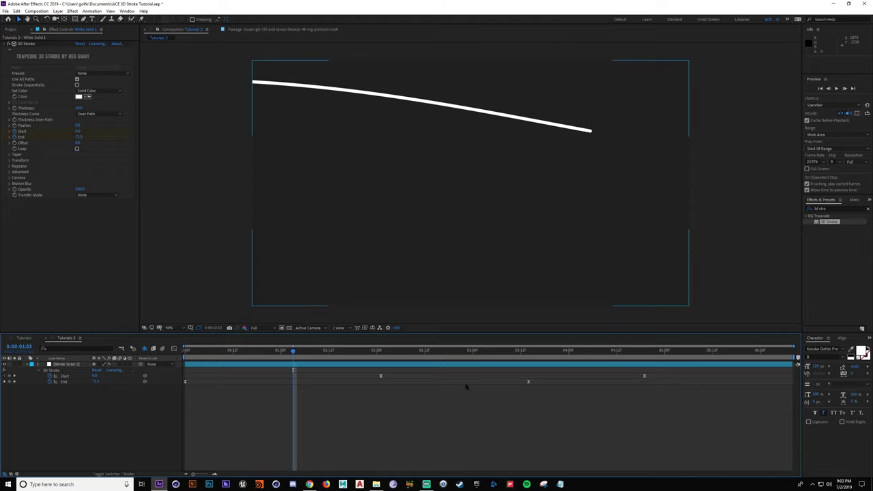
drag(381, 377, 370, 378)
key(ctrl+z)
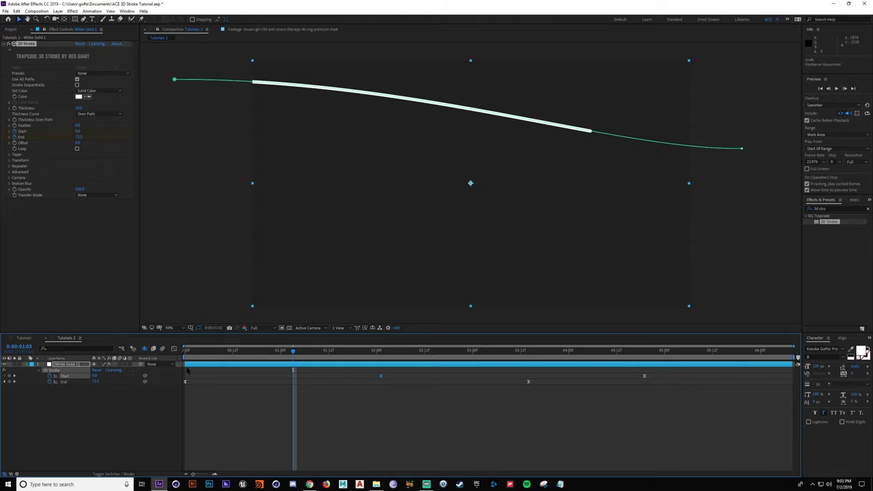
Step: Compress all Start and End keyframes proportionally in time so the last Start keyframe falls at about 3:13
drag(66, 376, 675, 402)
drag(645, 378, 525, 382)
click(521, 401)
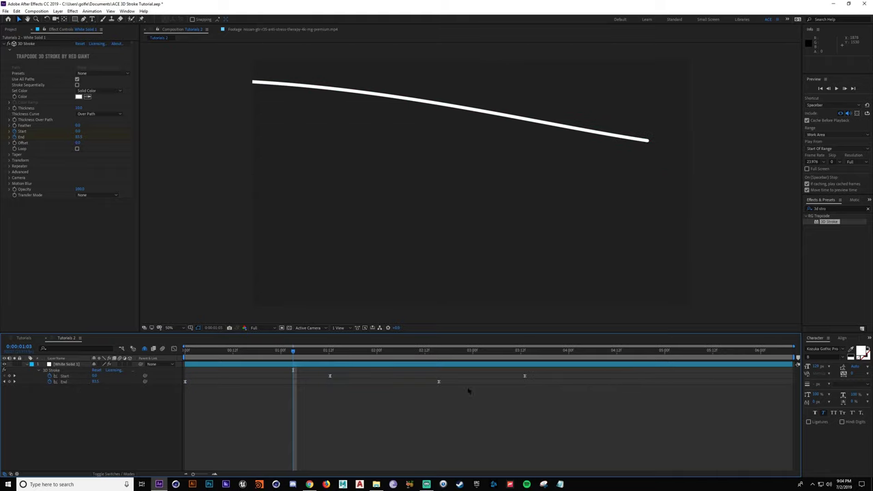
Step: Preview the compressed stroke animation
click(333, 352)
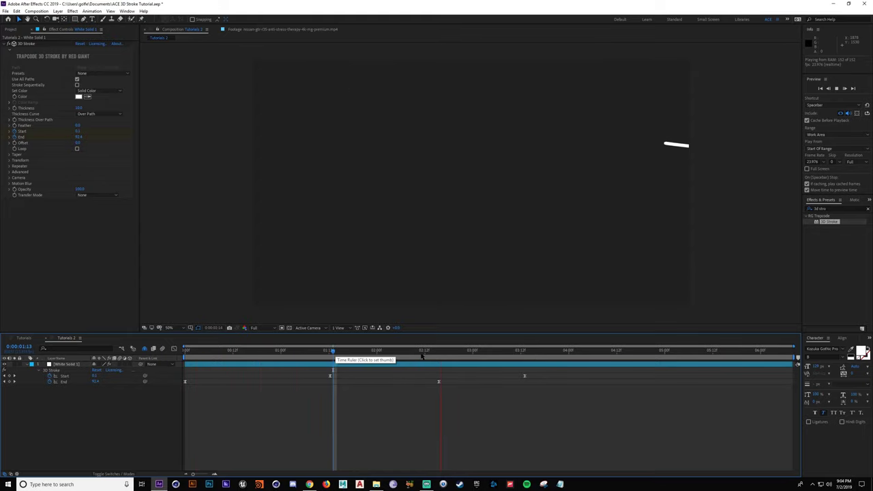
key(space)
click(467, 351)
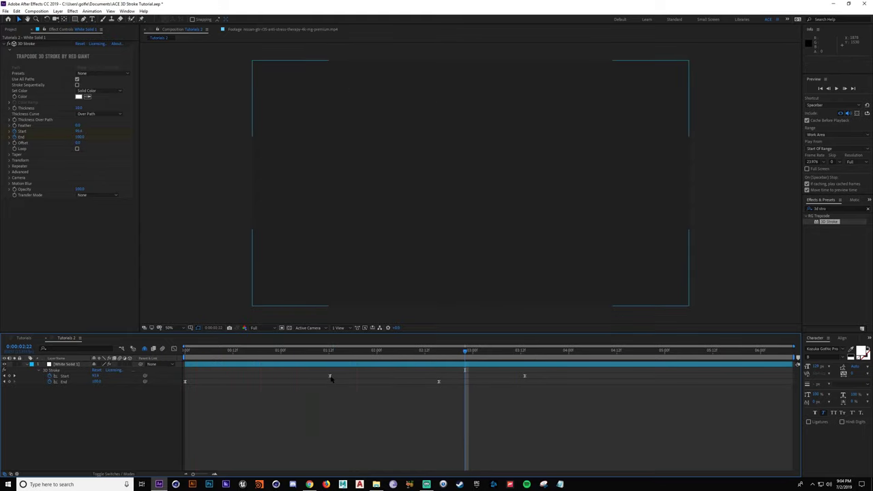
Step: Move the first Start keyframe to 1:00, the last End keyframe to about 1:21 and the last Start keyframe to about 3:04, and save
drag(331, 379, 281, 380)
drag(440, 383, 363, 384)
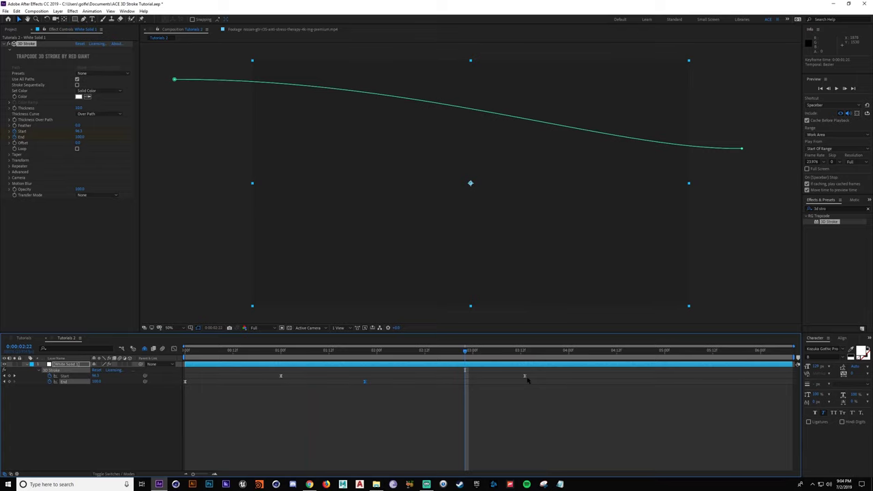
drag(526, 377, 490, 383)
click(493, 400)
key(ctrl+s)
Step: Scrub back through the retimed stroke to the frame at 1:05
mouse_move(466, 353)
mouse_down()
mouse_move(369, 363)
mouse_move(284, 359)
mouse_move(328, 364)
mouse_move(306, 351)
mouse_move(211, 360)
mouse_move(358, 351)
mouse_move(313, 365)
mouse_up()
click(371, 254)
click(317, 365)
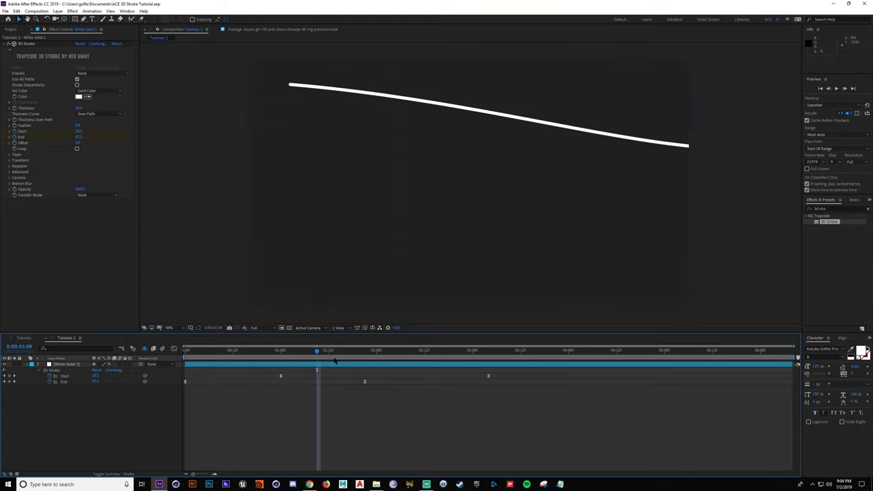
mouse_move(316, 372)
mouse_down()
mouse_move(333, 372)
mouse_move(301, 372)
mouse_up()
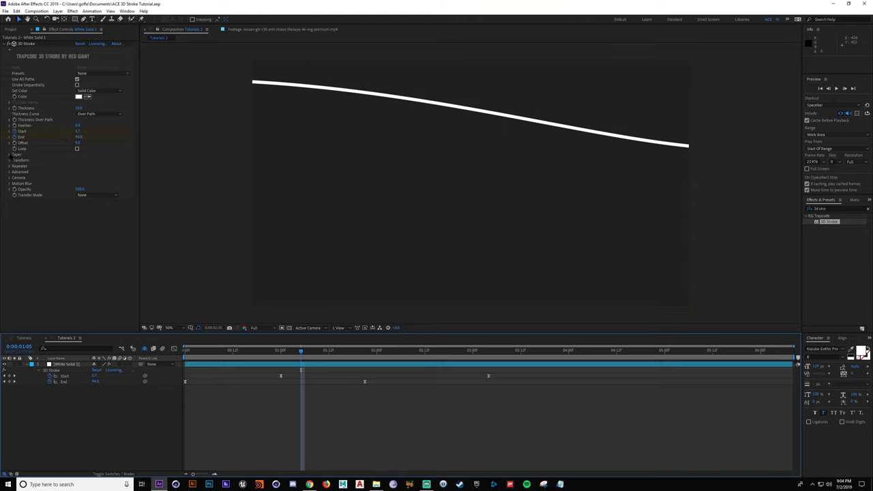
Step: Enable Taper on the 3D Stroke effect of the white solid and deselect the layer
click(11, 155)
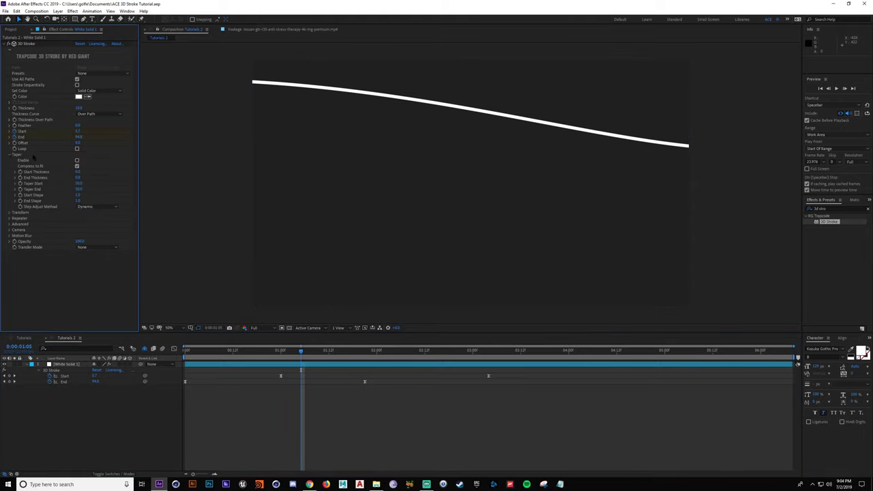
click(383, 366)
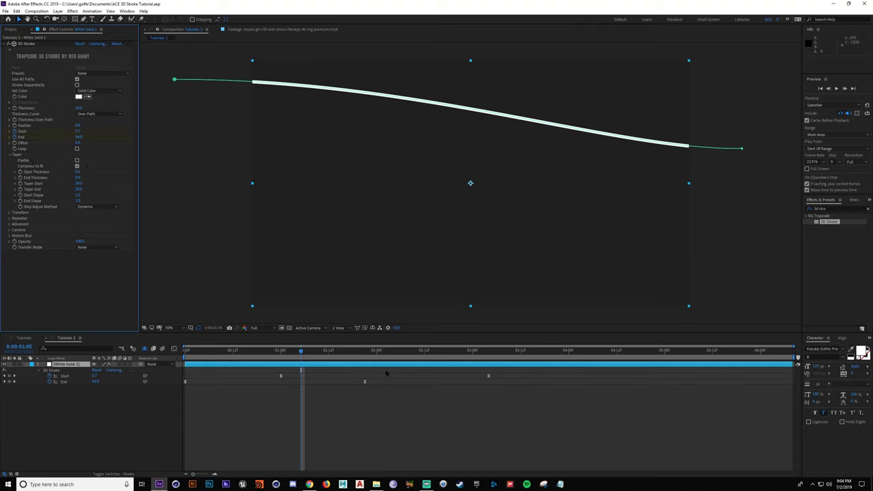
click(78, 161)
click(376, 404)
Step: Check the tapered stroke at several points of the animation, ending at 1:06
drag(300, 352, 217, 349)
click(281, 353)
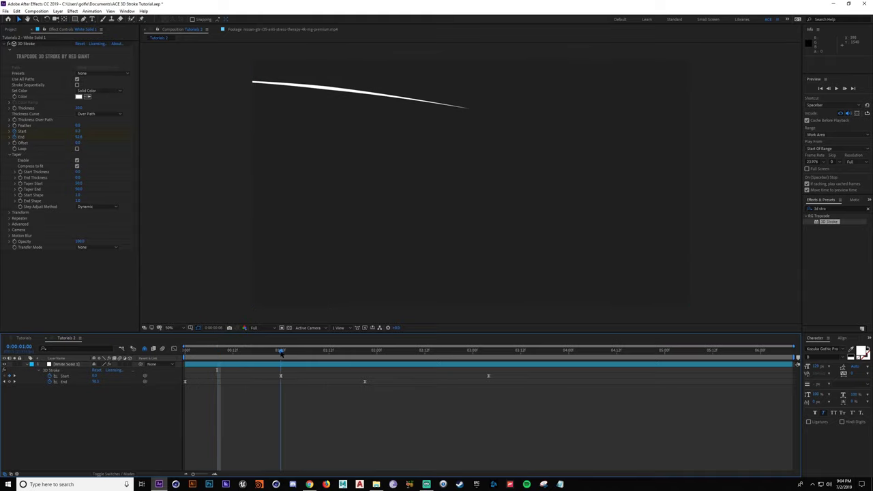
drag(281, 351, 293, 351)
click(490, 189)
click(350, 352)
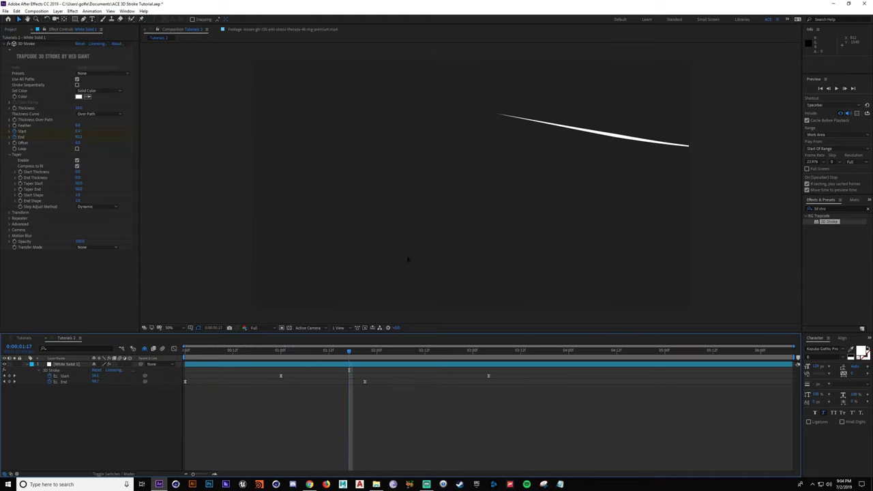
mouse_move(355, 354)
mouse_down()
mouse_move(480, 351)
mouse_move(193, 351)
mouse_move(351, 351)
mouse_move(278, 351)
mouse_move(322, 368)
mouse_move(305, 369)
mouse_up()
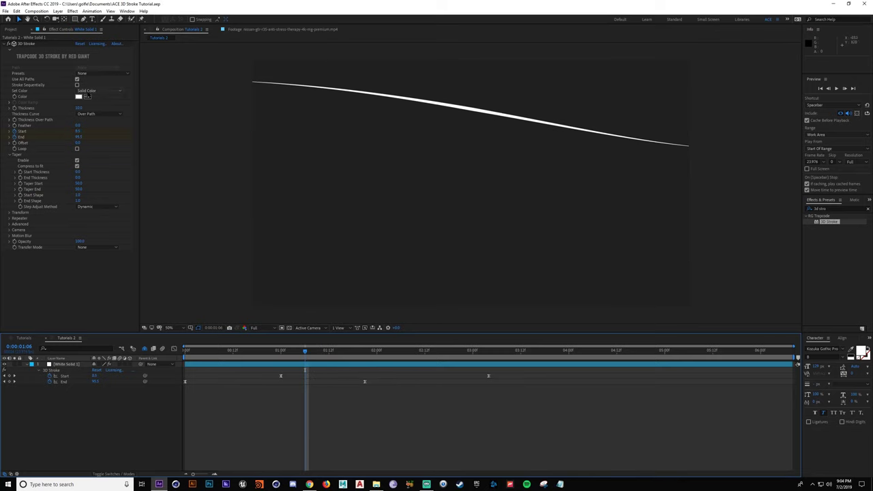
Step: Set the 3D Stroke color mode to Over Path and hide the mask path in the composition view
click(102, 92)
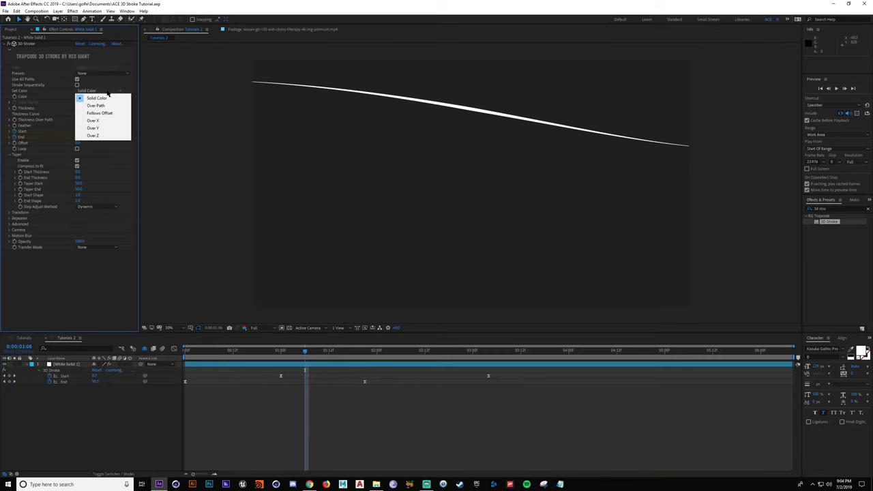
click(102, 106)
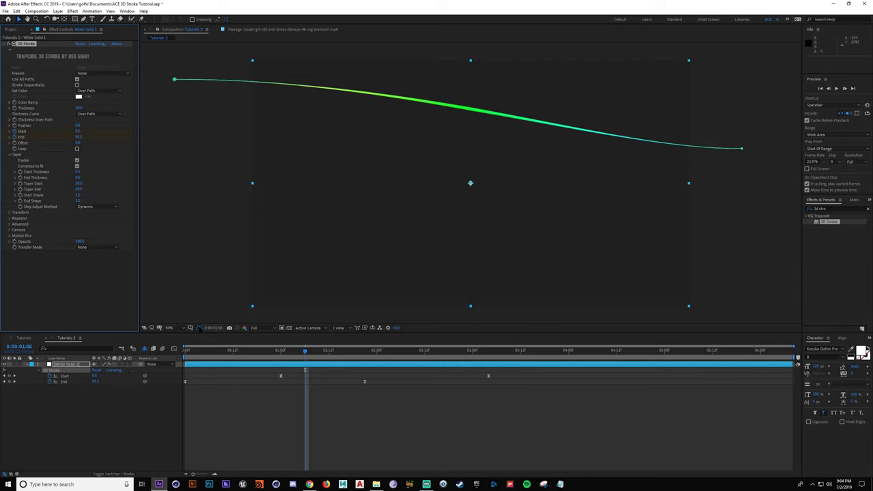
click(207, 313)
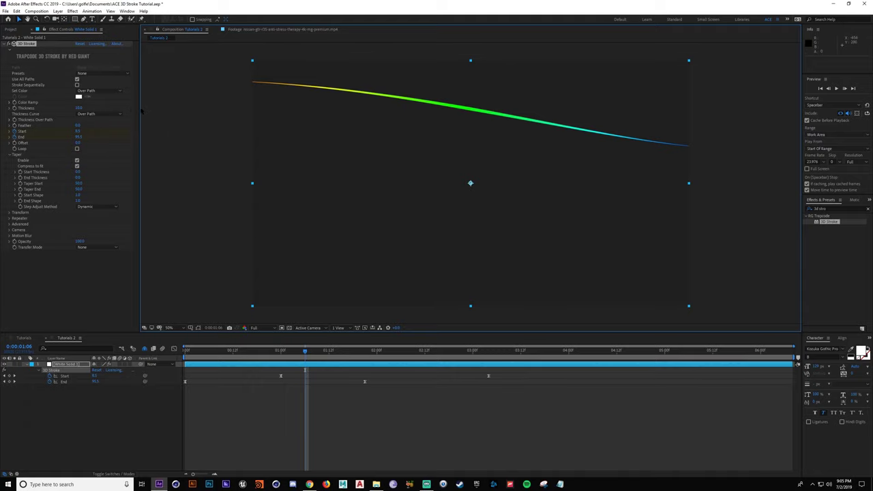
Step: Widen the effect settings area and apply the white-to-black preset to the stroke's Color Ramp
drag(141, 111, 151, 109)
click(102, 91)
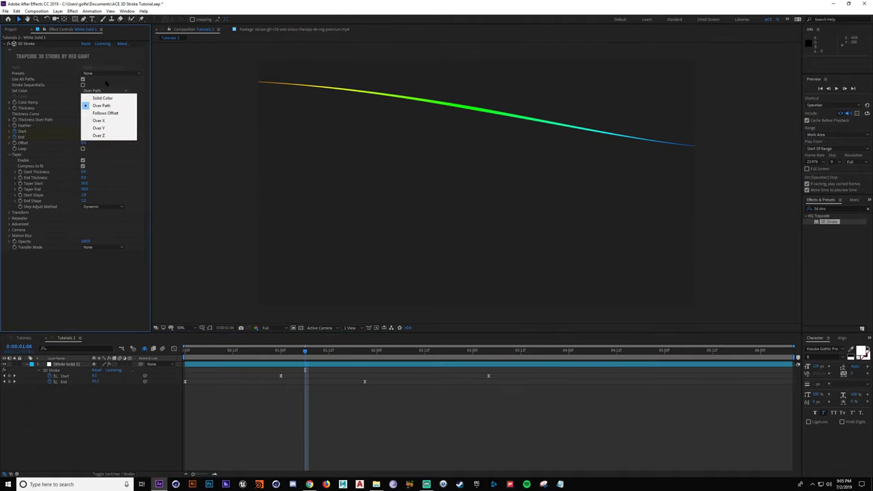
click(106, 83)
click(10, 103)
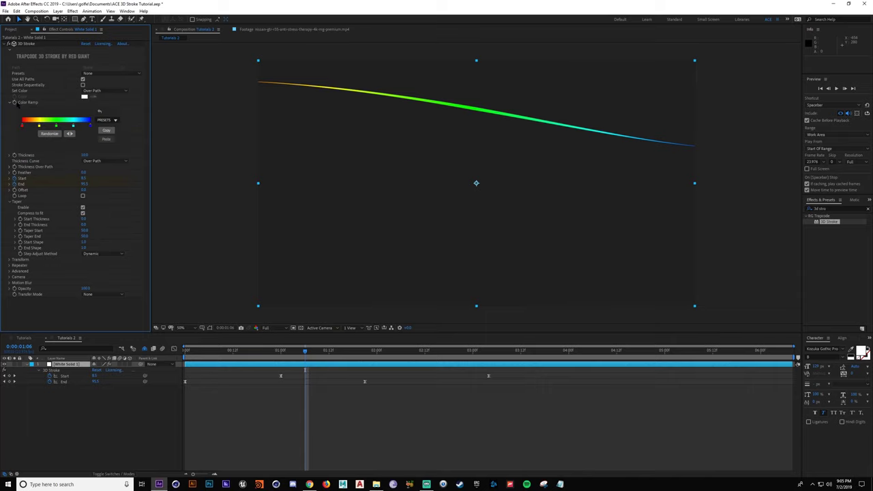
click(106, 120)
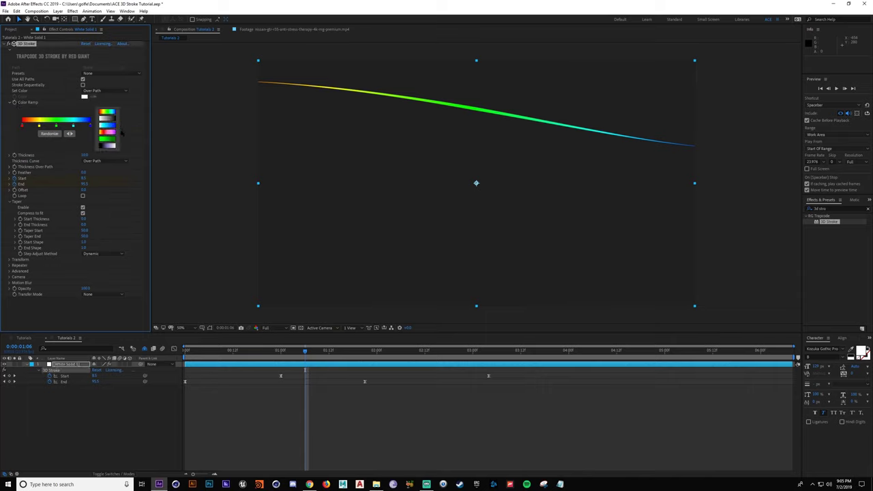
click(109, 119)
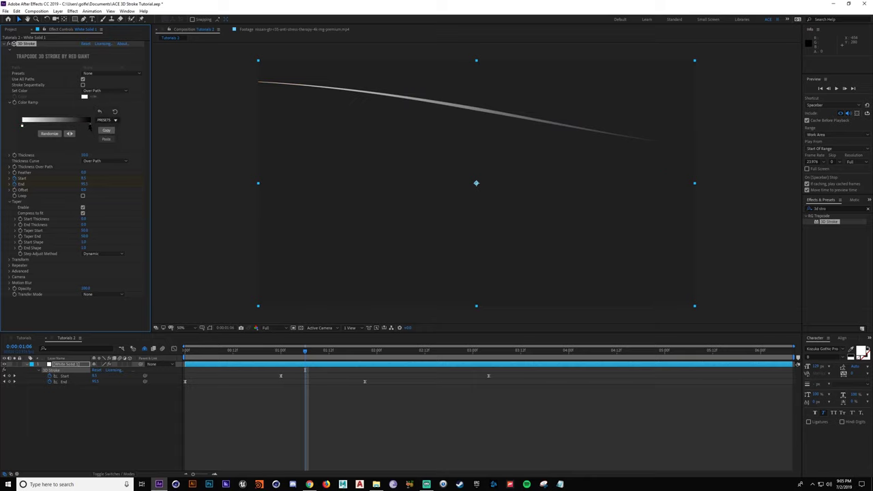
Step: Add a color stop at the middle of the white-to-black Color Ramp
mouse_move(90, 126)
mouse_down()
mouse_move(81, 126)
mouse_move(92, 126)
mouse_up()
click(33, 125)
click(62, 125)
mouse_move(78, 127)
mouse_down()
mouse_move(69, 128)
mouse_move(77, 127)
mouse_up()
mouse_move(58, 138)
mouse_down()
mouse_move(41, 127)
mouse_move(56, 126)
mouse_up()
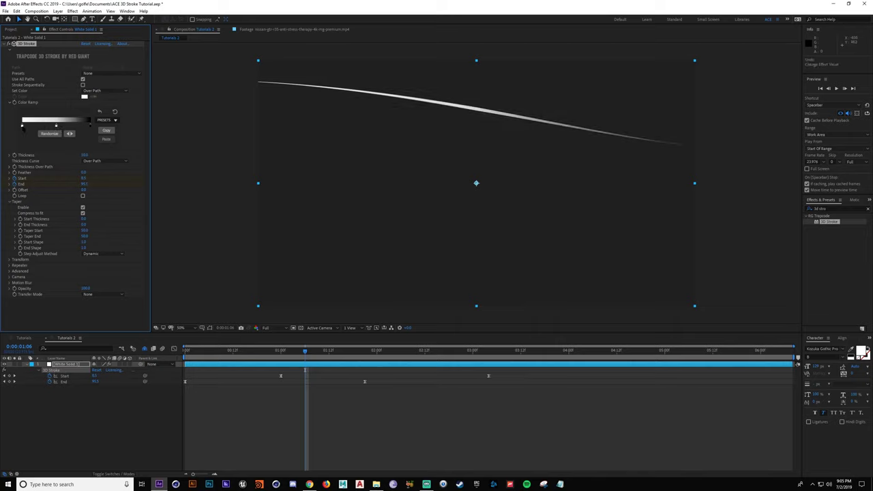
Step: Change the first Color Ramp stop from white to light blue
double_click(23, 126)
drag(416, 192, 416, 178)
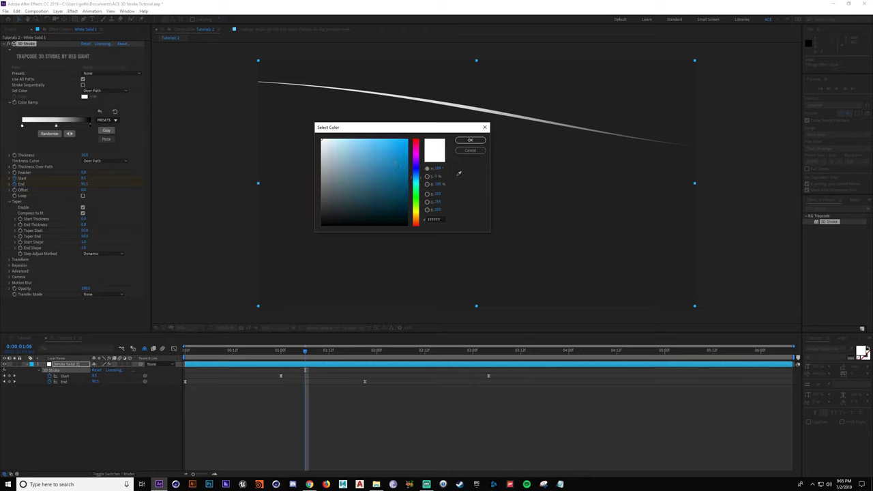
click(387, 141)
click(471, 139)
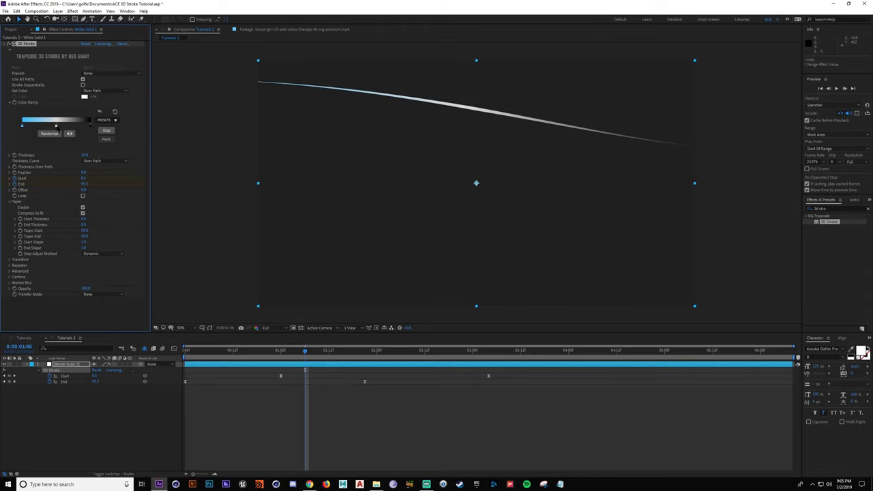
Step: Change the middle Color Ramp stop to a bright blue-violet
double_click(57, 126)
drag(417, 179, 419, 166)
click(387, 140)
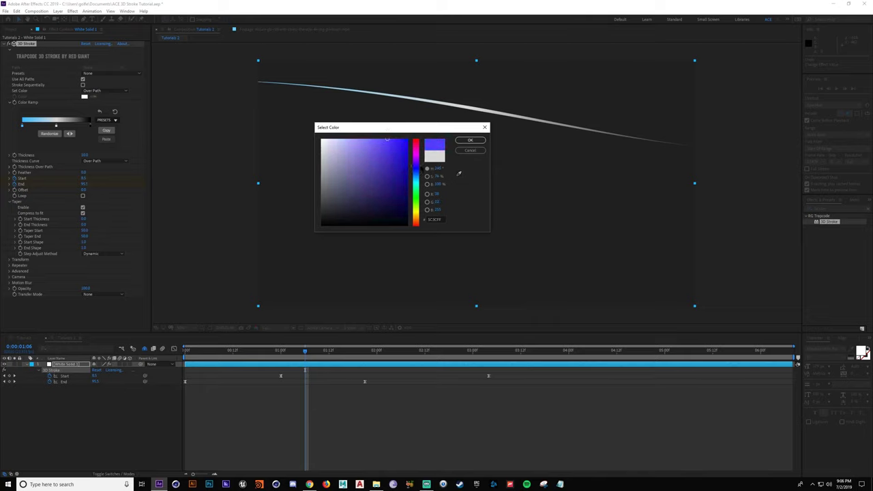
drag(390, 142, 384, 138)
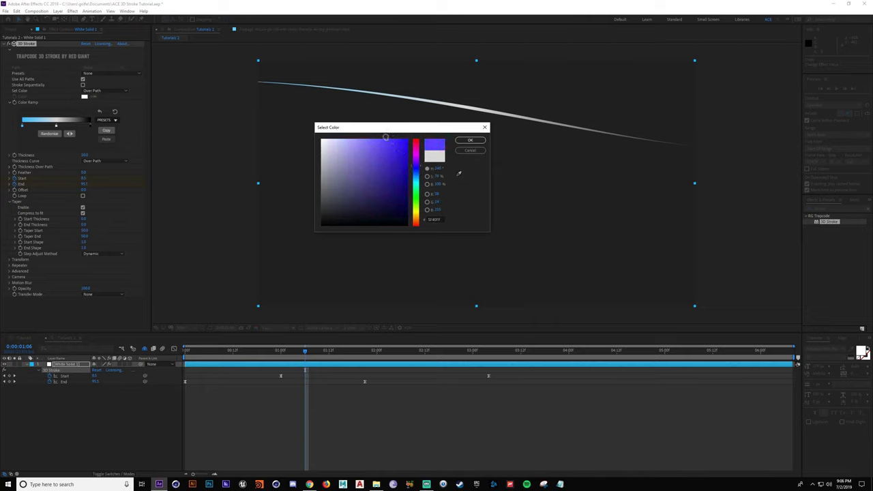
click(470, 139)
Step: Change the last Color Ramp stop to a bright pinkish red with a hue of about 347°
double_click(90, 125)
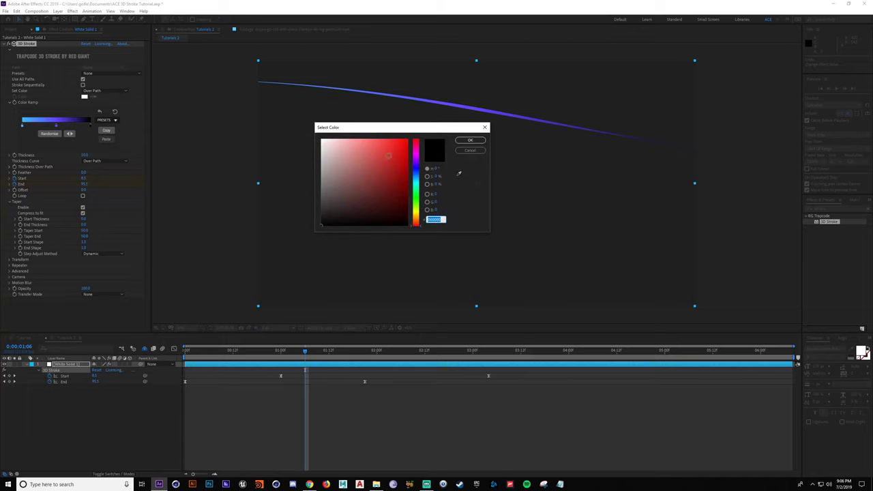
drag(418, 149, 418, 139)
click(382, 139)
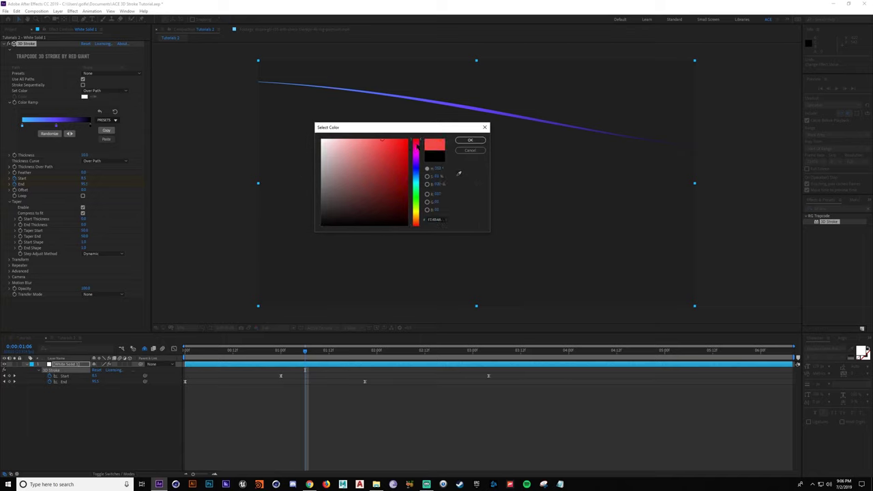
click(417, 143)
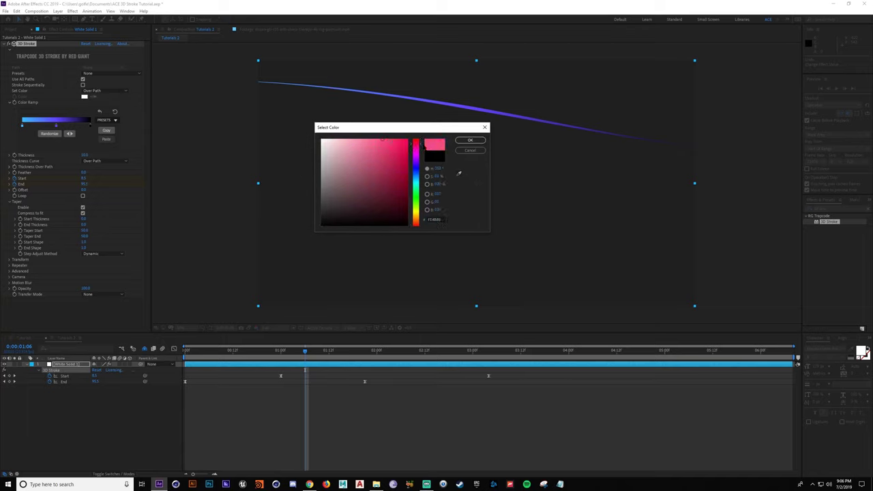
click(391, 138)
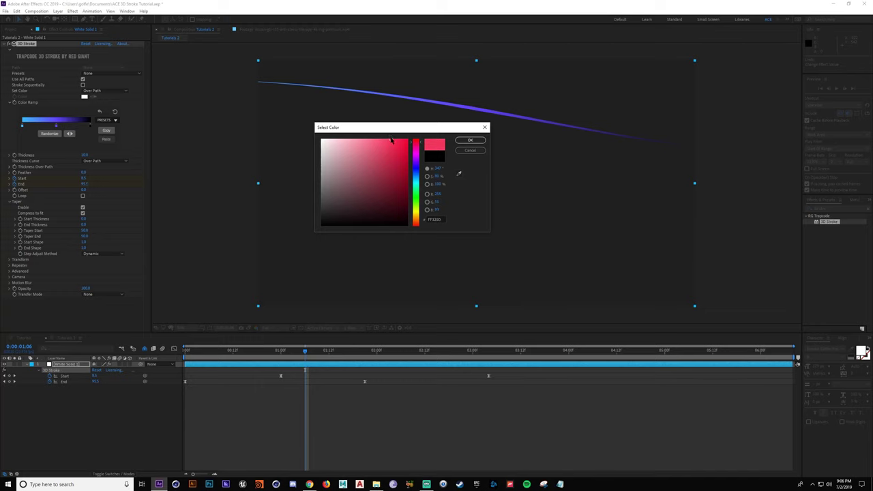
click(470, 140)
Step: Check the gradient-colored stroke around 1:07 with the layer deselected, and save the project
click(345, 414)
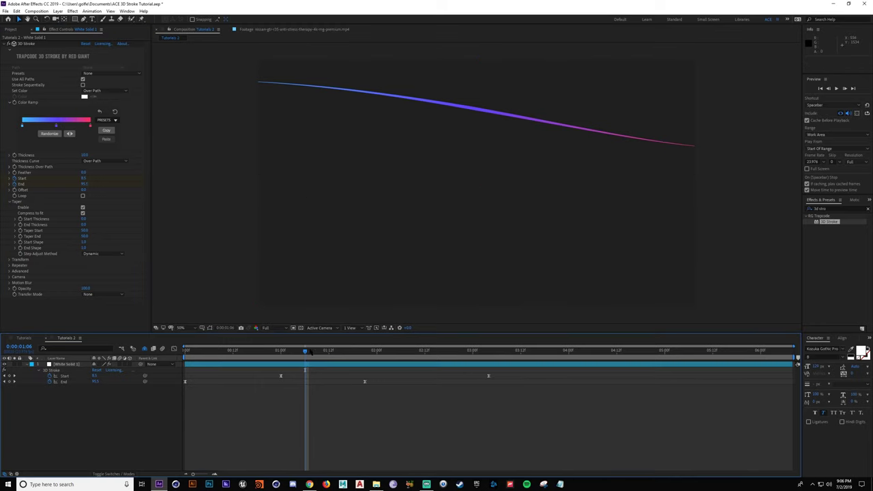
mouse_move(307, 351)
mouse_down()
mouse_move(236, 358)
mouse_move(395, 364)
mouse_move(308, 364)
mouse_up()
key(space)
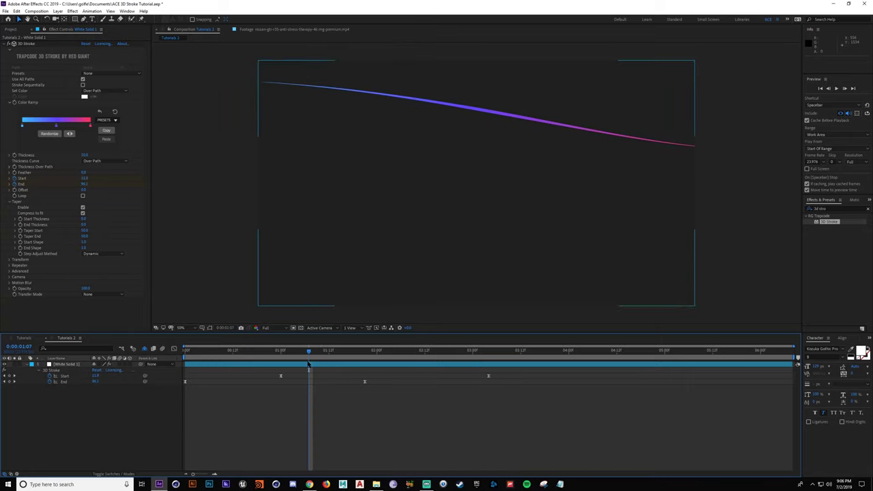
click(172, 249)
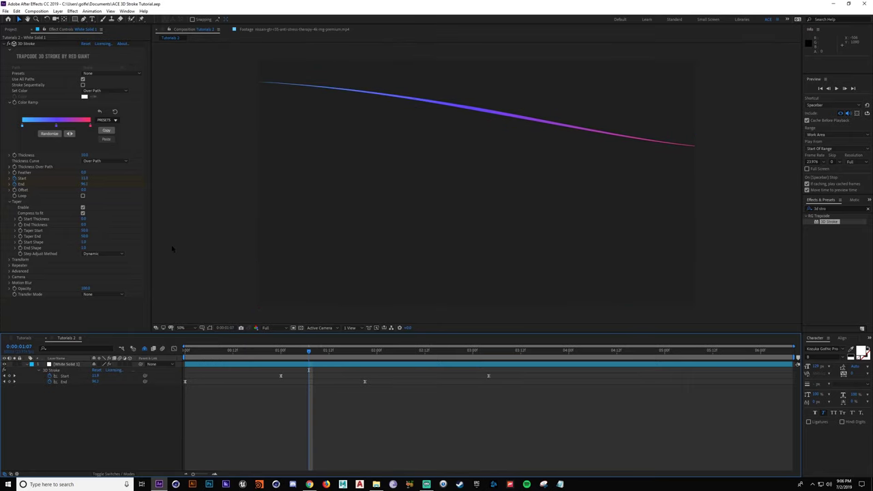
Step: Enable the Repeater of the 3D Stroke effect
click(10, 202)
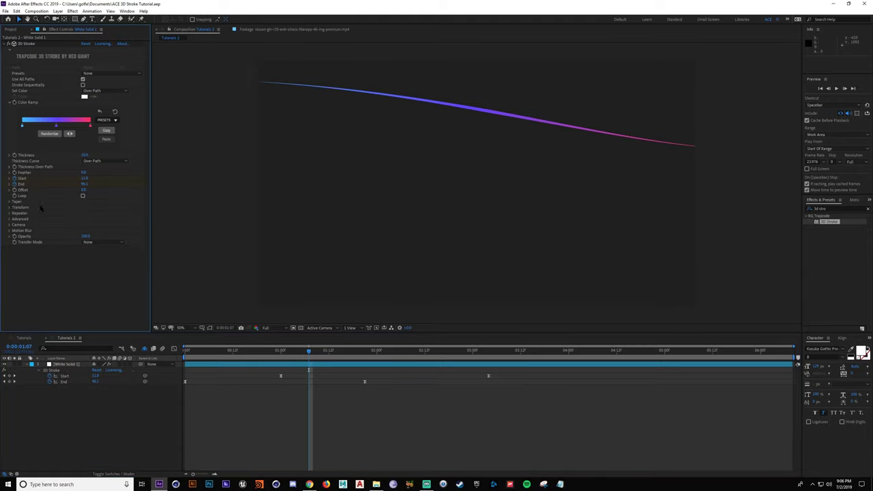
click(13, 213)
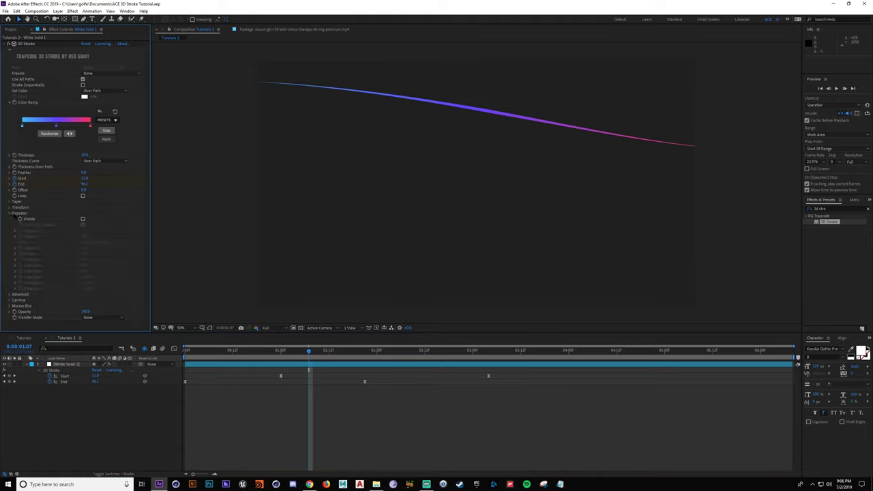
click(82, 219)
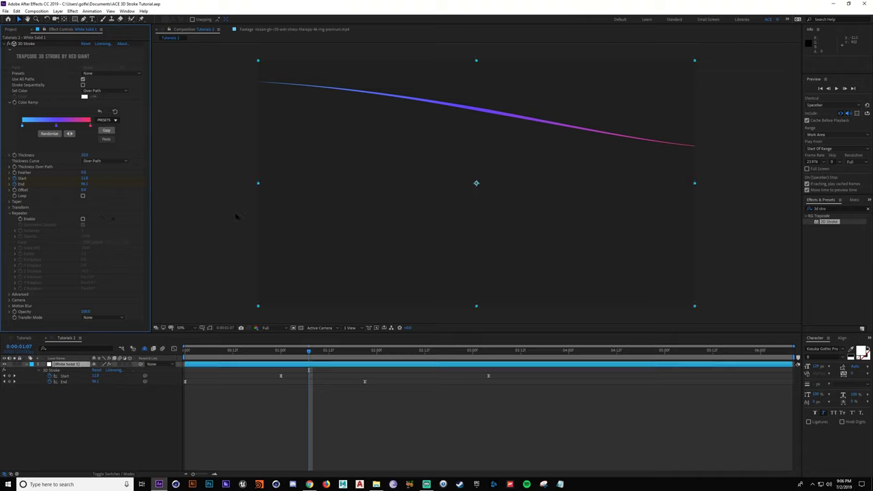
click(83, 219)
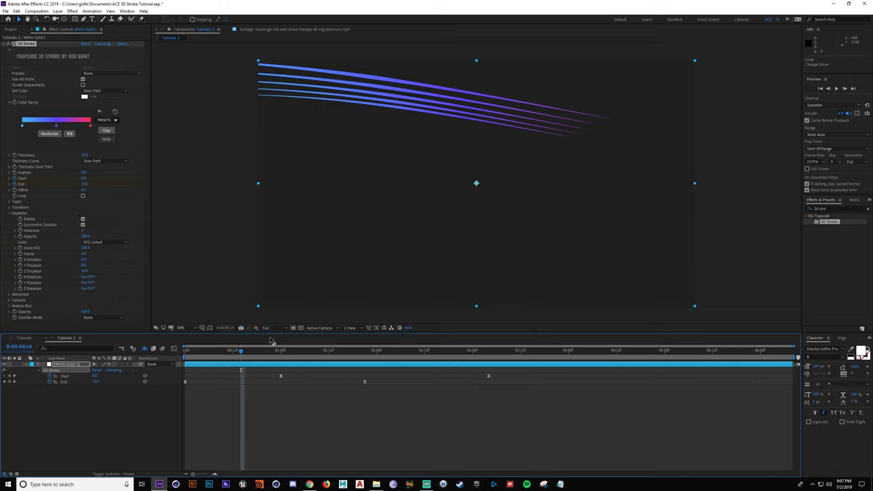
Step: Around 1:07, set the Repeater's Z Displace to 100 and raise its Instances to 7
mouse_move(251, 351)
mouse_down()
mouse_move(353, 356)
mouse_move(310, 362)
mouse_up()
drag(86, 272, 87, 272)
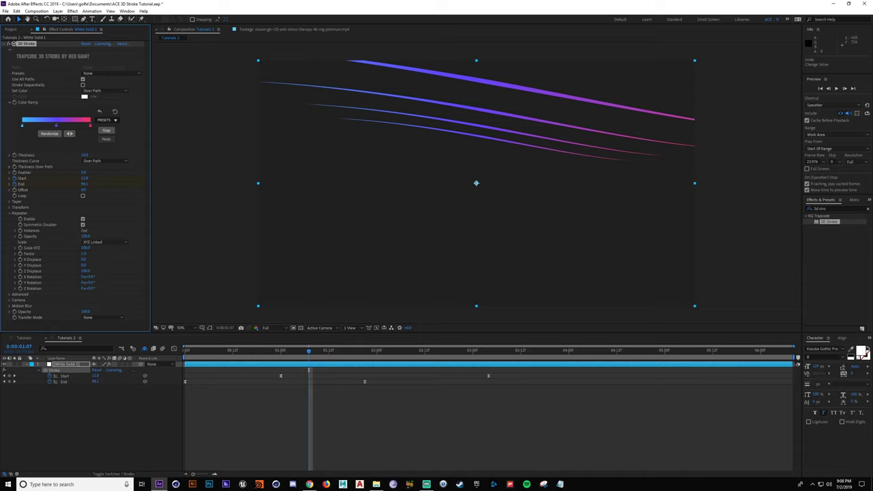
mouse_move(83, 231)
mouse_down()
mouse_move(108, 232)
mouse_move(87, 231)
mouse_up()
click(120, 230)
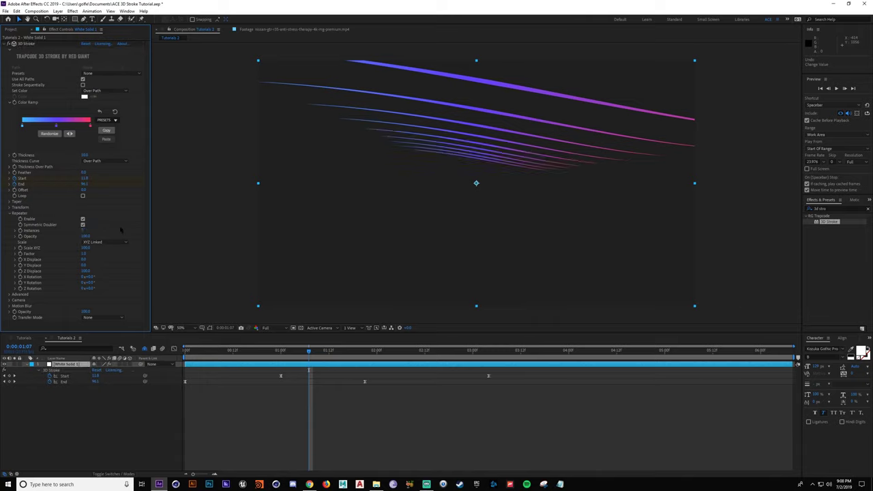
Step: Extend the stroke's mask path by moving both endpoints farther outside the left and right edges of the composition
drag(308, 352, 356, 354)
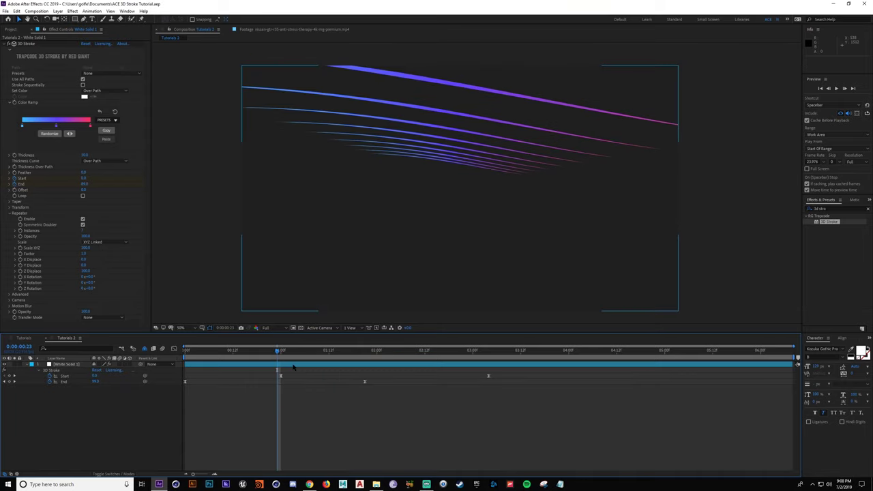
click(293, 368)
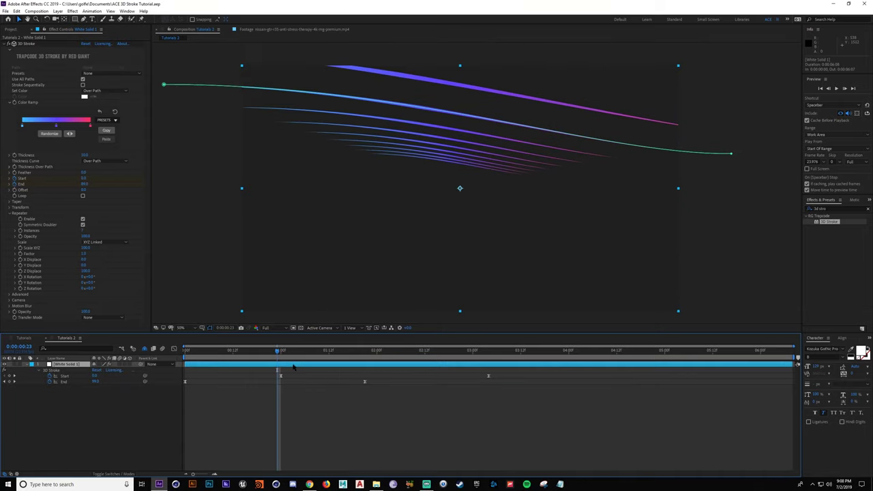
key(comma)
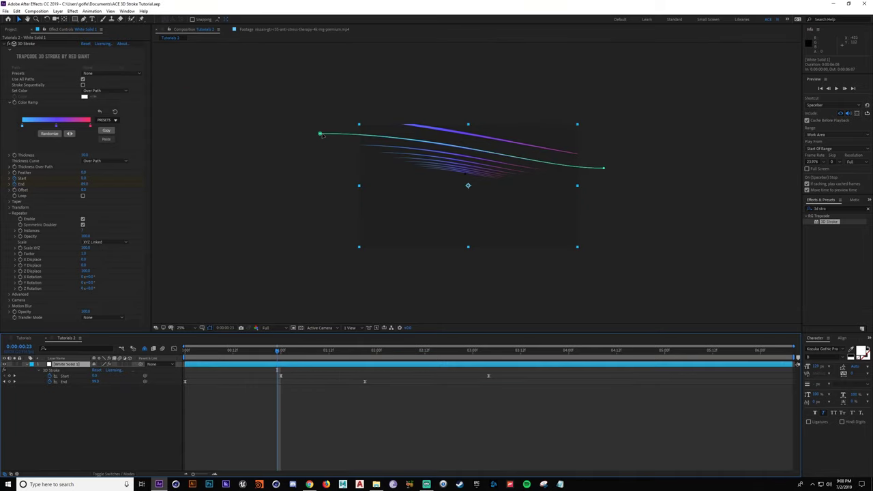
drag(320, 134, 263, 137)
drag(604, 169, 679, 184)
Step: Bend the mask path into a sweeping S-curve with long handles on both endpoints, and check the strokes around 1:06
drag(383, 135, 426, 131)
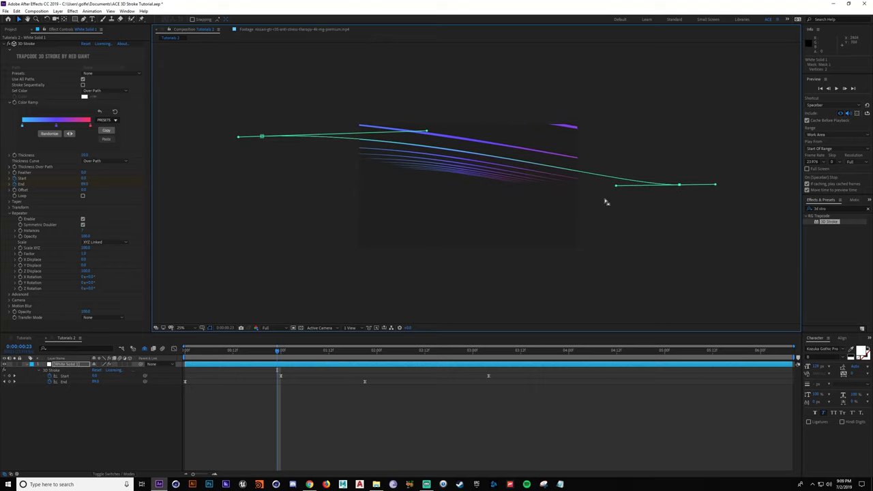
mouse_move(616, 185)
mouse_down()
mouse_move(428, 195)
mouse_move(322, 225)
mouse_up()
drag(427, 131, 436, 121)
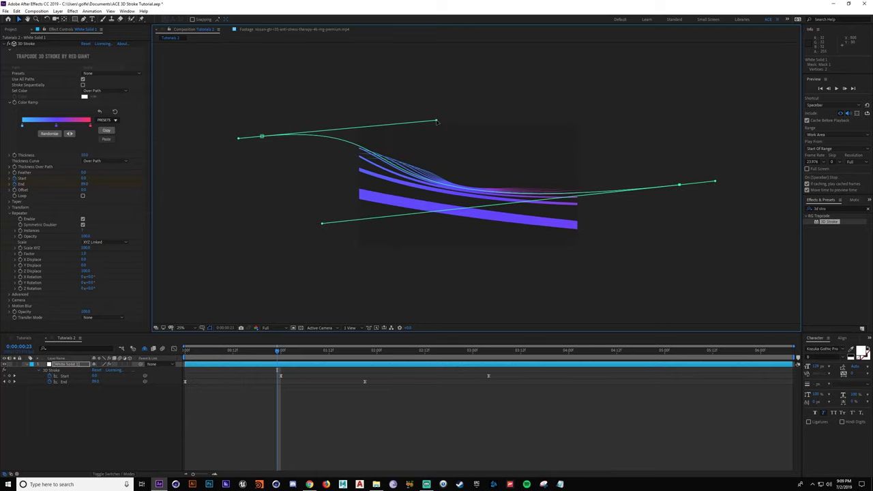
click(350, 392)
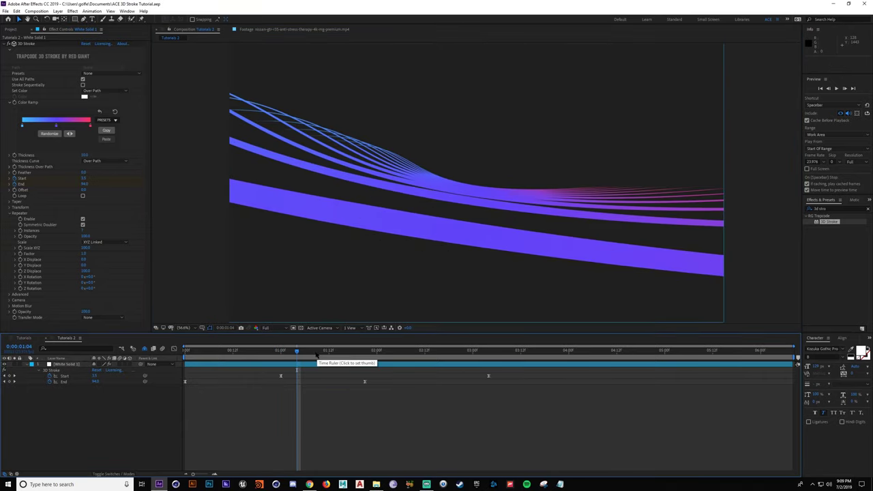
mouse_move(299, 351)
mouse_down()
mouse_move(228, 353)
mouse_move(380, 363)
mouse_move(287, 365)
mouse_move(305, 365)
mouse_up()
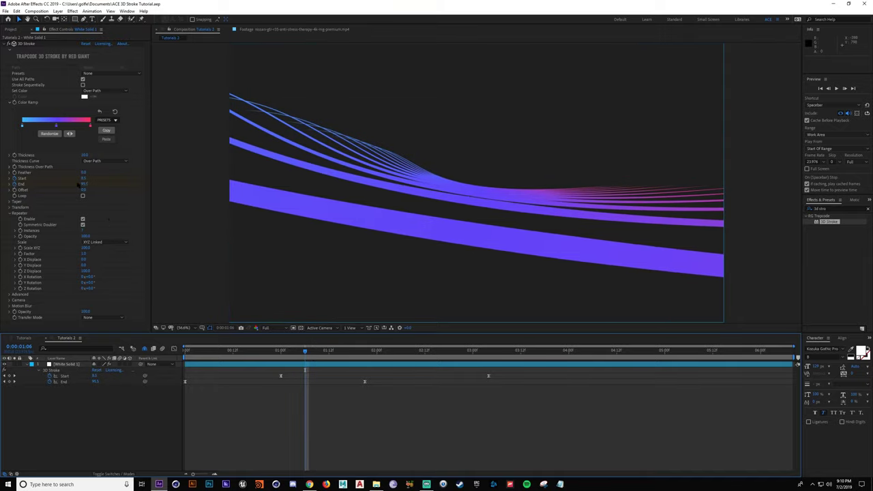
Step: Set the 3D Stroke Thickness to 2
click(86, 155)
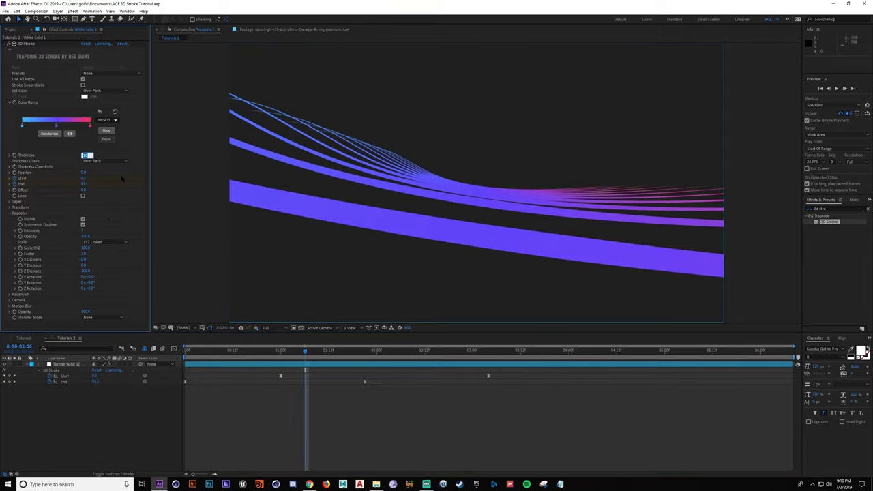
text(1)
key(Return)
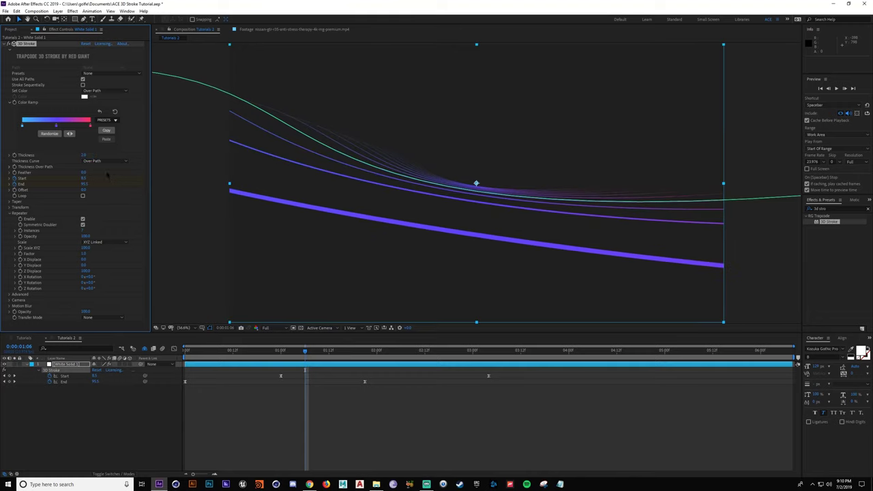
click(360, 408)
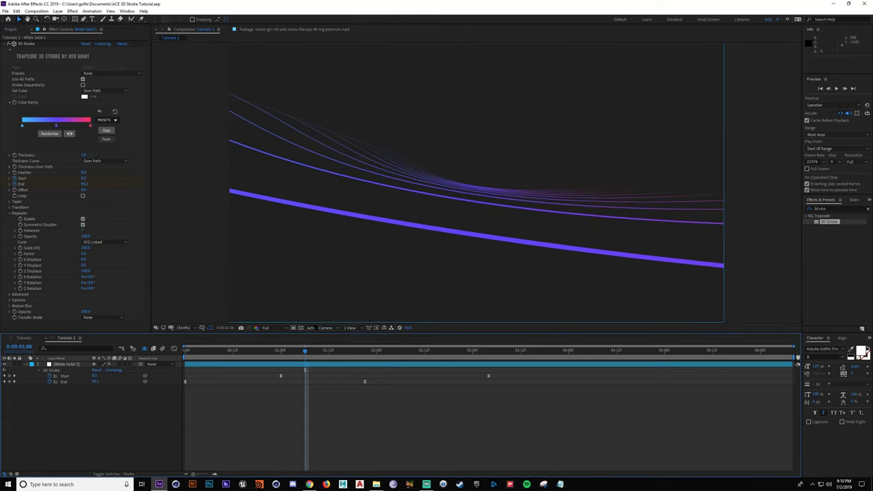
Step: Set the Repeater's Instances to 12 and its Z Displace to 60
click(86, 231)
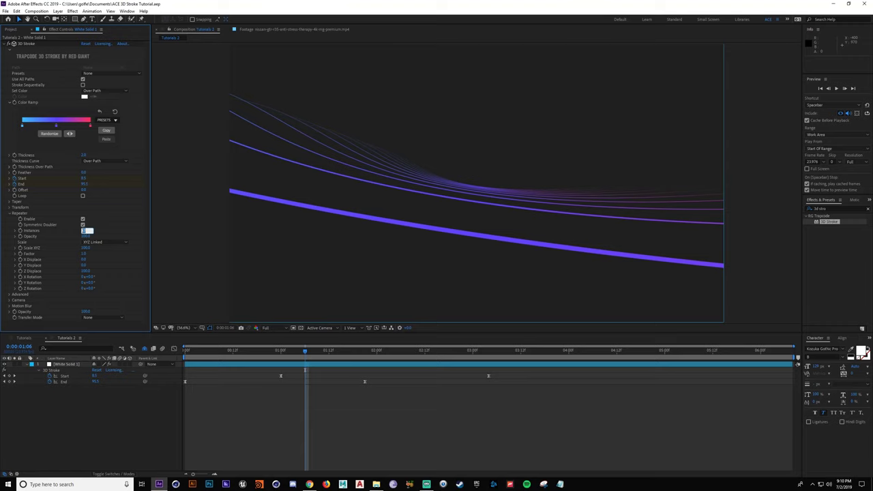
key(Return)
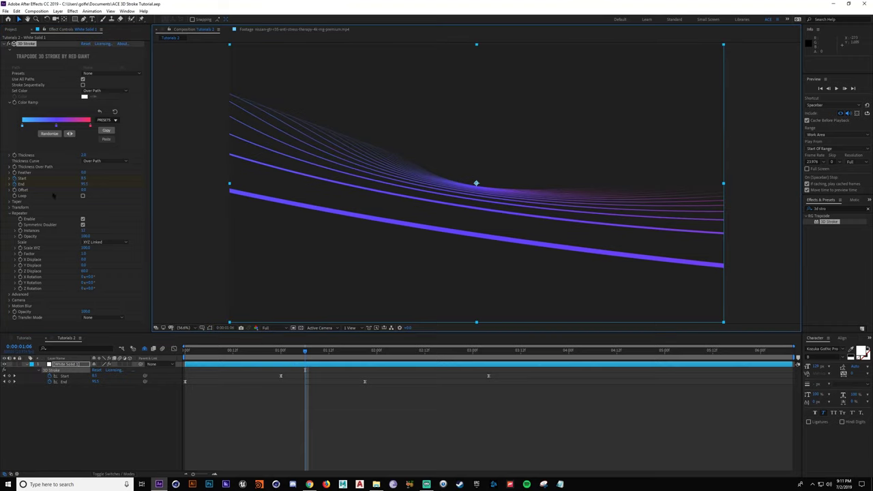
click(11, 213)
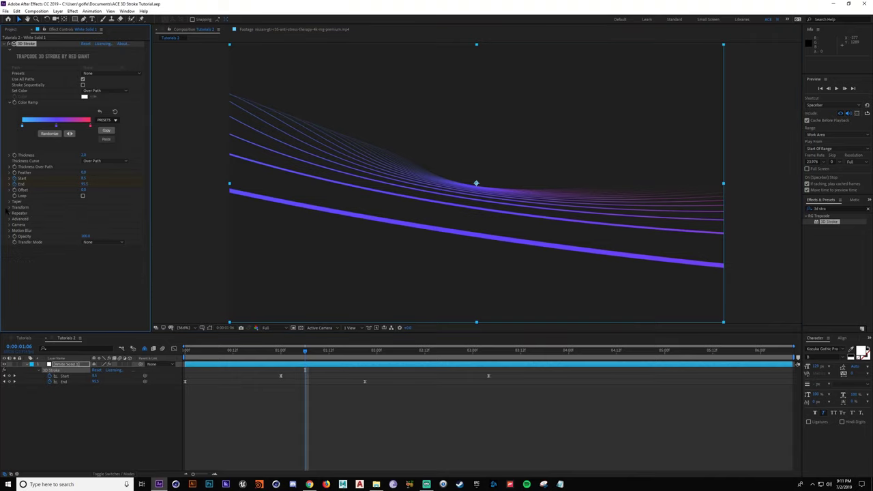
Step: Rotate the repeated strokes around the Y axis in the 3D Stroke Transform settings so the lines run toward the viewer
click(9, 207)
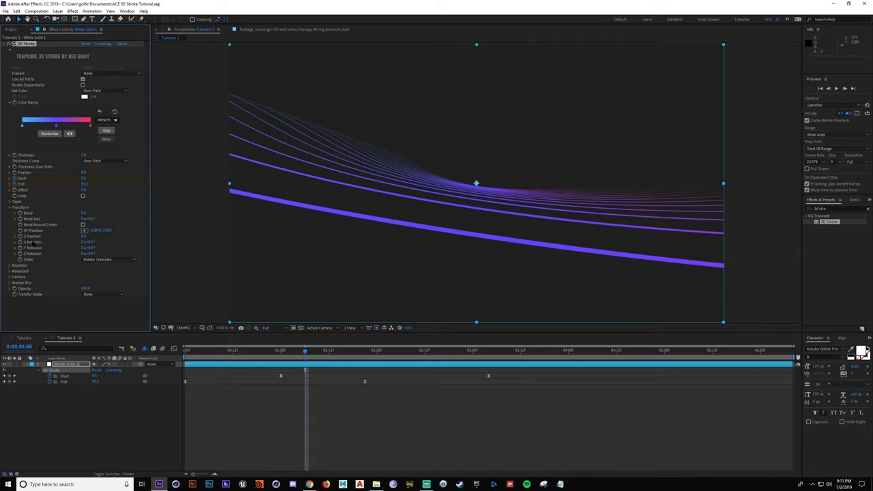
click(96, 231)
click(60, 225)
mouse_move(90, 242)
mouse_down()
mouse_move(124, 245)
mouse_move(68, 243)
mouse_move(107, 250)
mouse_up()
Step: Preview the rotated strokes, stop at frame 0:23, and save the project
key(space)
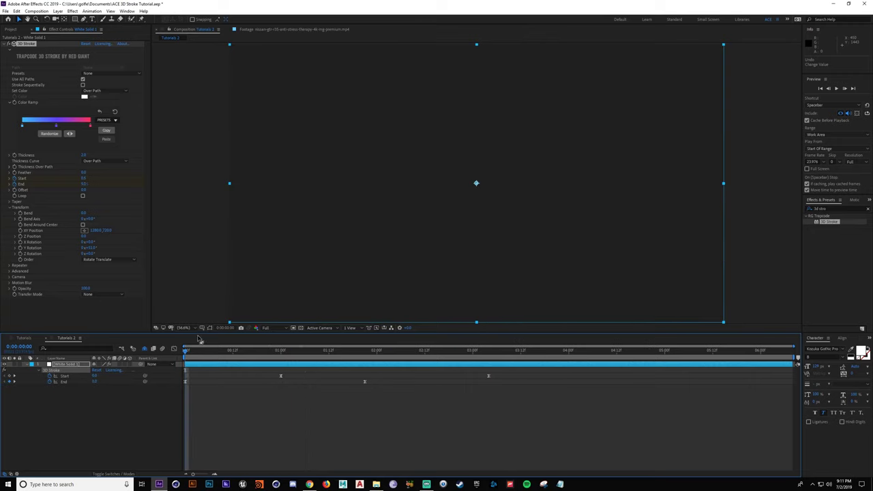
click(277, 351)
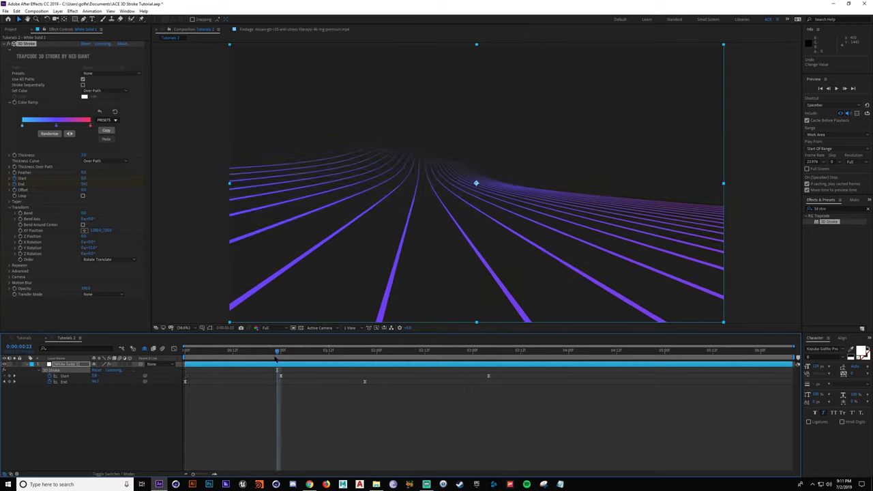
key(ctrl+s)
Step: Find the FL Glow effect and apply it to the White Solid 1 layer
click(73, 367)
click(841, 208)
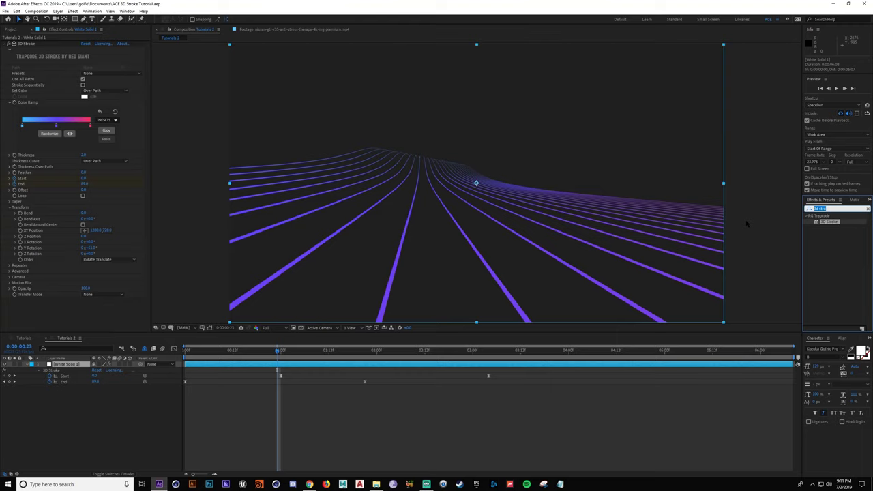
text(fl g)
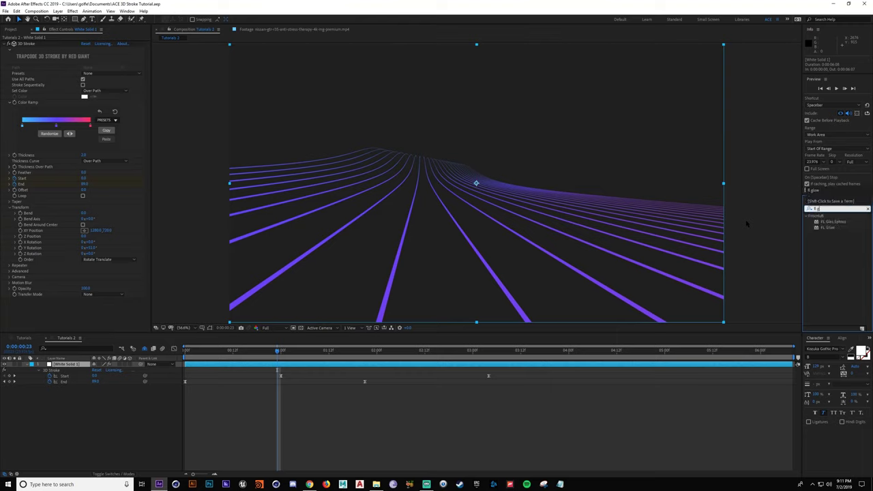
text(low)
double_click(827, 222)
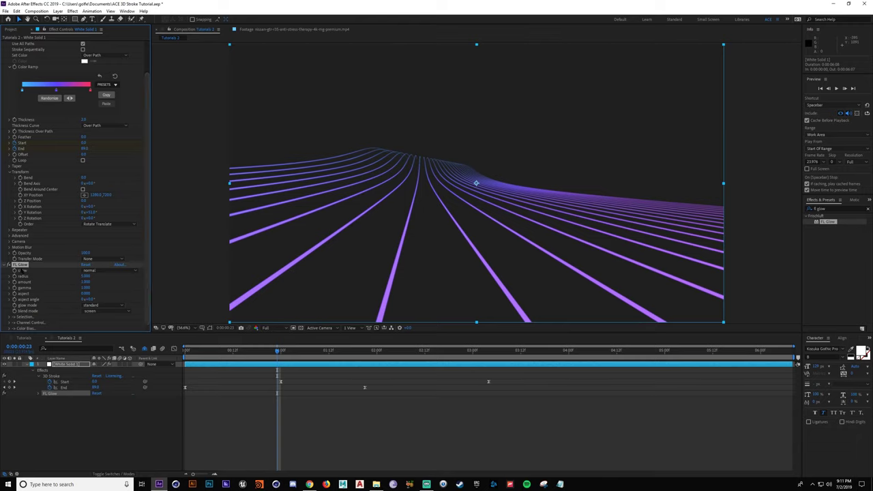
Step: Set FL Glow's blend mode to addition and increase its radius for a wider glow
click(99, 271)
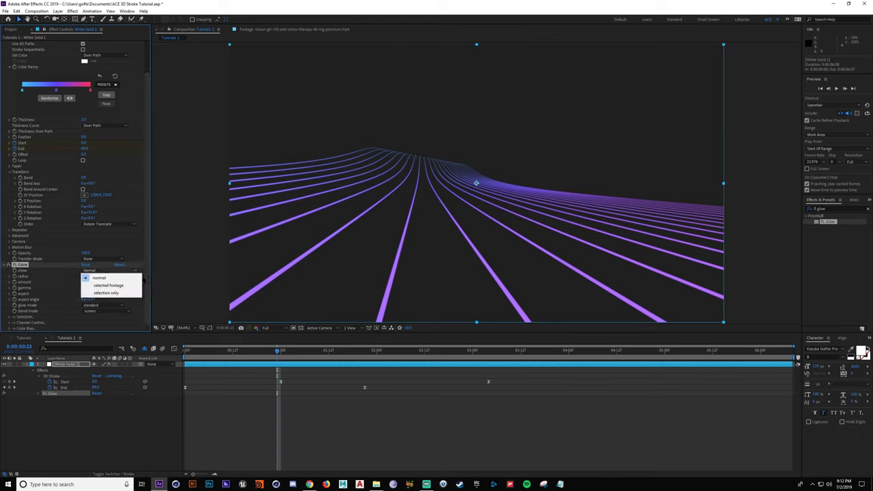
click(68, 279)
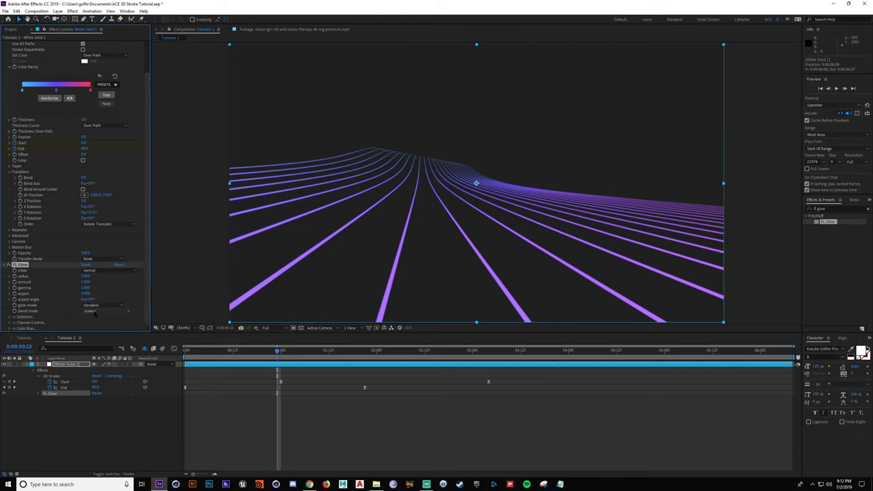
click(92, 311)
click(96, 168)
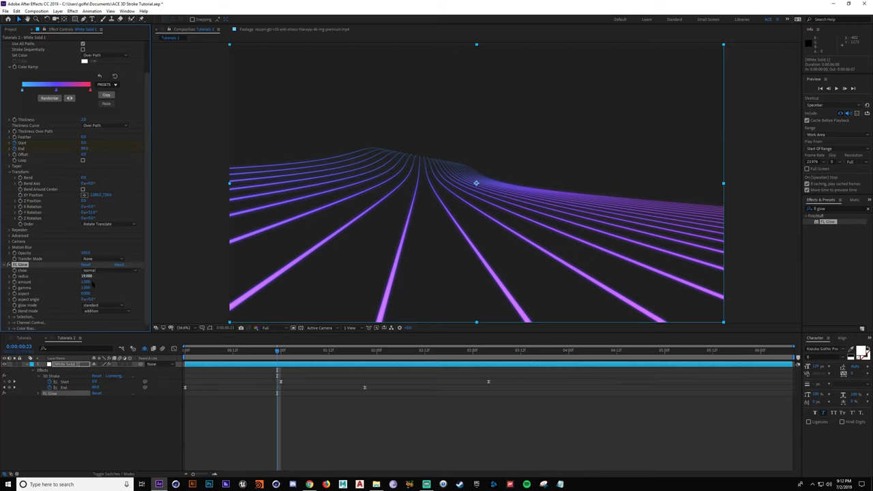
drag(85, 285, 175, 285)
click(283, 464)
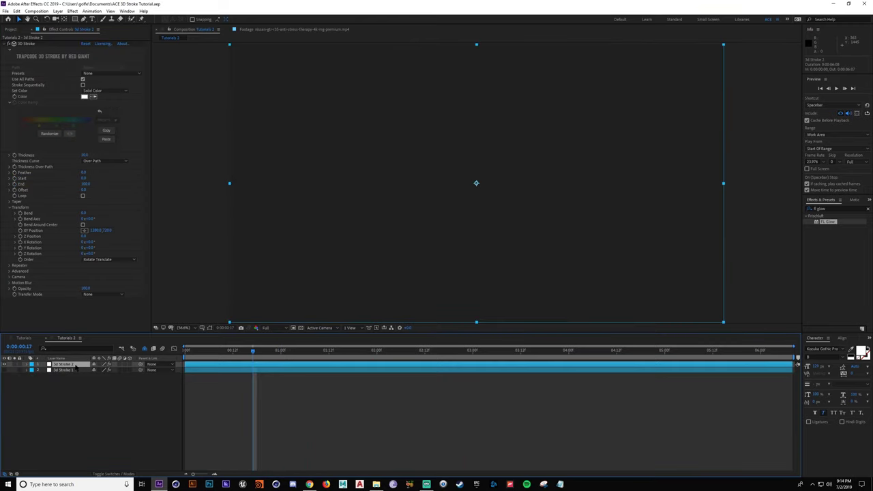
Step: Rename the second stroke layer as Halo and collapse the Transform settings of its 3D Stroke effect
key(Return)
text(t)
text(alo)
key(Return)
click(26, 43)
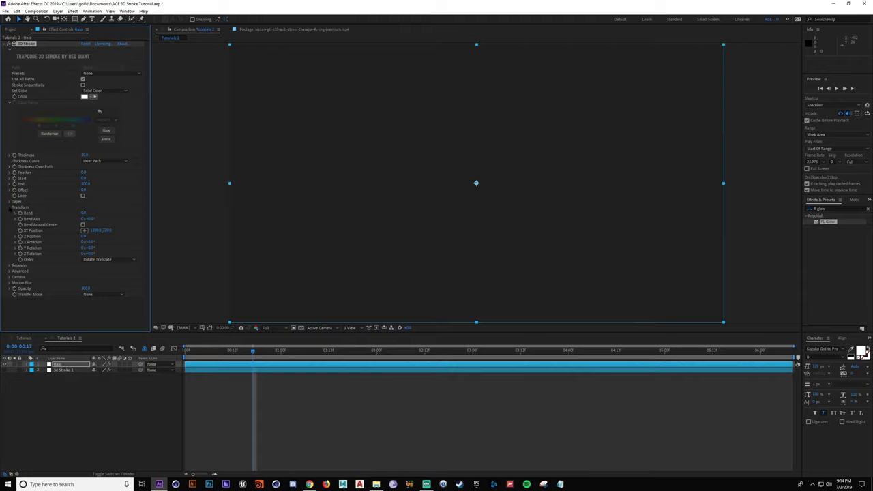
click(10, 206)
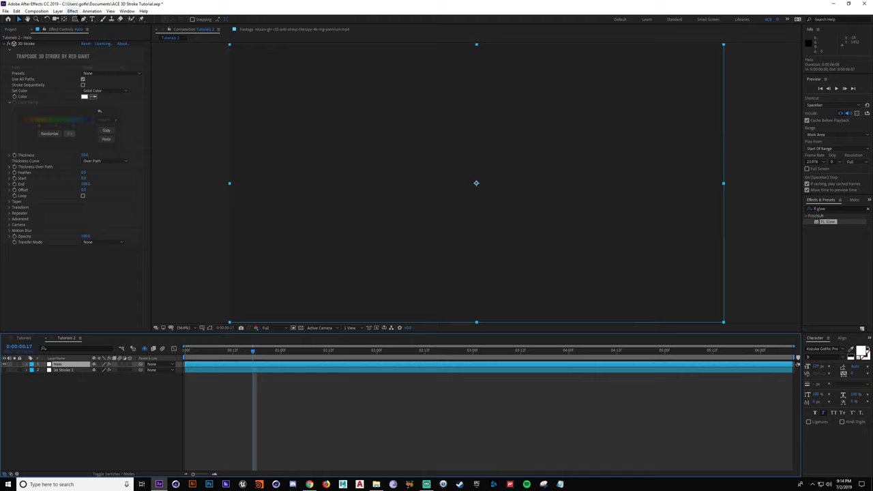
Step: Draw a wide, flat elliptical mask near the middle of the composition on the Halo layer with the Ellipse Tool
click(75, 18)
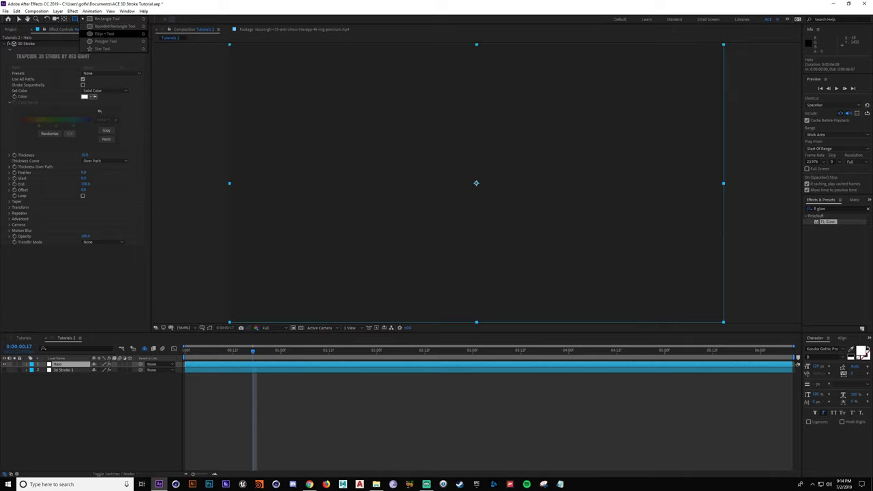
click(102, 33)
mouse_move(380, 165)
mouse_down()
mouse_move(499, 173)
mouse_move(575, 192)
mouse_up()
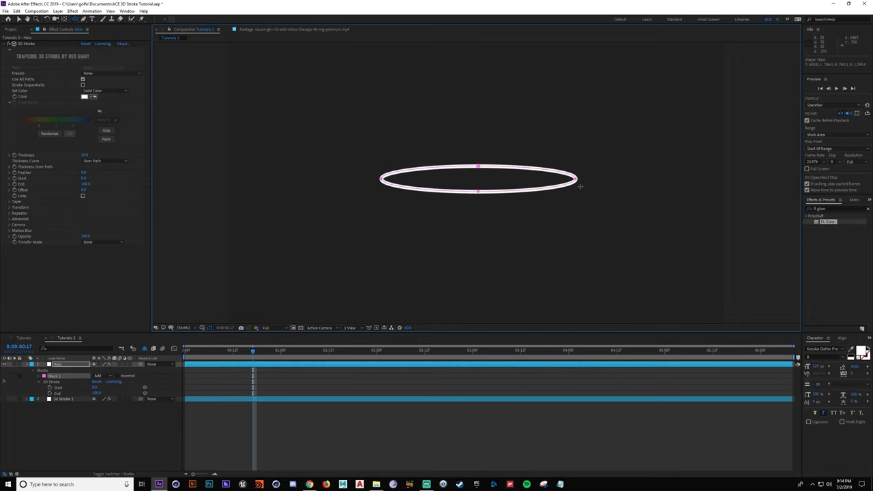
Step: Move the Halo layer's elliptical mask slightly up and to the left
key(v)
drag(478, 166, 469, 163)
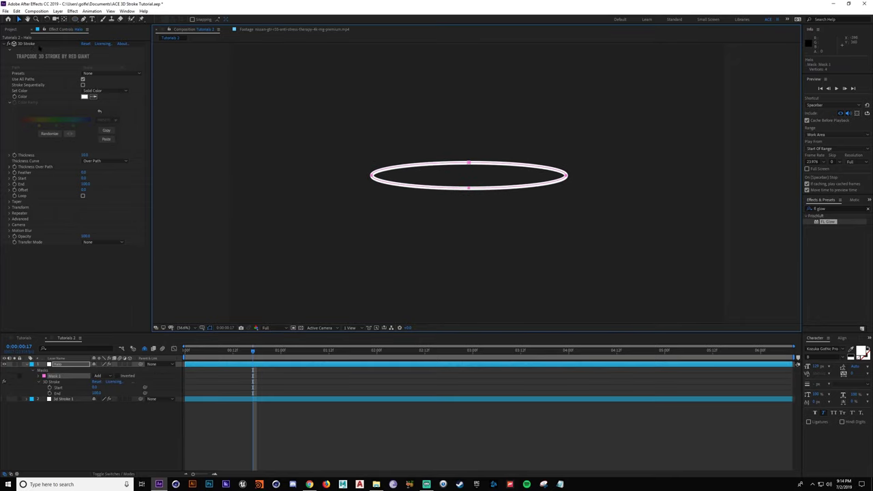
drag(469, 163, 464, 163)
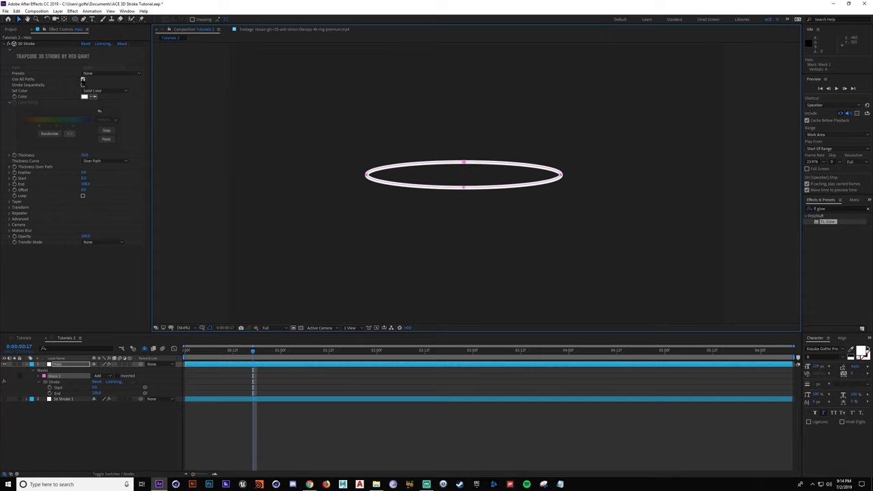
Step: Try using Mask 1 alone as the 3D Stroke path, and turn Use All Paths back on
click(83, 79)
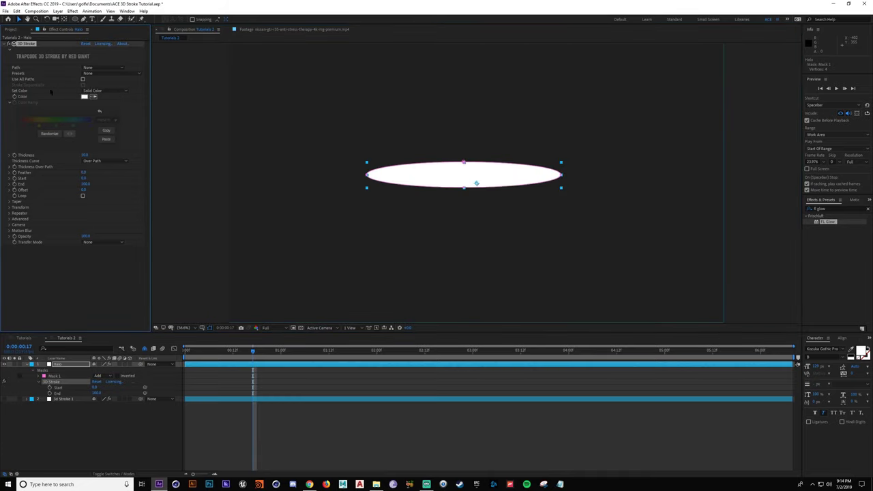
click(103, 68)
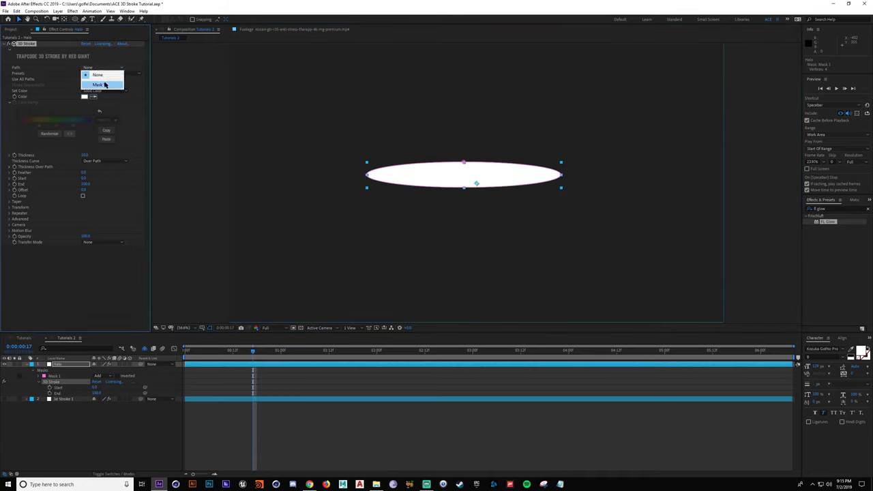
click(96, 84)
click(83, 80)
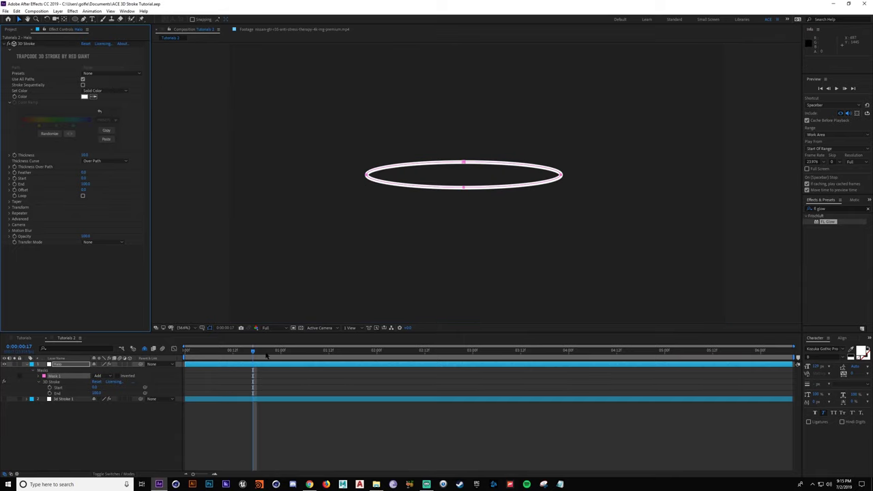
Step: Keyframe the Halo stroke's End from 0 at the composition start to 100 at 0:00:02:05
drag(267, 355, 337, 351)
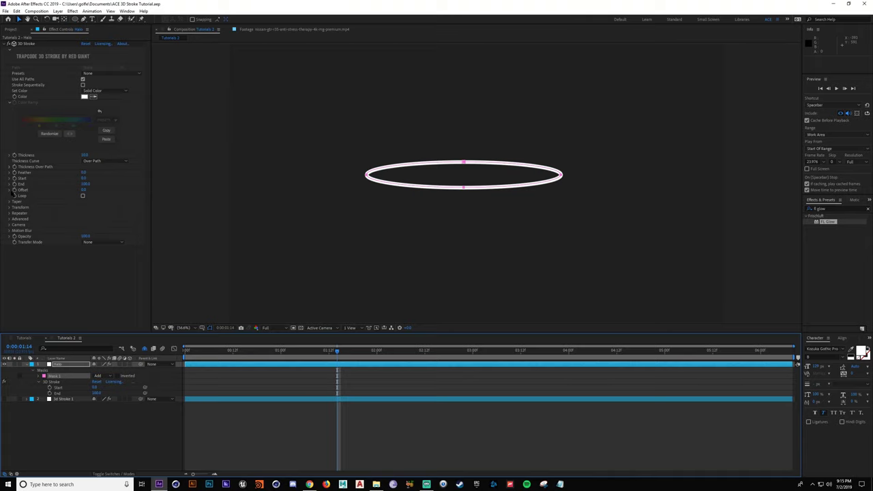
mouse_move(82, 186)
mouse_down()
mouse_move(46, 187)
mouse_move(114, 187)
mouse_up()
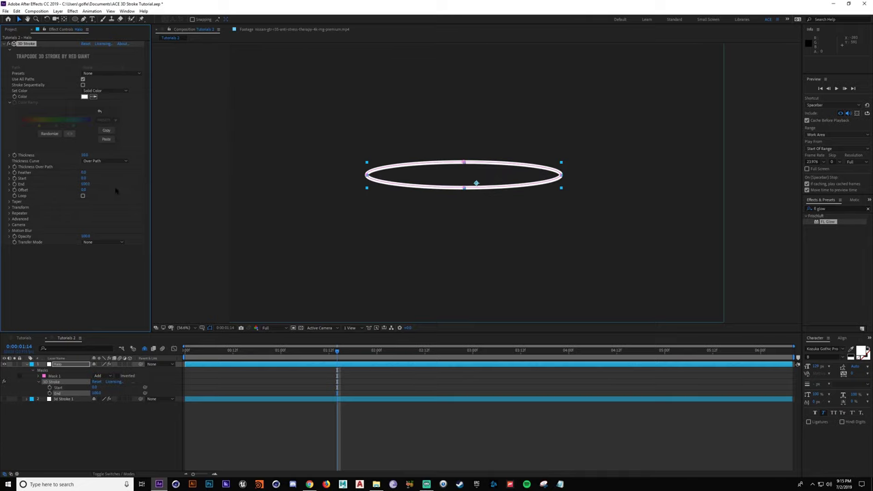
click(15, 184)
drag(337, 394, 398, 398)
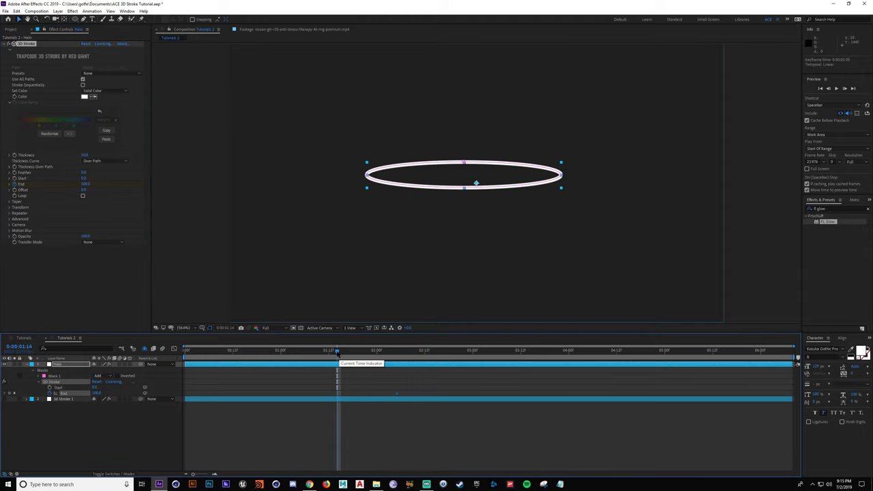
drag(338, 352, 173, 364)
click(86, 184)
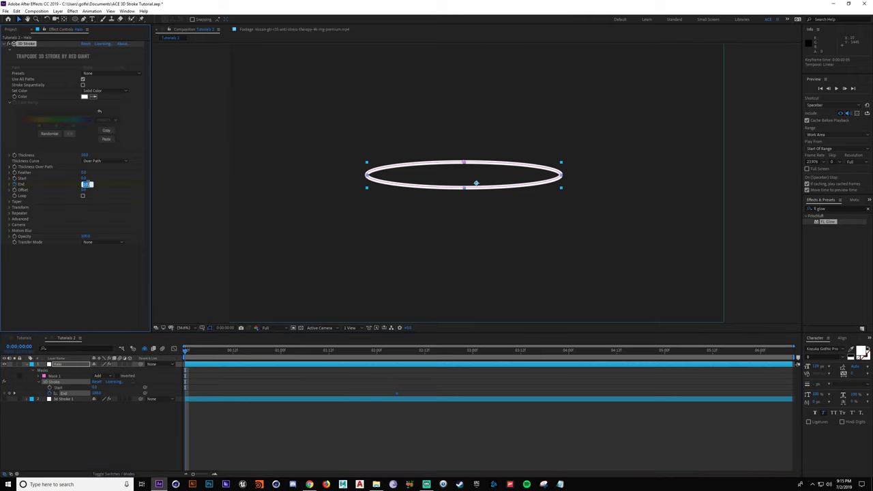
text(0)
key(Return)
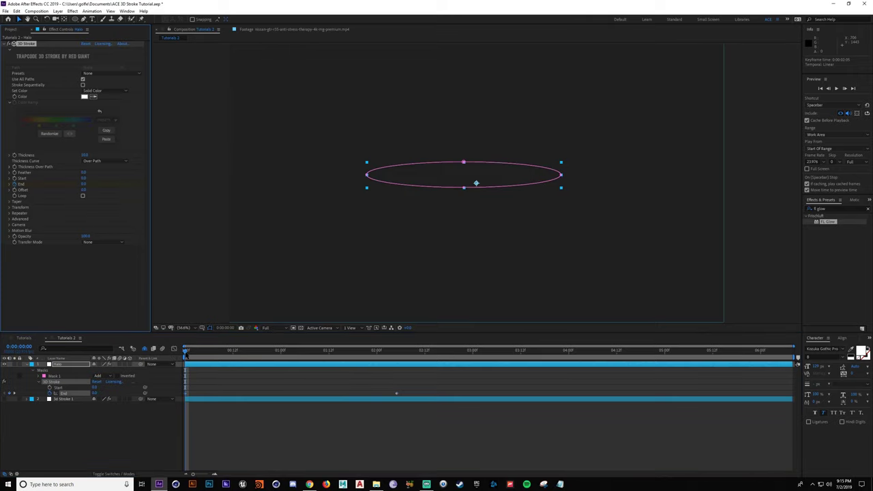
Step: Preview the ring drawing on and move the second End keyframe to 0:00:02:00
key(space)
key(space)
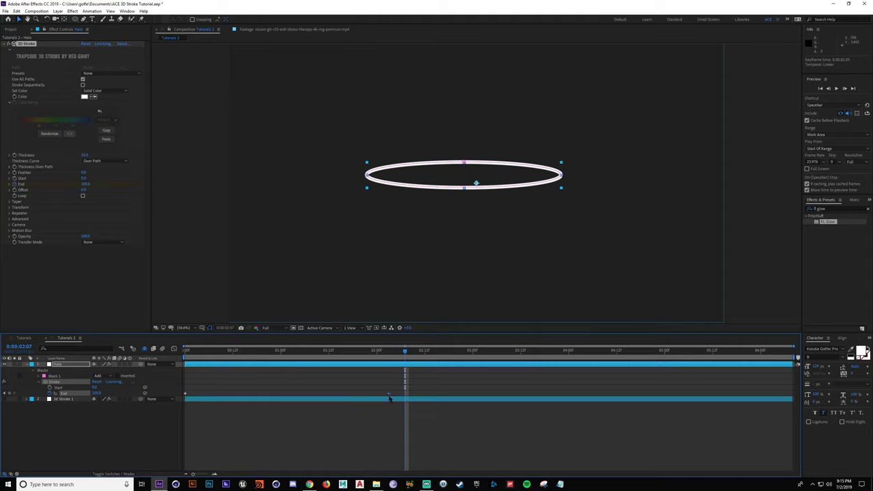
click(378, 353)
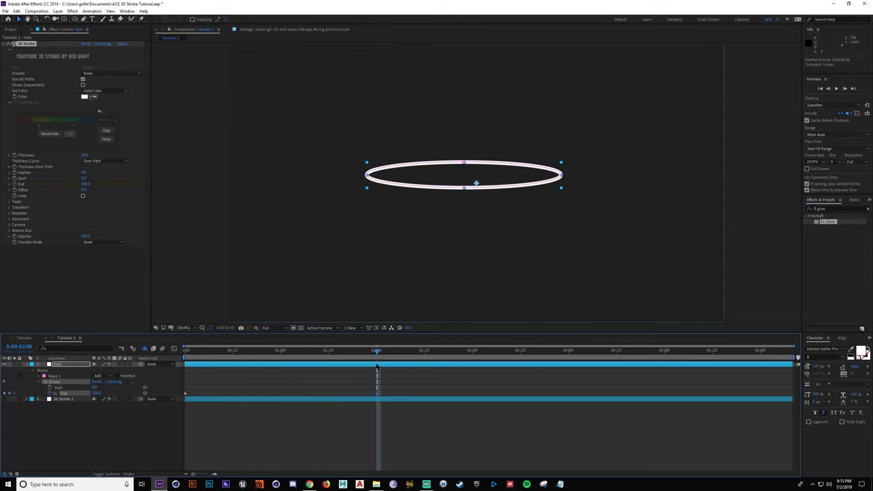
Step: Enable the Repeater of the Halo's 3D Stroke and set its Z Displace to 0
click(10, 213)
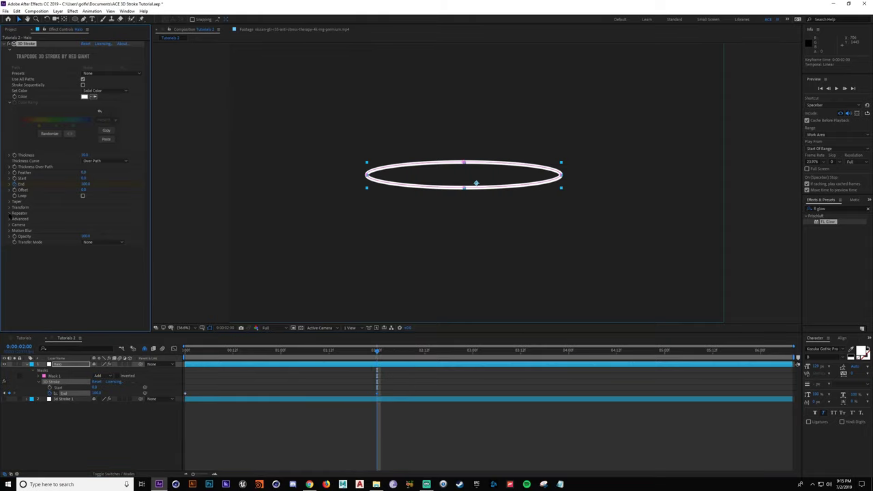
click(83, 220)
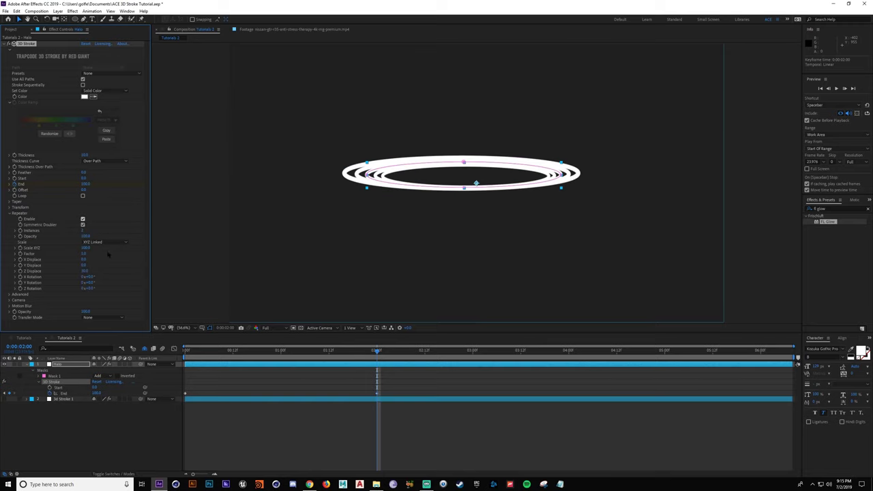
click(86, 271)
text(0)
key(Return)
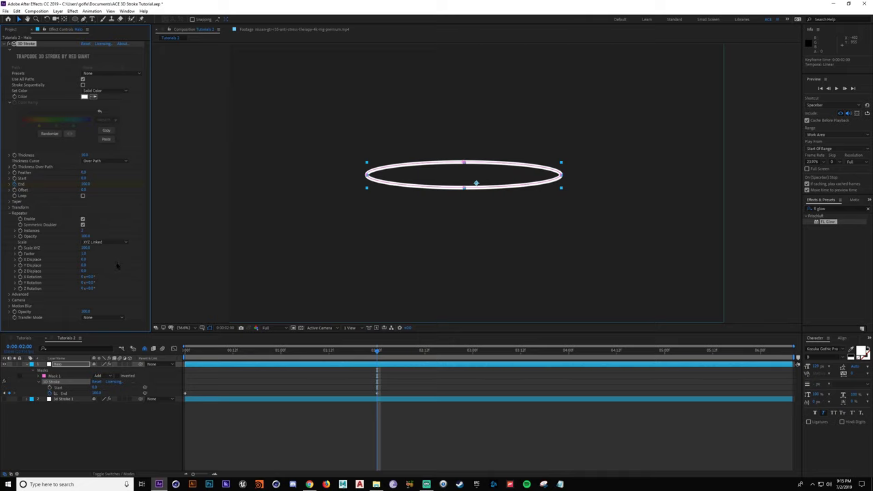
Step: Keyframe the Repeater's Y Displace from 0 at 0:00:02:00 to a larger value at 0:00:03:13, spreading the rings apart vertically
drag(83, 266, 90, 269)
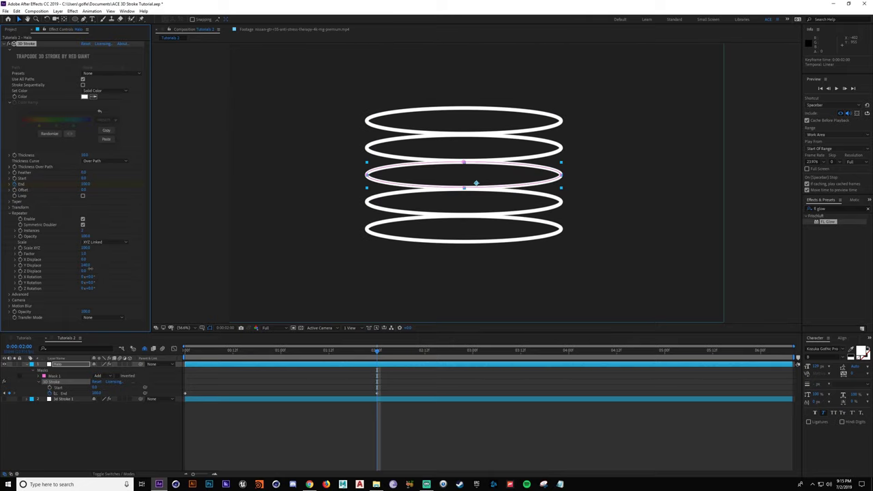
key(ctrl+z)
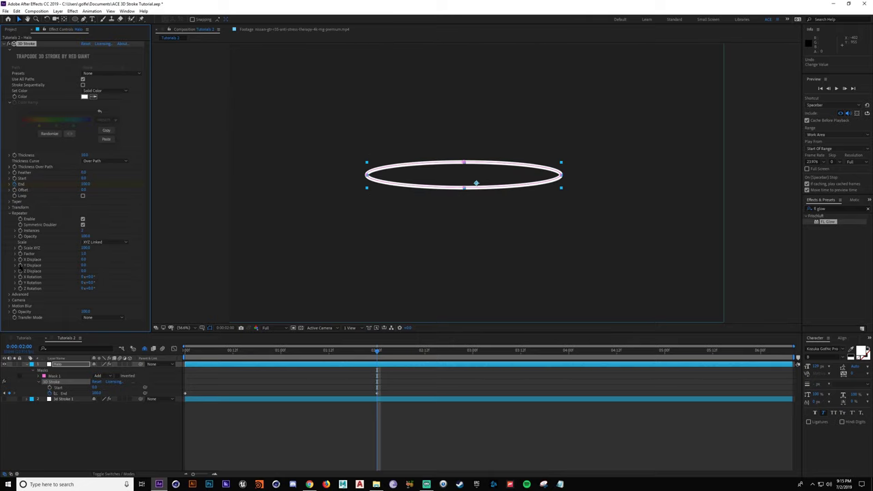
key(u)
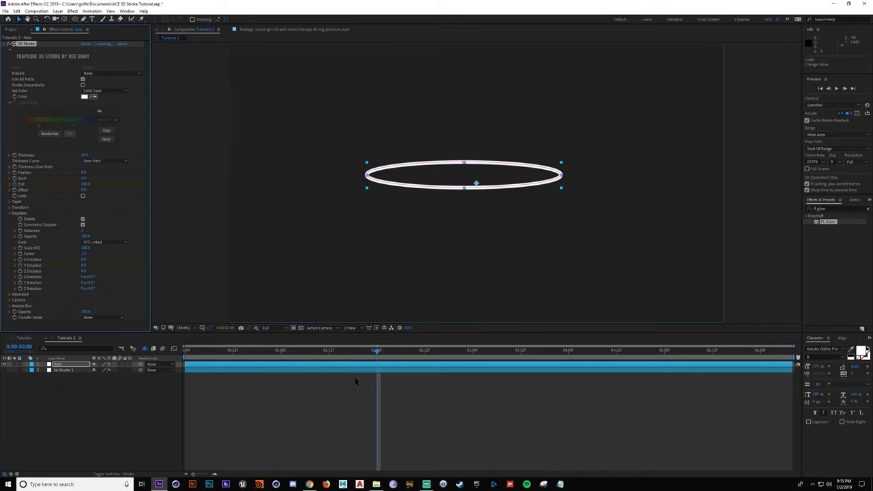
key(u)
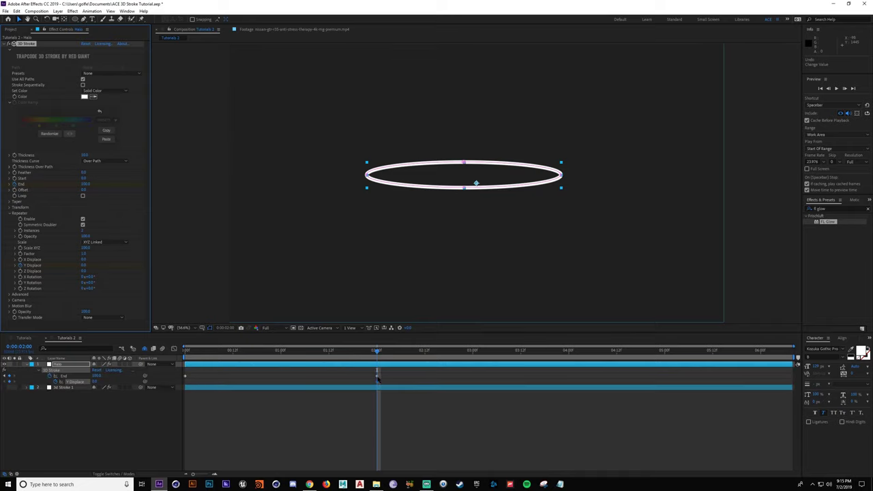
click(377, 376)
drag(379, 352, 525, 352)
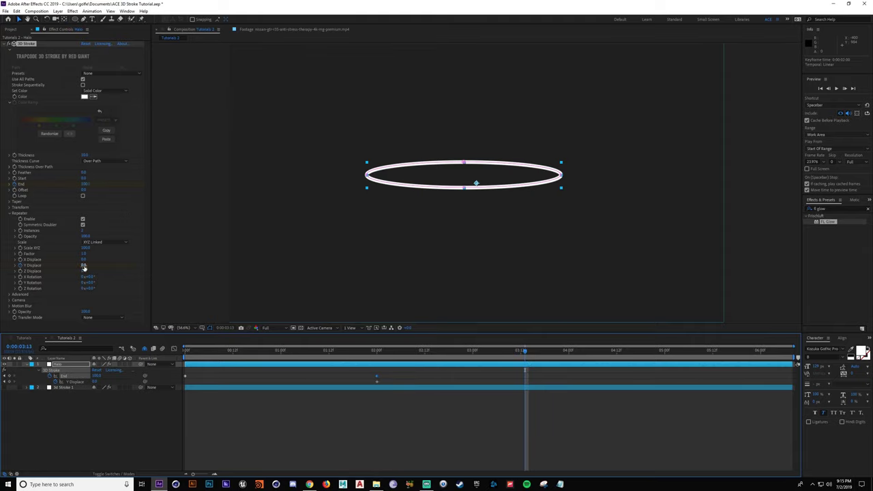
drag(83, 266, 91, 268)
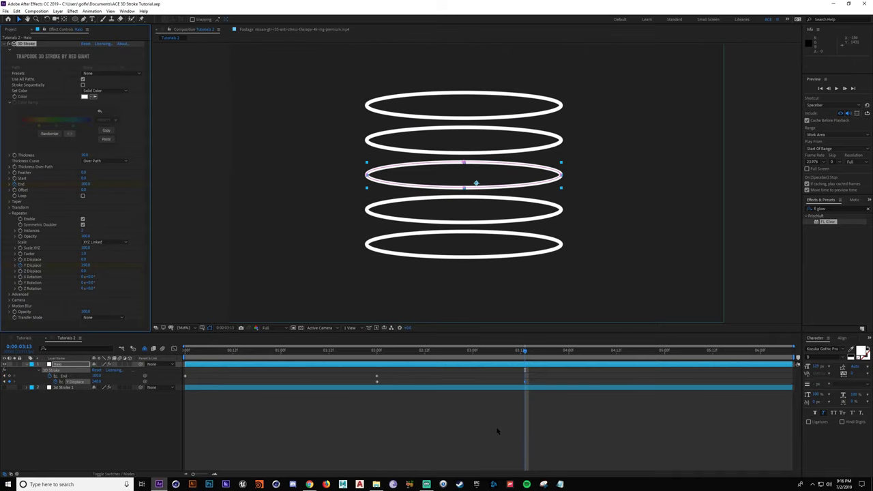
Step: Set the Halo stroke's Thickness to 5 and deselect the layer
click(85, 155)
text(5)
key(Return)
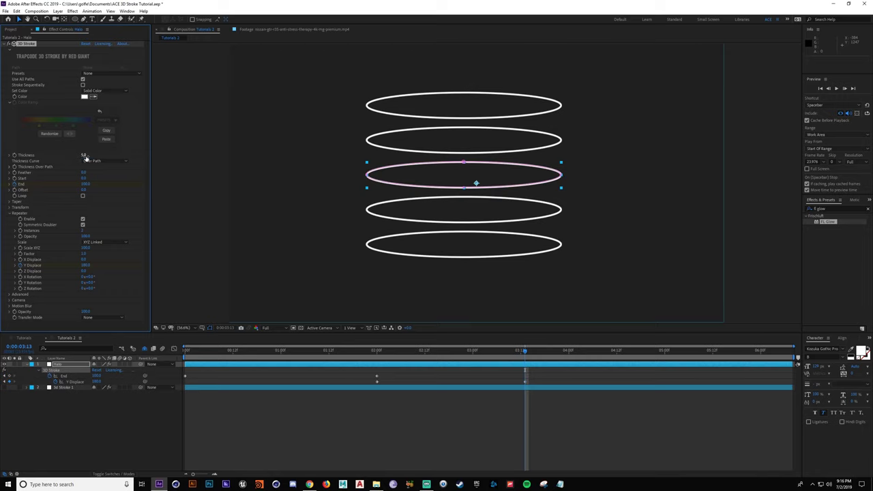
click(343, 403)
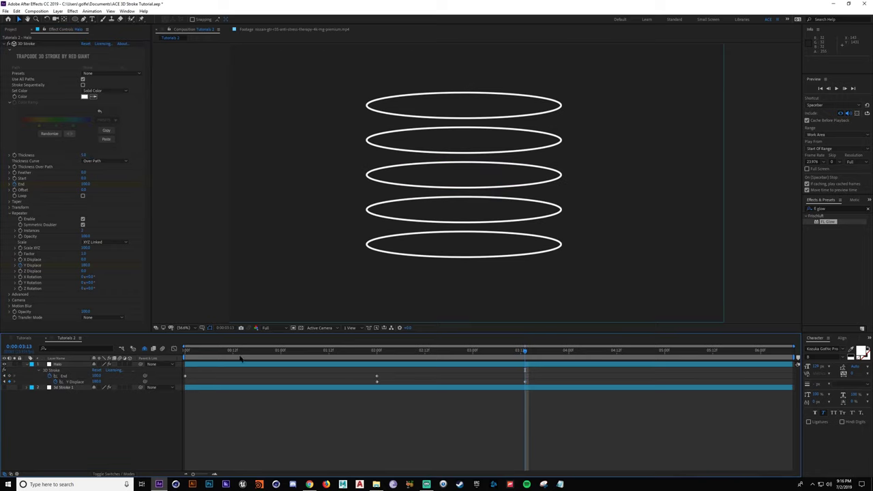
Step: Apply Easy Ease to all Halo keyframes and shape End's speed graph to peak early with a long slow-down
click(73, 364)
drag(558, 374, 155, 391)
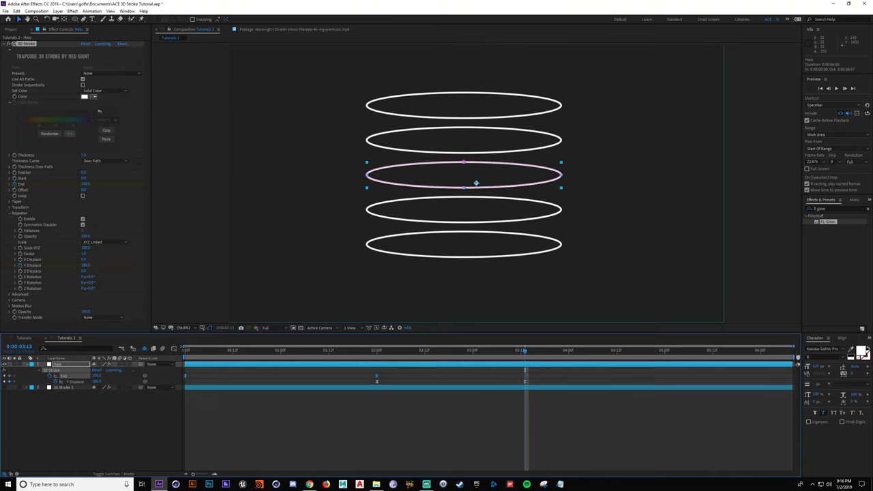
click(174, 348)
click(377, 451)
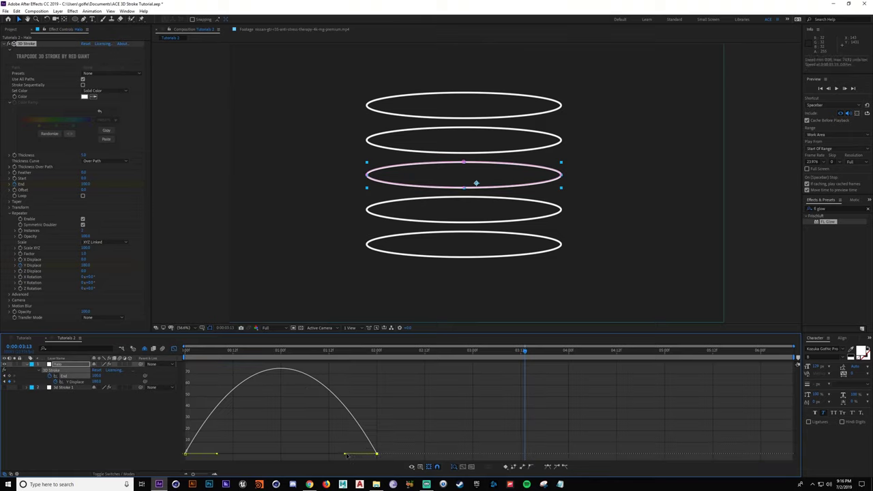
drag(346, 455, 195, 455)
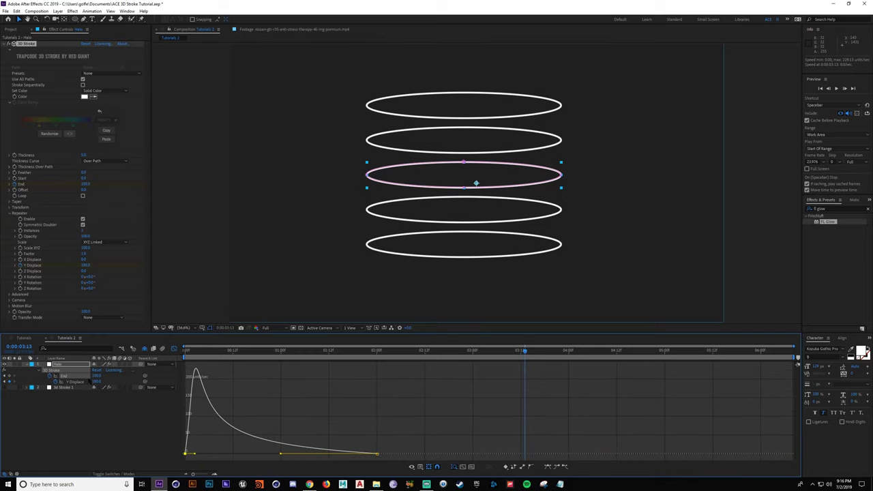
Step: Shape Y Displace's speed graph to peak right after its first keyframe and ease out slowly, and close the Graph Editor
click(79, 381)
click(524, 454)
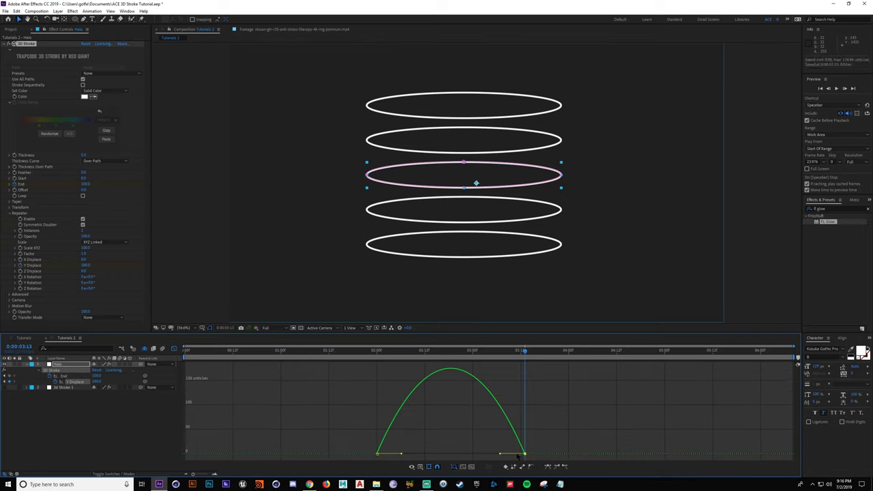
drag(501, 454, 384, 454)
key(shift+F3)
Step: Keyframe the Halo stroke's Start from 0 at 0:00:04:00 to 100 at 0:00:05:08 with eased keyframes
drag(526, 354, 601, 352)
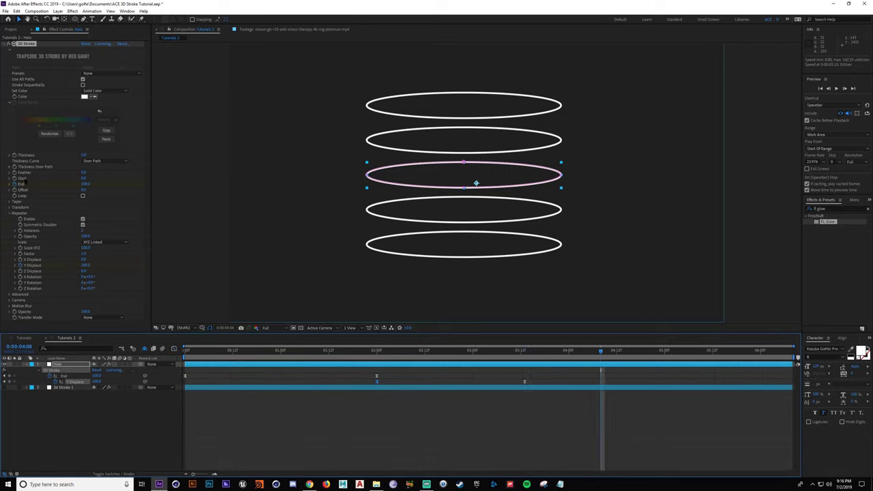
click(15, 179)
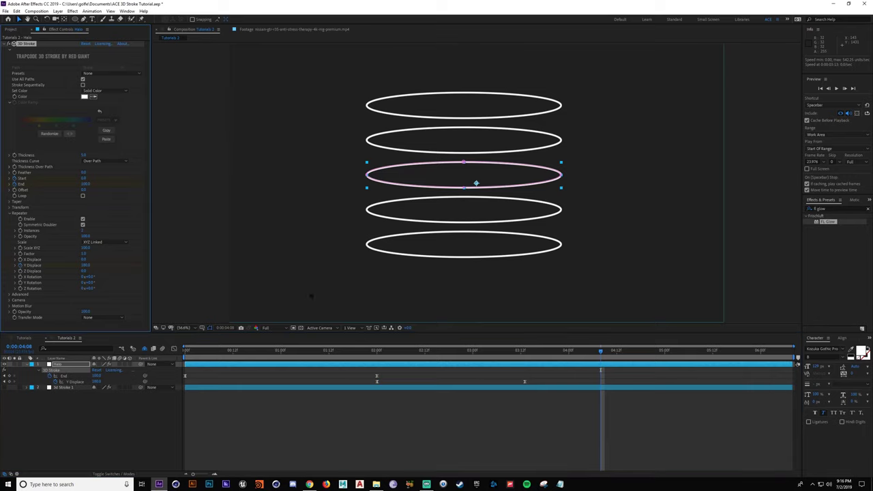
key(u)
key(u)
drag(601, 352, 679, 356)
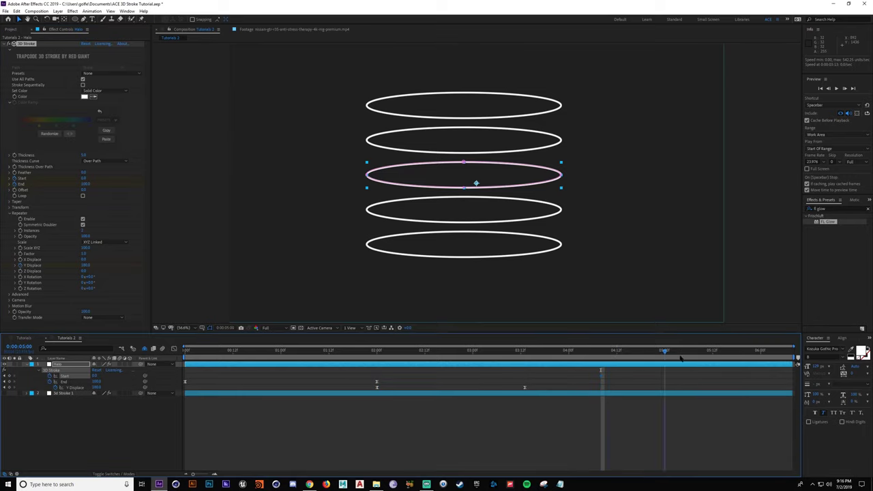
drag(602, 377, 567, 383)
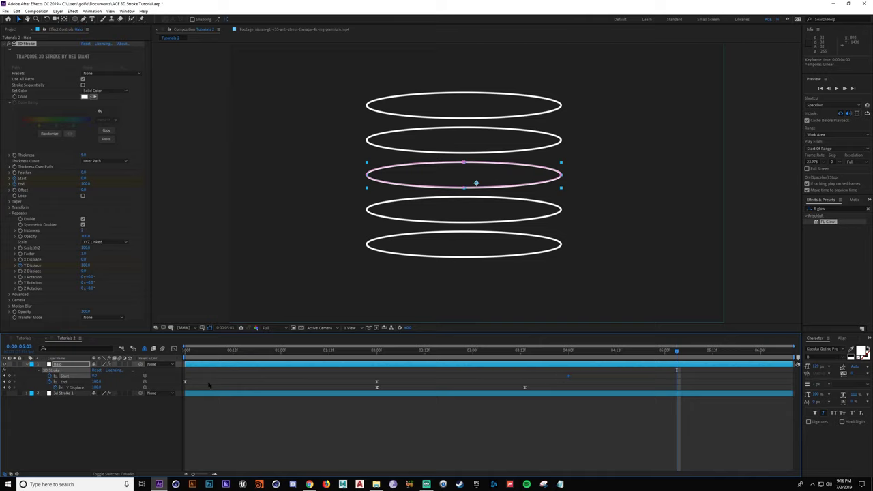
drag(95, 376, 231, 383)
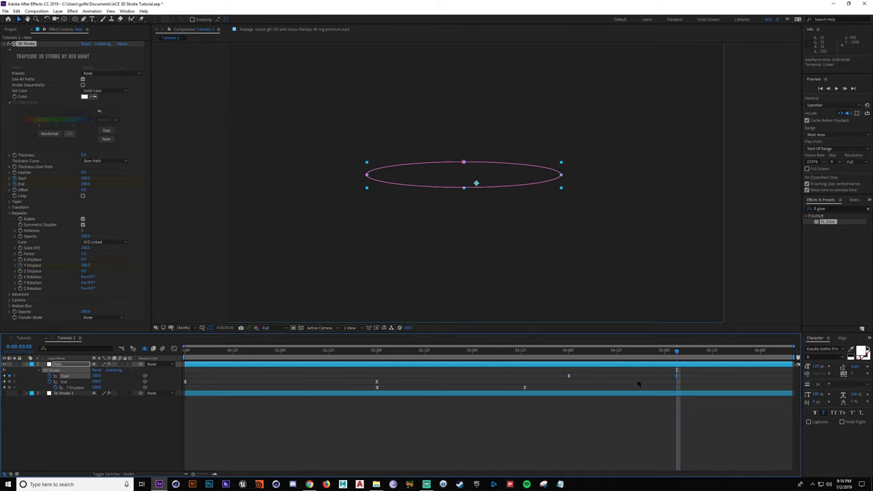
mouse_move(676, 378)
mouse_down()
mouse_move(711, 379)
mouse_move(697, 377)
mouse_up()
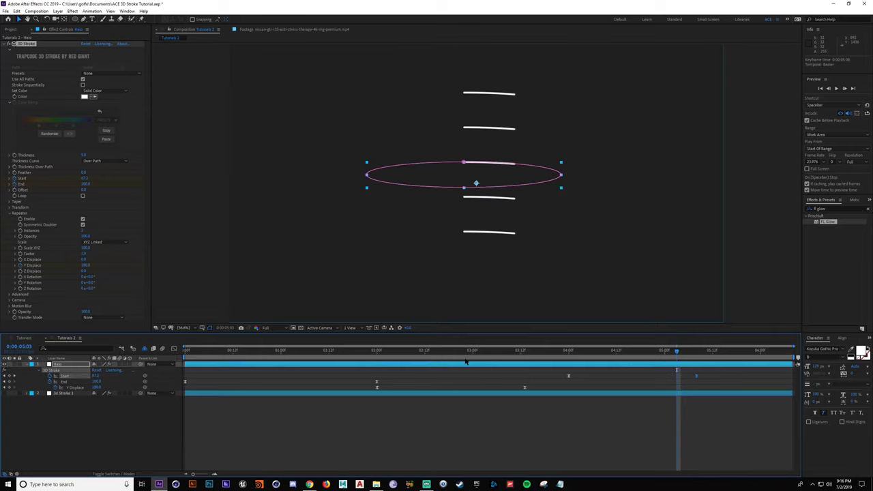
Step: Shape Start's speed graph to a sharp early peak with a long slow-down, and close the Graph Editor
key(shift+F3)
drag(591, 456, 576, 454)
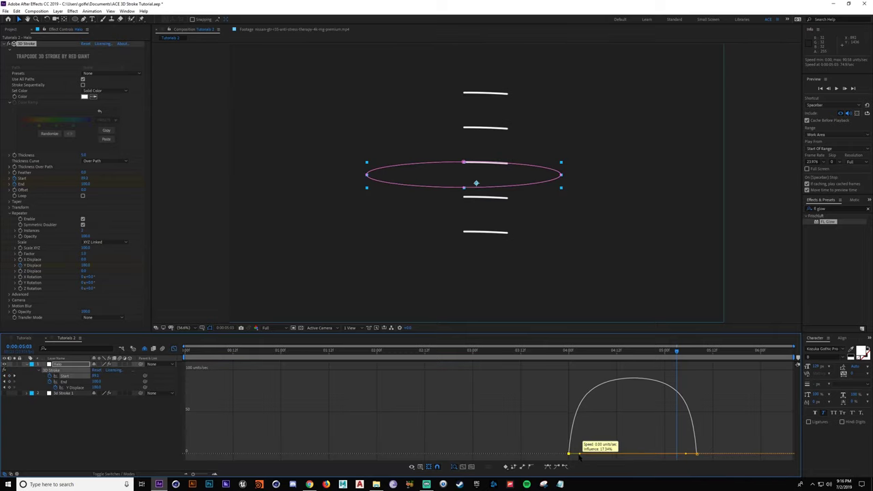
drag(686, 455, 544, 436)
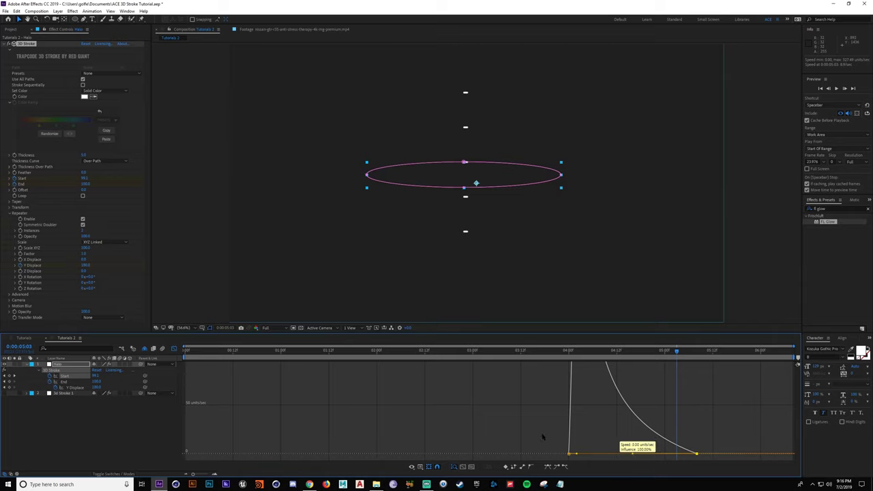
key(shift+F3)
Step: Preview the full halo animation, from the ring drawing on through spreading to its disappearance
click(367, 445)
key(space)
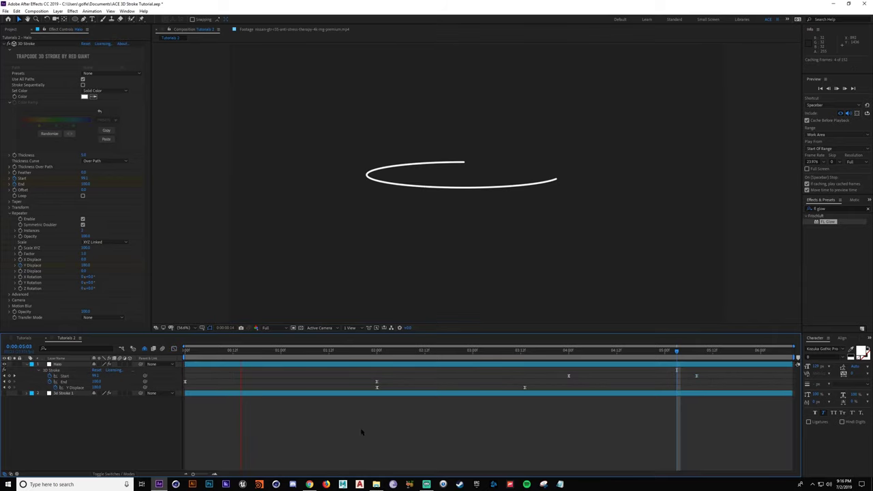
click(438, 352)
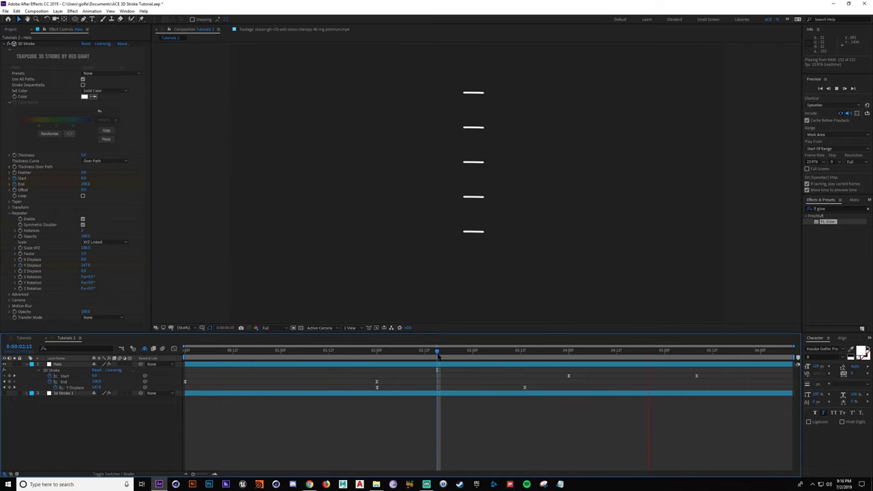
Step: Apply FL Glow to the Halo layer, raise its radius for a soft glow around the rings, and check it along the timeline
click(438, 353)
drag(439, 353, 413, 353)
click(427, 365)
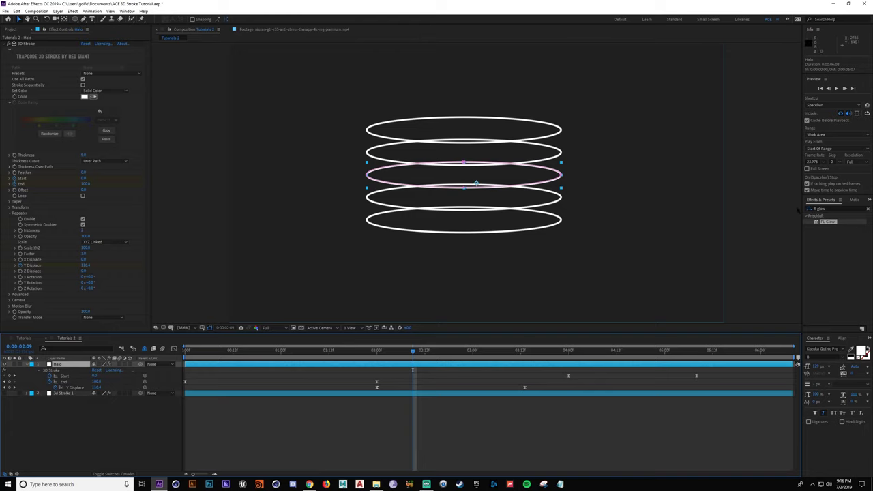
double_click(827, 222)
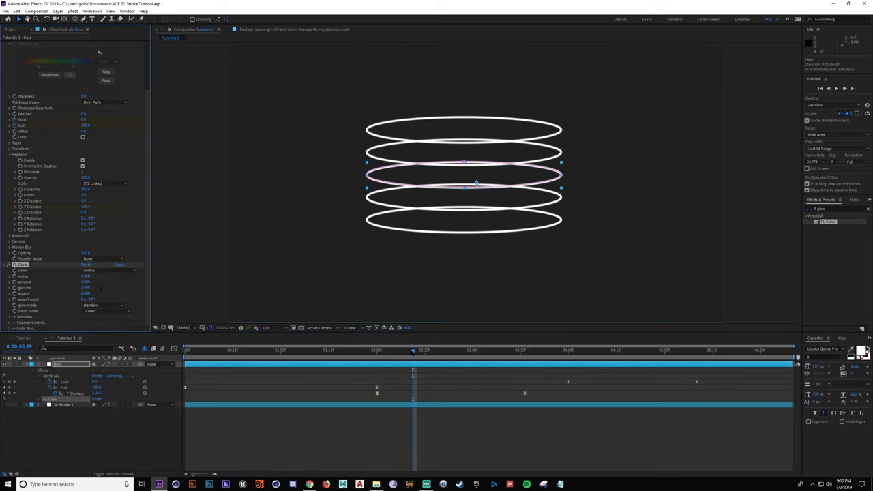
click(429, 352)
drag(83, 277, 93, 278)
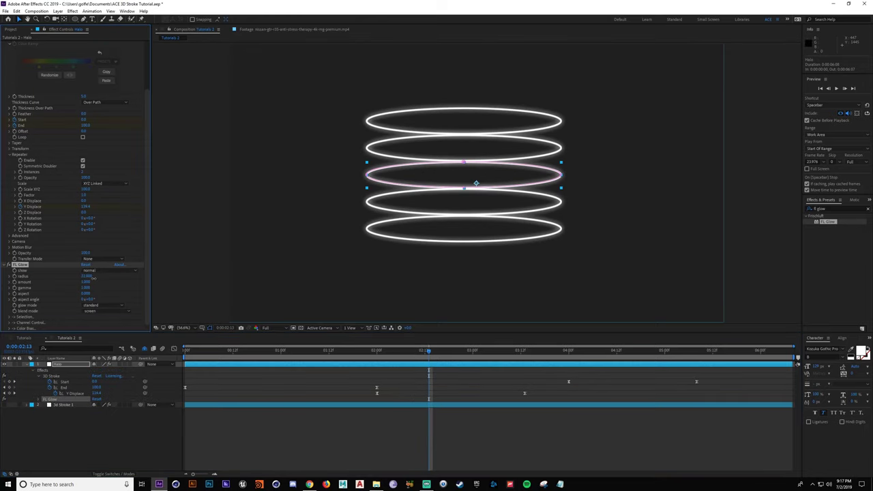
click(104, 311)
click(356, 354)
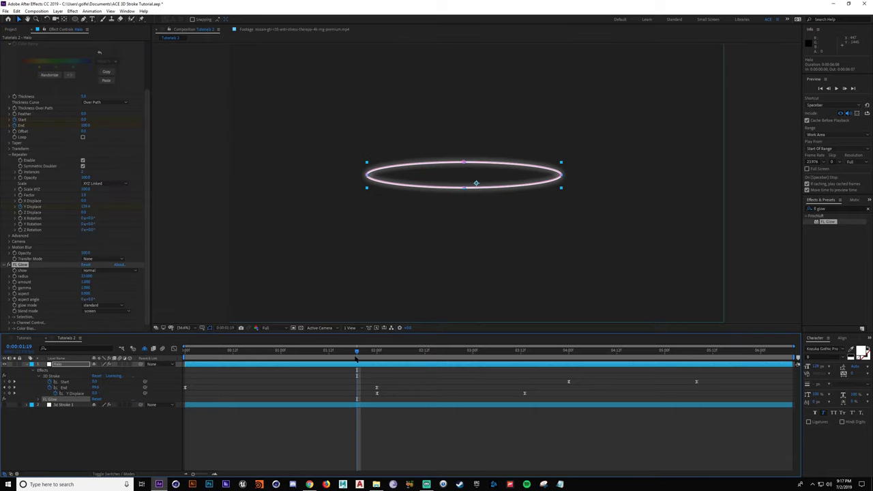
drag(374, 360, 437, 357)
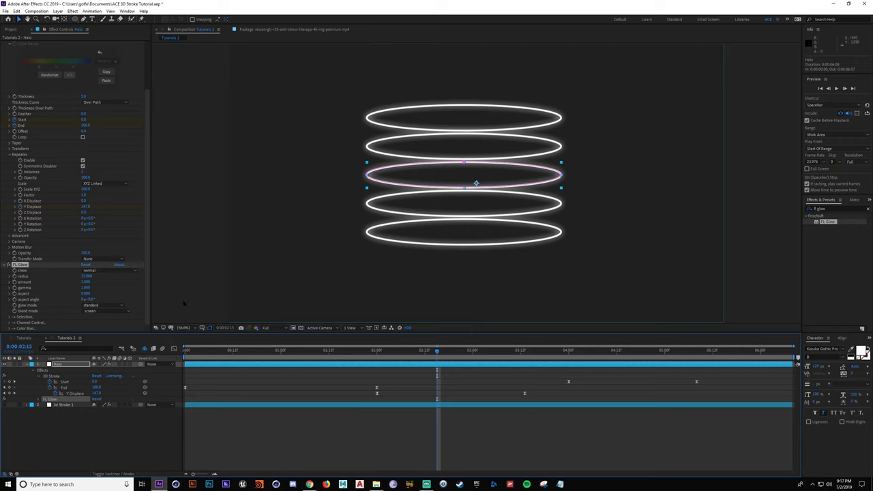
Step: Try coloring the Halo stroke with the rainbow ramp, using Over X and Over Path as the Set Color mode
scroll(102, 171, up, 3)
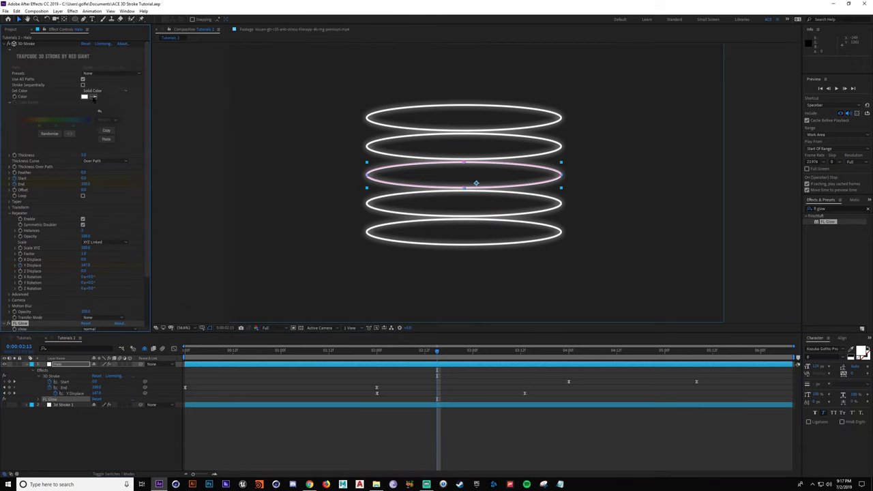
click(112, 91)
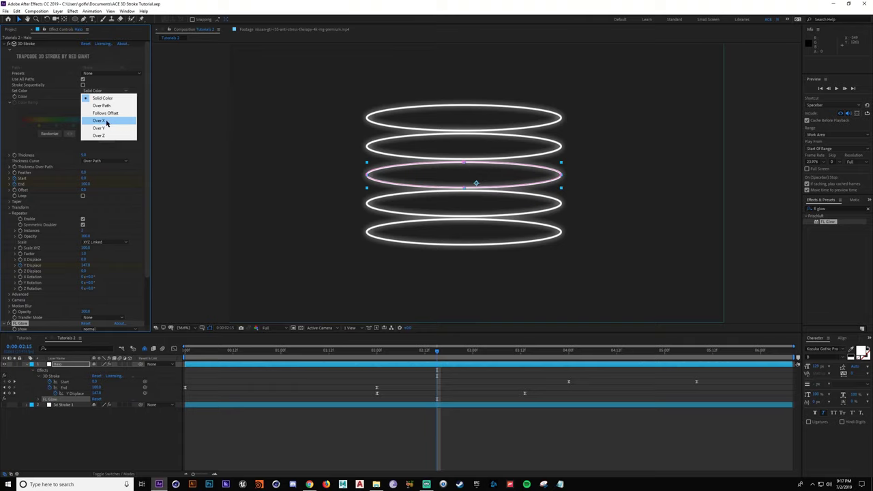
click(106, 120)
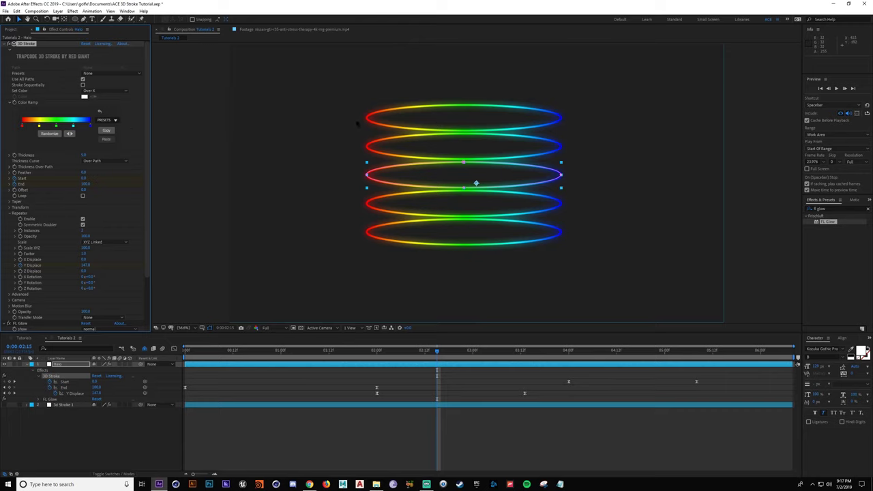
click(106, 91)
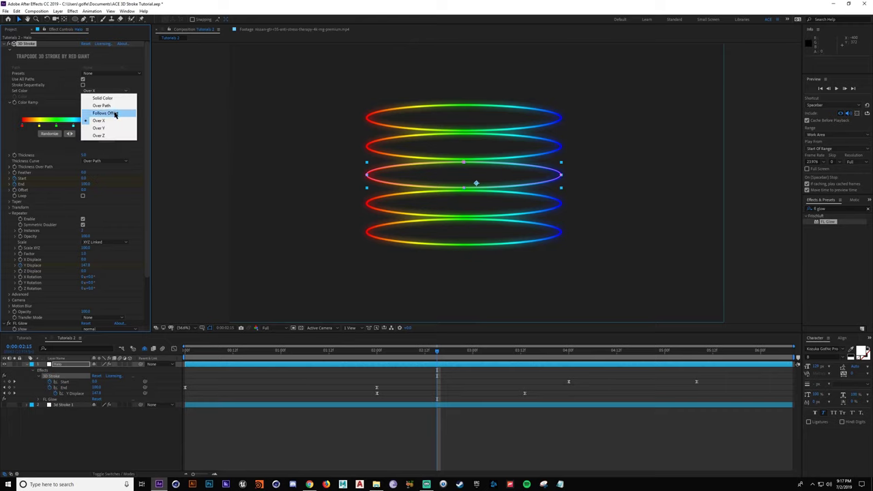
click(101, 106)
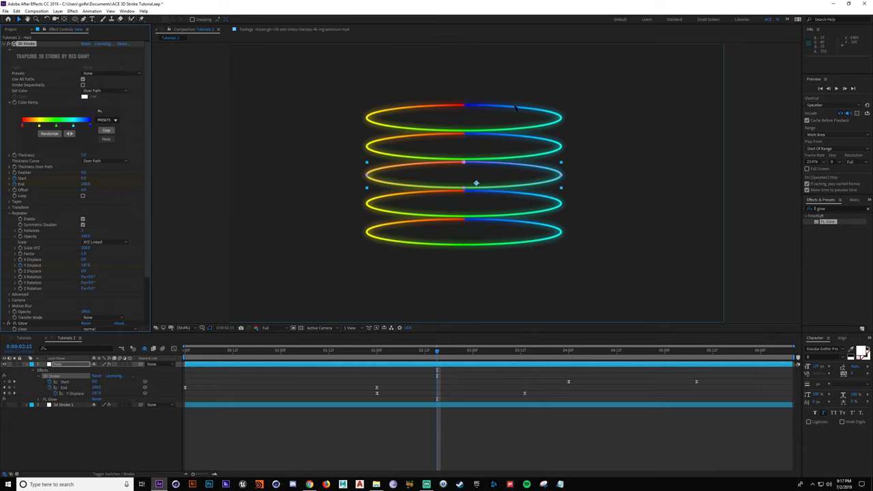
click(106, 120)
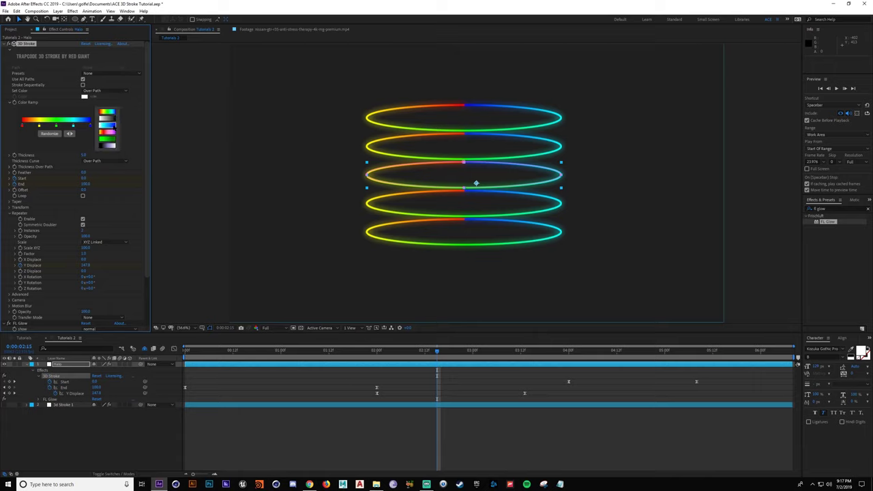
Step: Set the Halo stroke's Set Color to Over Y and check the colored rings at several points of the animation
click(105, 91)
click(111, 128)
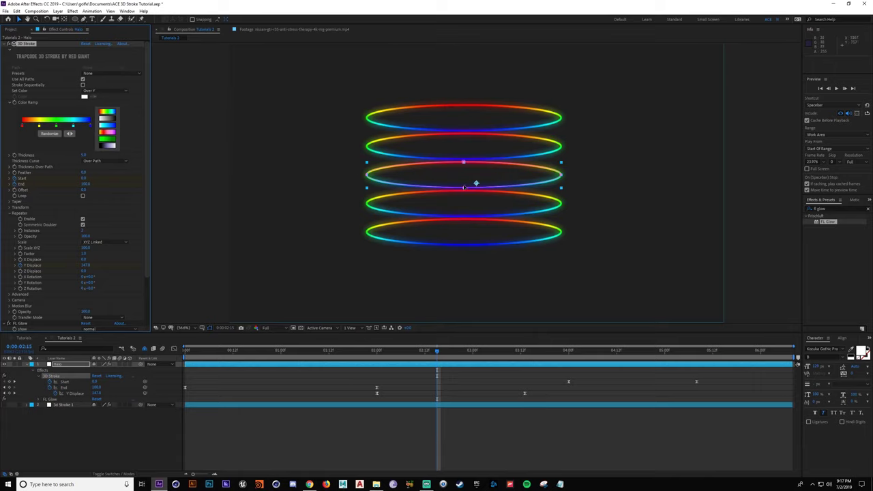
click(494, 440)
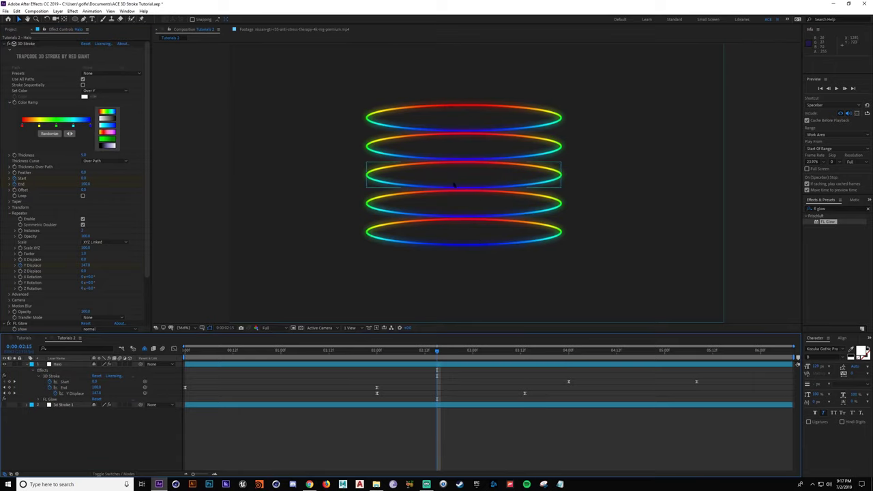
drag(435, 350, 225, 347)
click(437, 350)
click(572, 351)
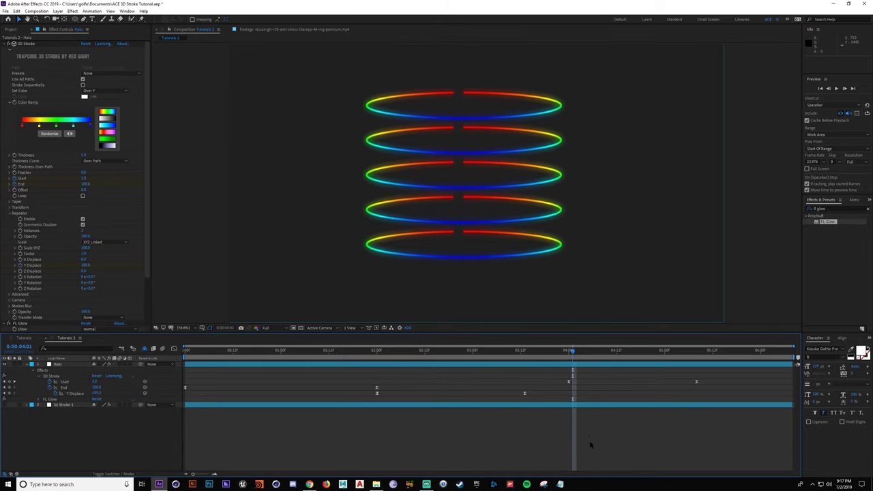
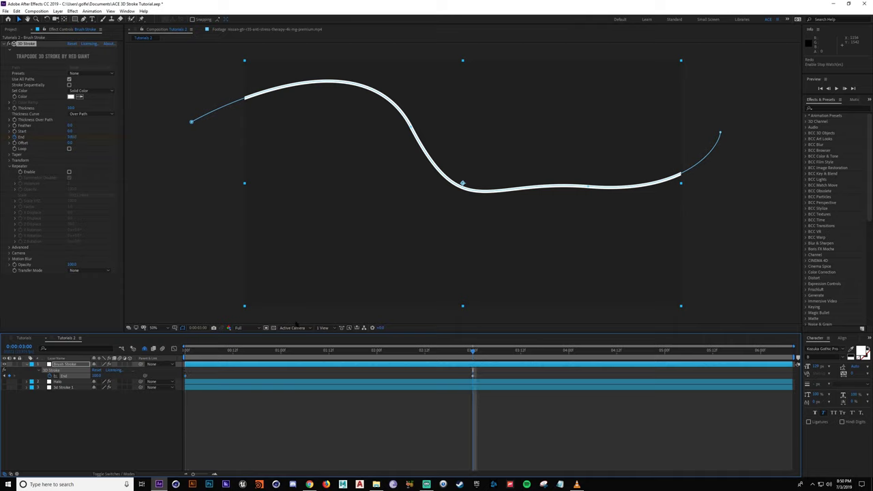
Step: Keyframe the Brush Stroke's Start from 0 at 0:00:03:00 to 100 at about 0:00:04:11, and shift the 0:00:03:00 Start and End keyframes slightly earlier
click(14, 132)
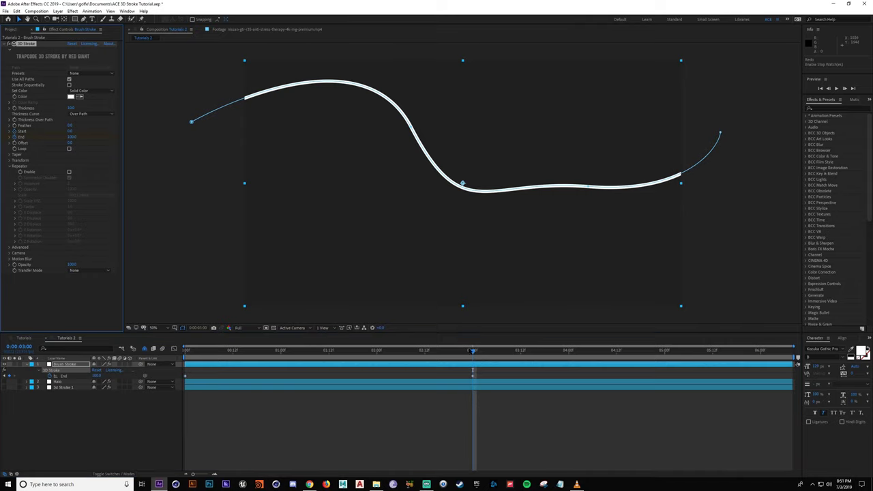
drag(473, 351, 577, 352)
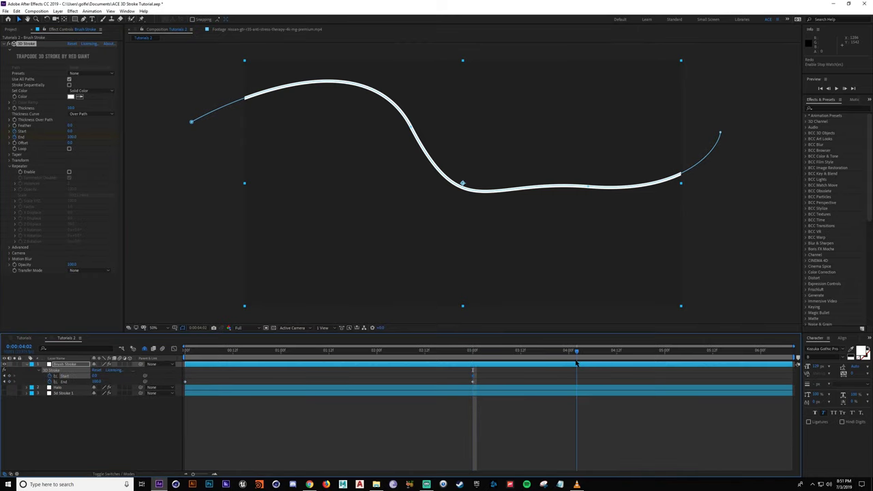
drag(73, 133, 254, 138)
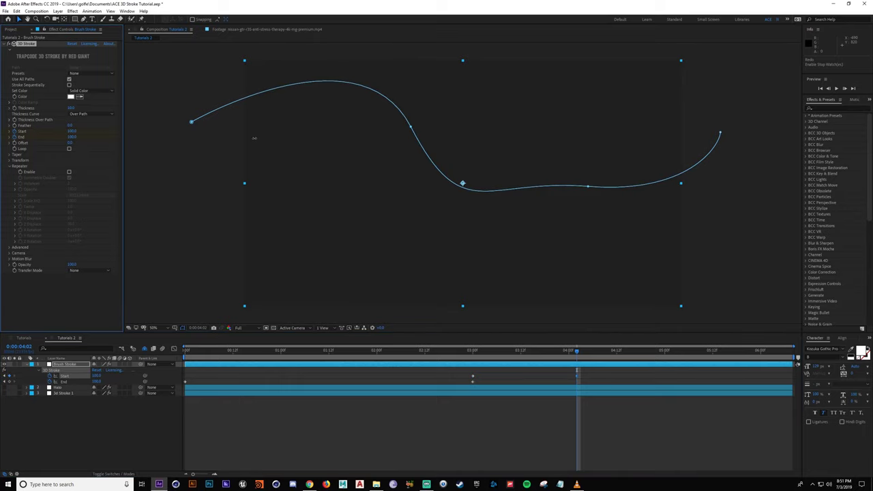
drag(578, 377, 612, 376)
mouse_move(576, 352)
mouse_down()
mouse_move(503, 361)
mouse_move(159, 336)
mouse_up()
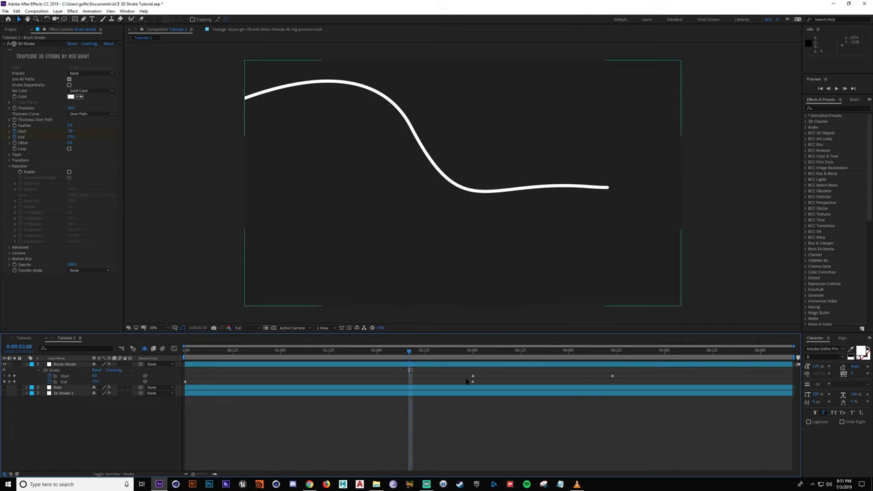
mouse_move(468, 373)
mouse_down()
mouse_move(478, 385)
mouse_move(458, 383)
mouse_up()
click(432, 404)
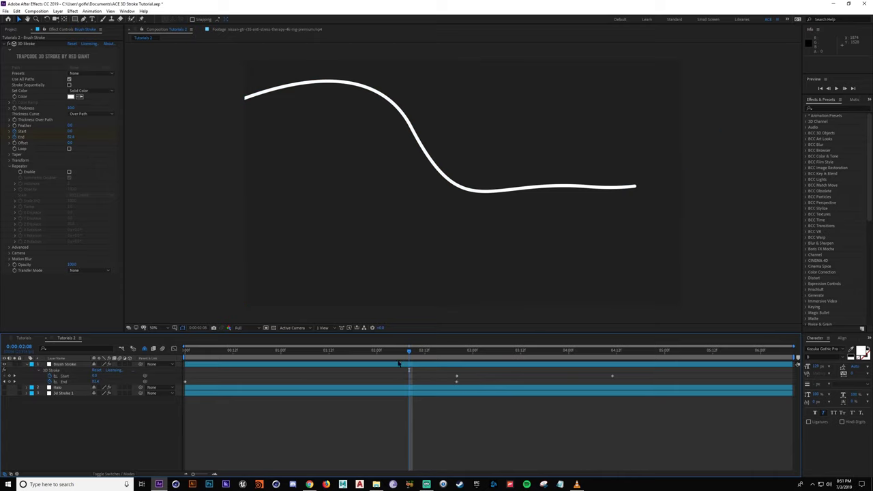
Step: Hide the mask path in the viewer and apply the S_AutoPaint effect to the Brush Stroke layer
click(399, 364)
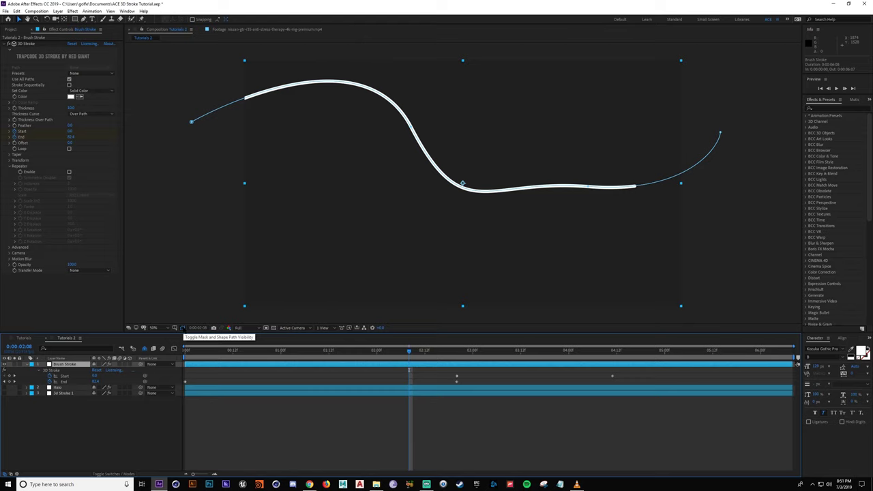
click(183, 328)
drag(831, 96, 827, 198)
click(832, 210)
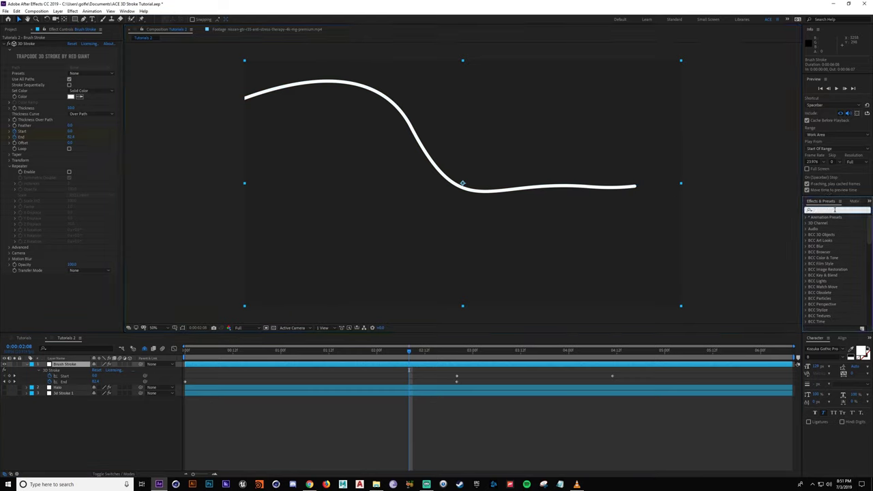
text(s)
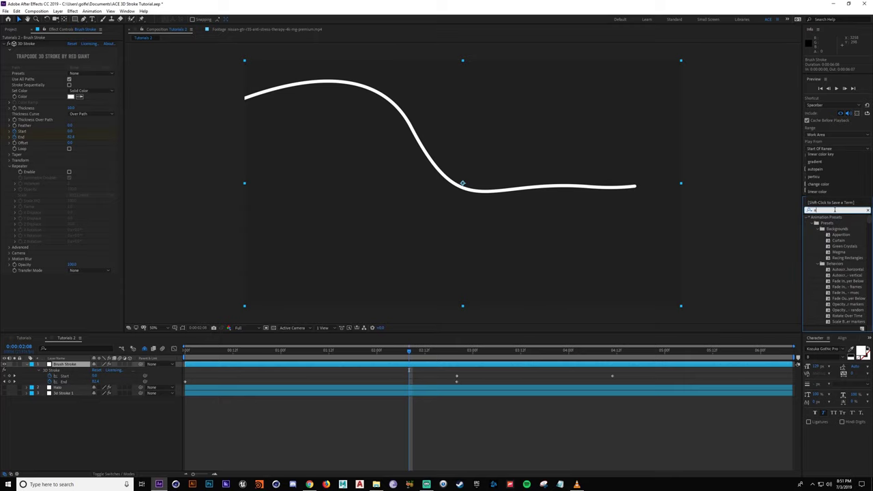
text(_auto)
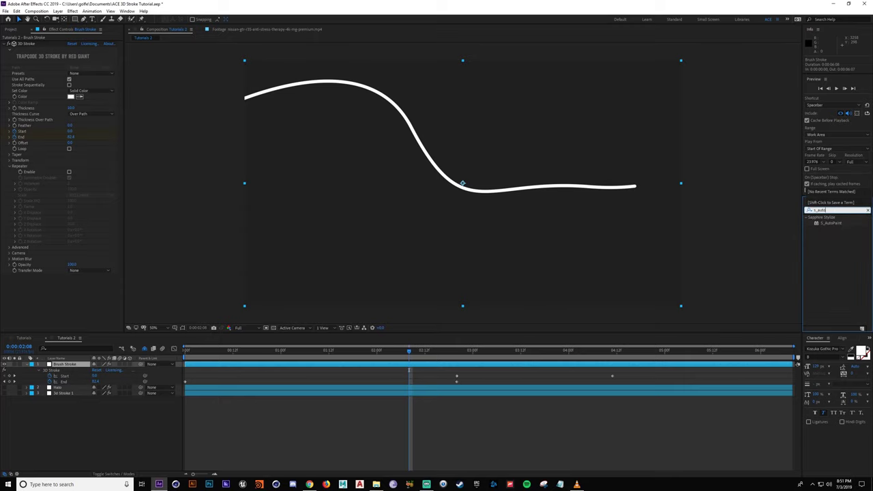
click(839, 223)
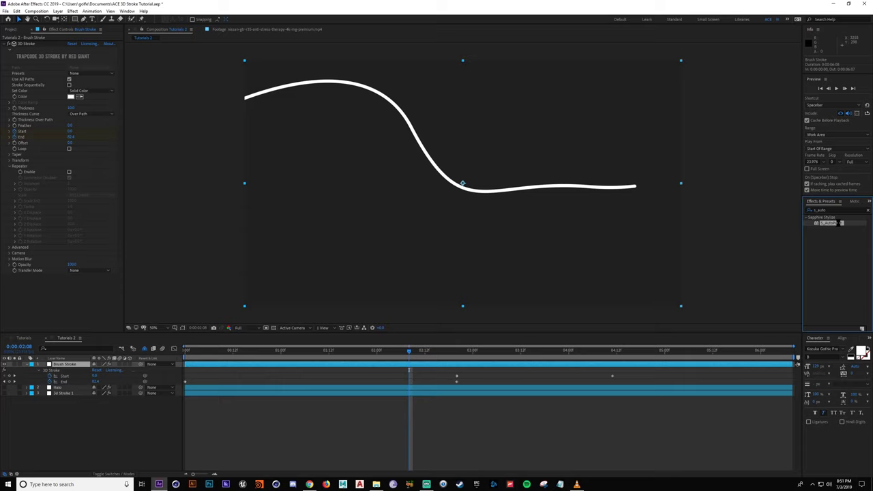
Step: Preview the auto-painted stroke animation, park at 0:00:02:13 and extend the work area to the full composition
mouse_move(438, 366)
mouse_down()
mouse_move(389, 356)
mouse_move(186, 356)
mouse_up()
click(245, 382)
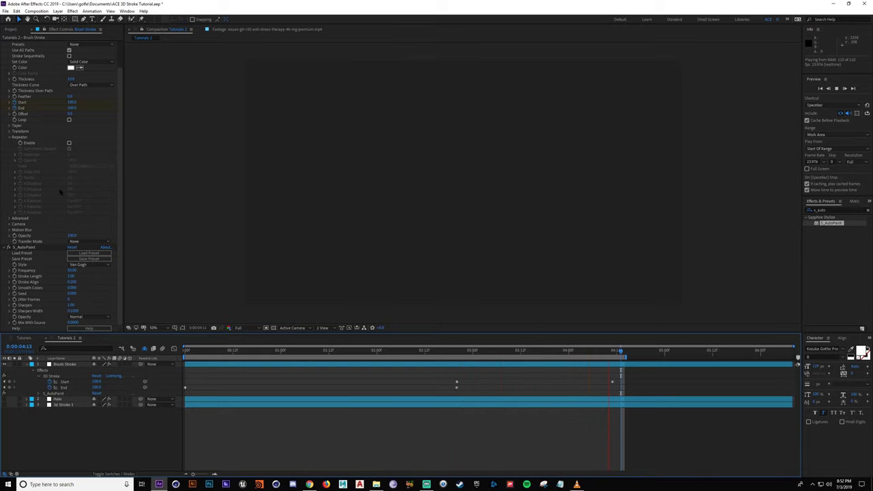
key(space)
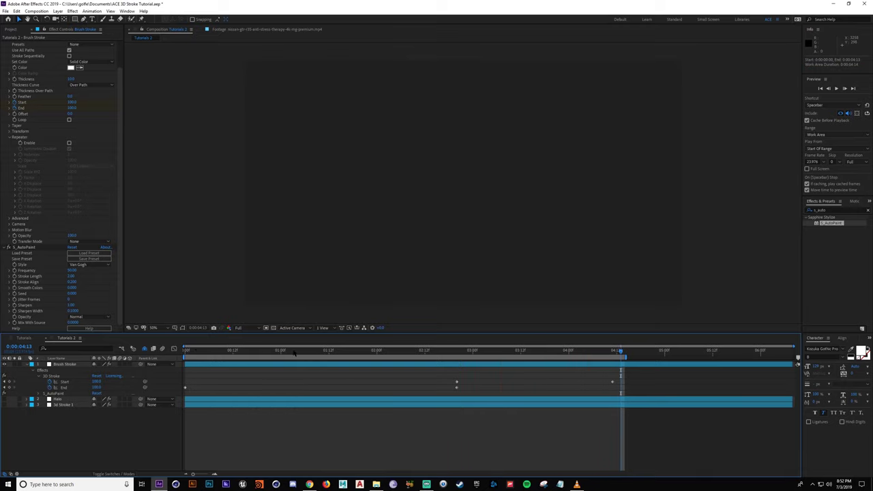
drag(295, 353, 430, 351)
double_click(417, 358)
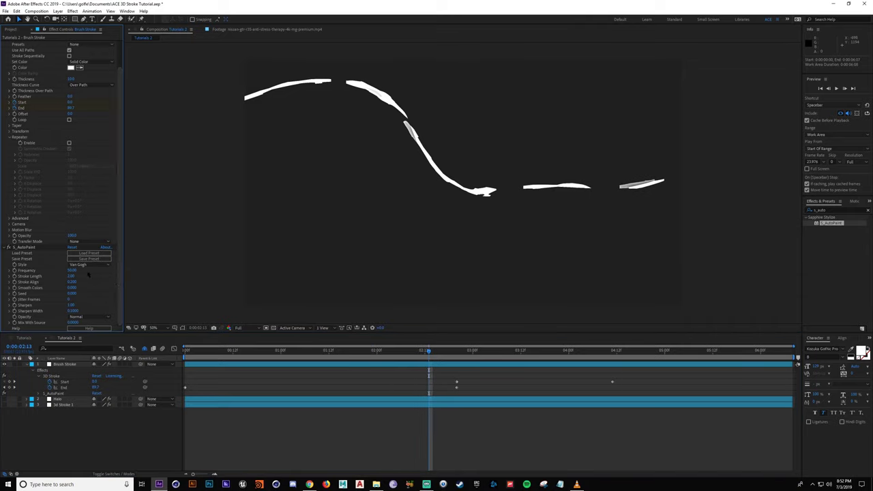
Step: Raise S_AutoPaint's Frequency to about 122 for finer brush marks, and undo the last extra value change
click(367, 73)
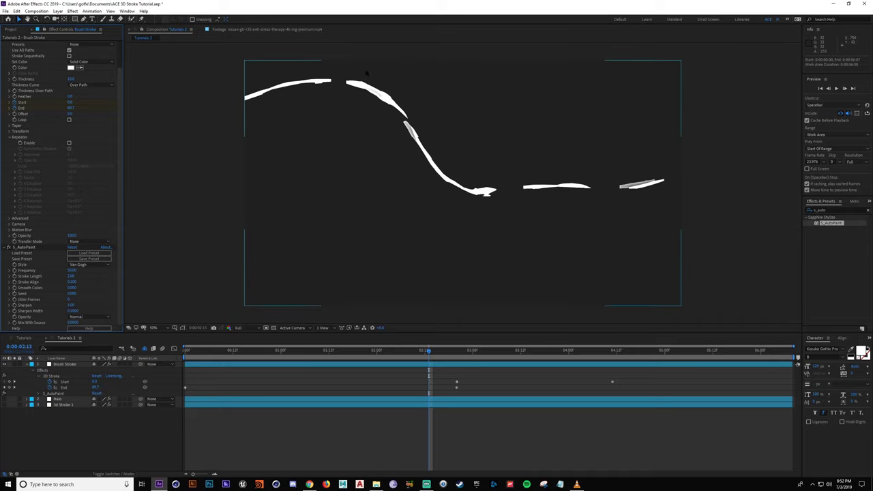
drag(72, 270, 102, 270)
key(ctrl+z)
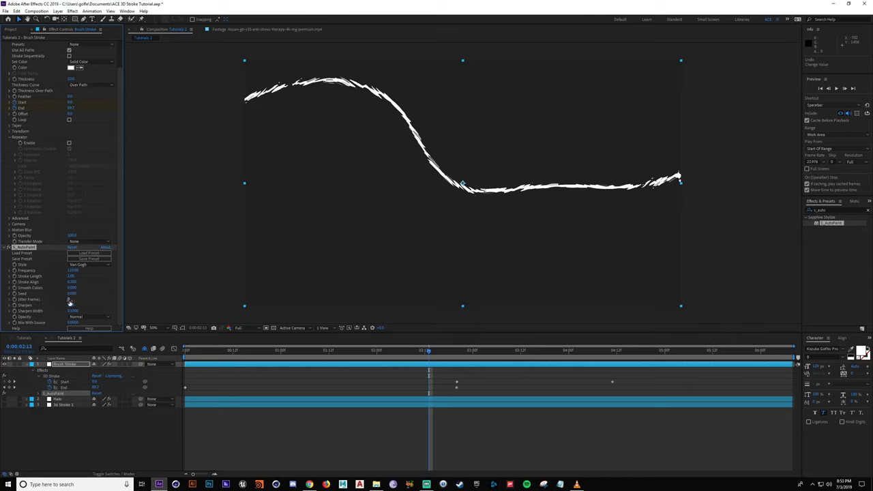
Step: End the work area at 0:00:04:11 and preview the finer brush stroke drawing on and off
drag(612, 352, 614, 354)
key(n)
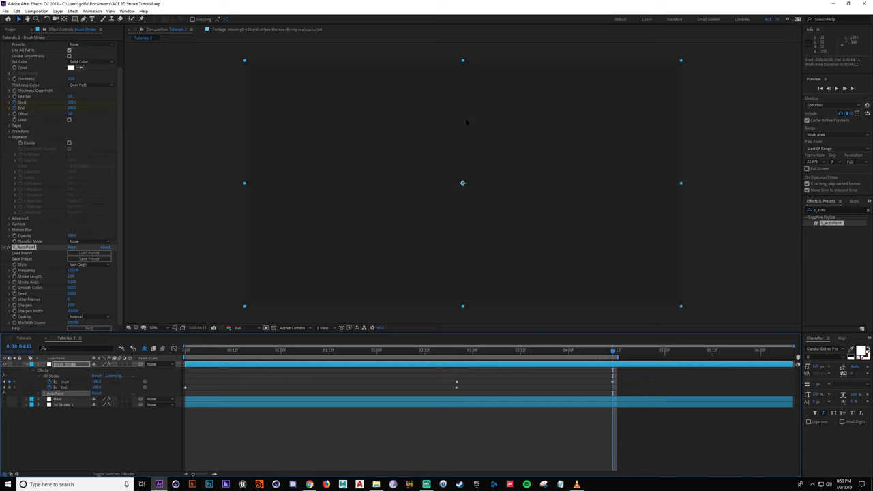
key(space)
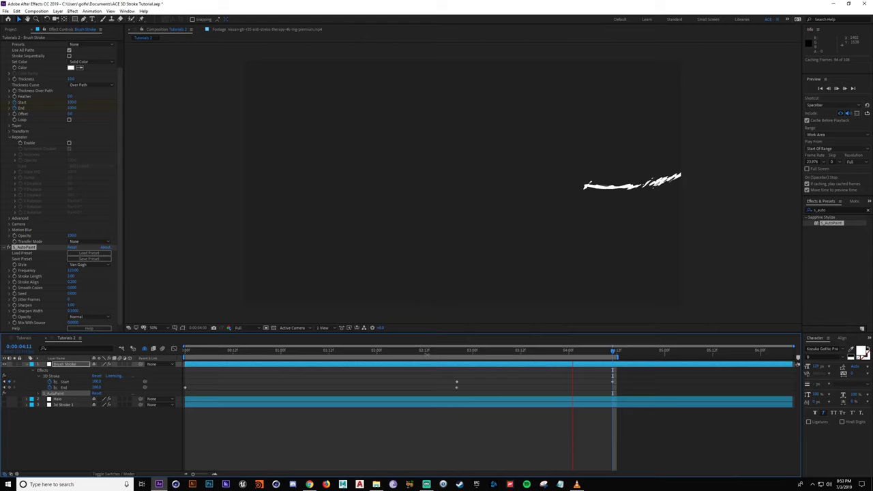
click(351, 351)
key(space)
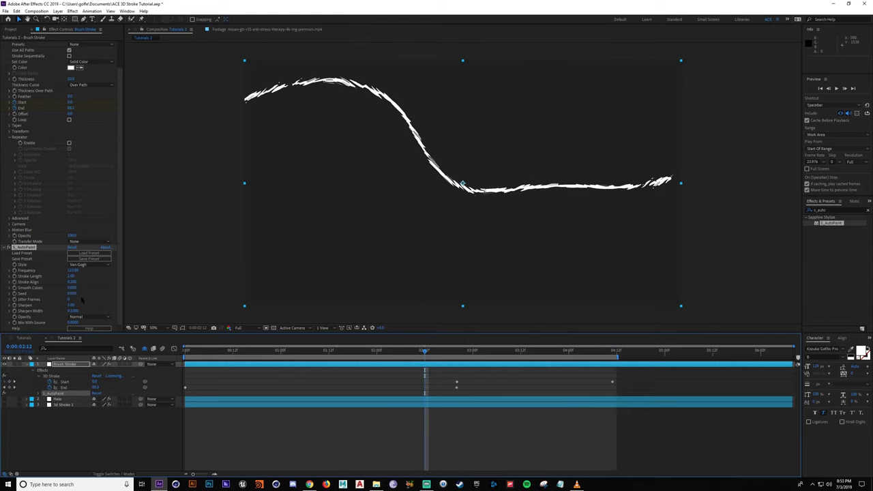
Step: Set S_AutoPaint's Jitter Frames to 1 and preview the jittering brush stroke
click(69, 299)
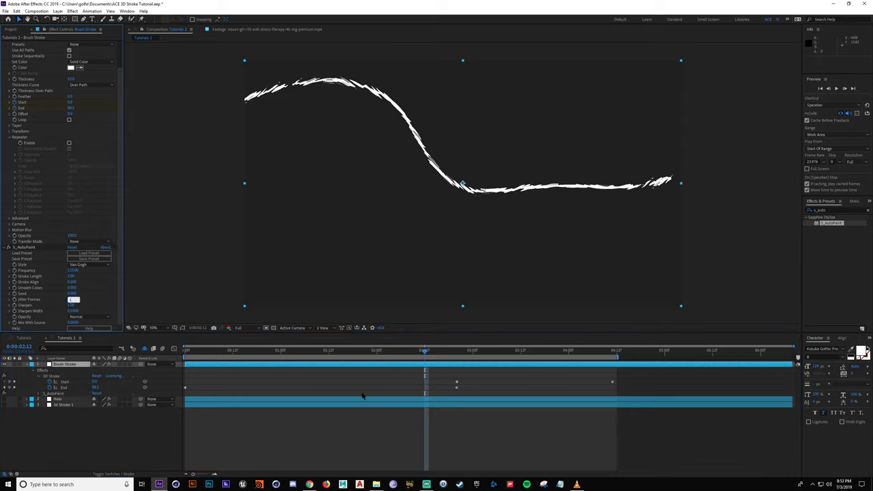
click(383, 382)
drag(425, 352, 289, 351)
key(space)
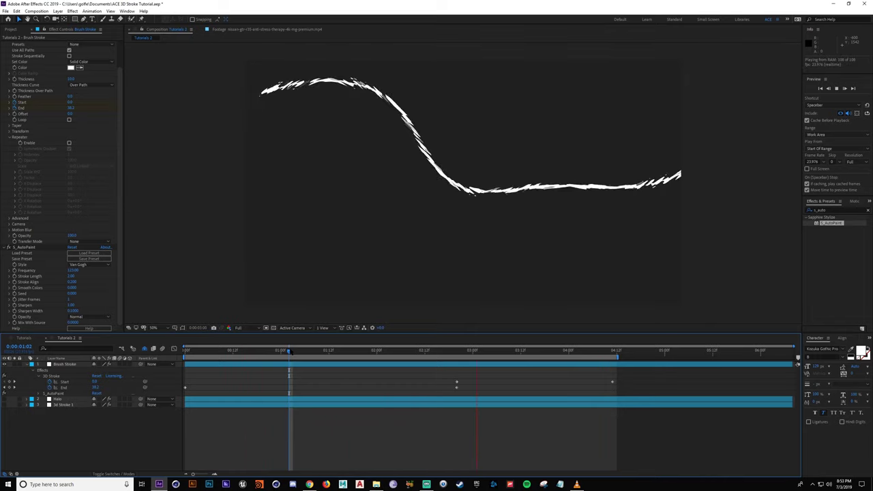
Step: Stop the preview and try a higher Smooth Colors value in S_AutoPaint on the brush stroke
key(space)
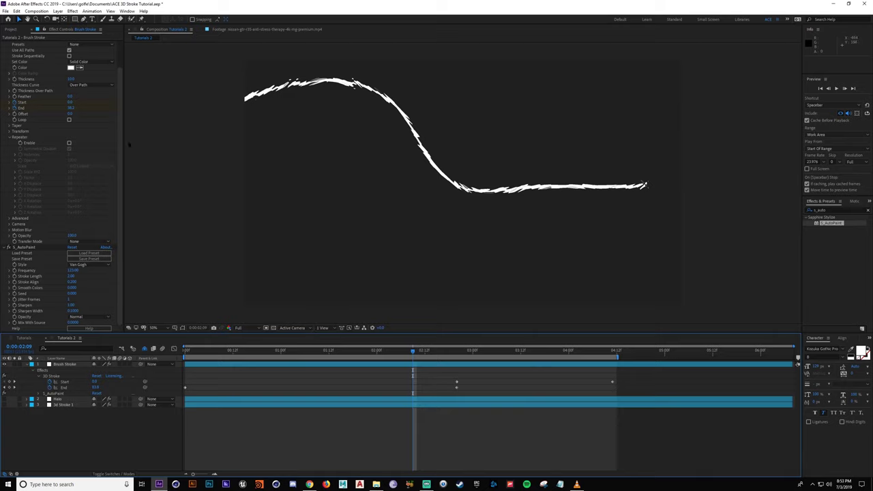
scroll(106, 61, up, 2)
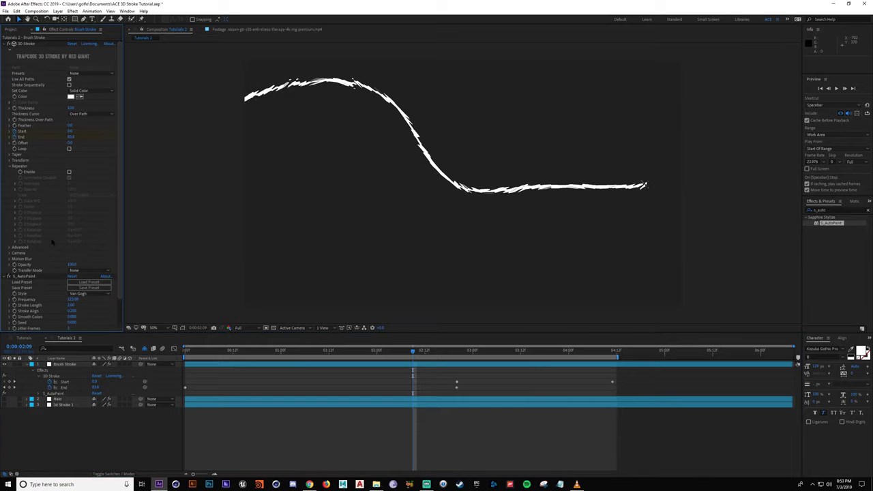
scroll(68, 267, down, 2)
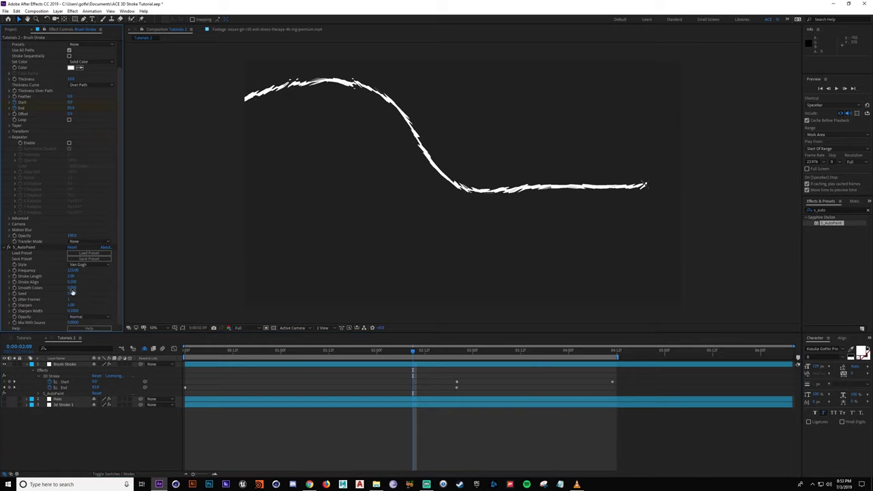
drag(72, 288, 118, 287)
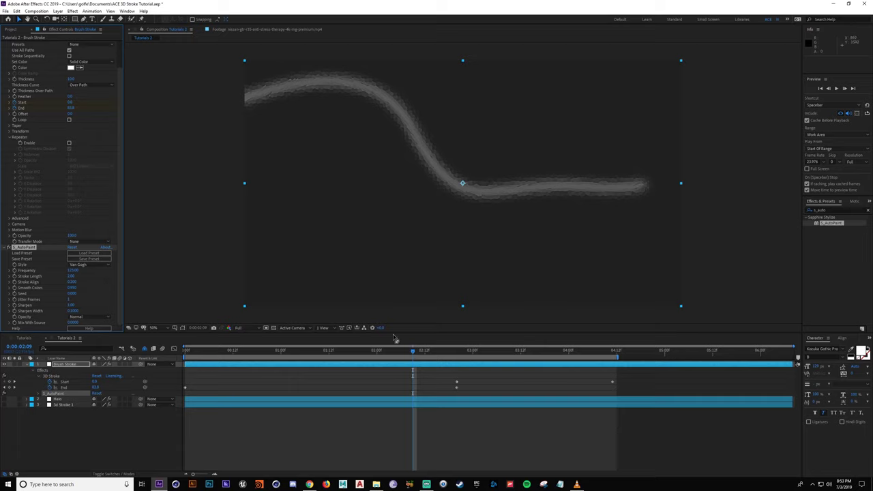
mouse_move(389, 356)
mouse_down()
mouse_move(257, 362)
mouse_move(374, 365)
mouse_up()
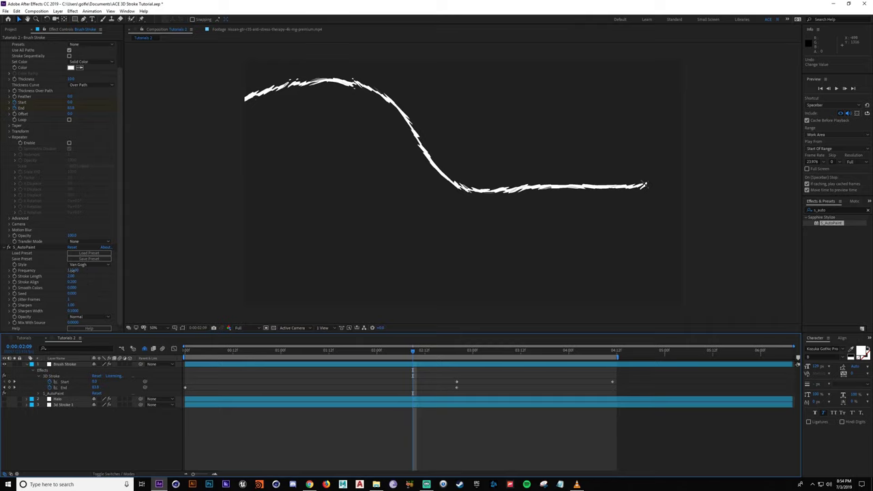
Step: Lower S_AutoPaint's Frequency to about 79 and try the Hairy Paint and Pointalize styles before returning to Van Gogh
drag(73, 271, 50, 272)
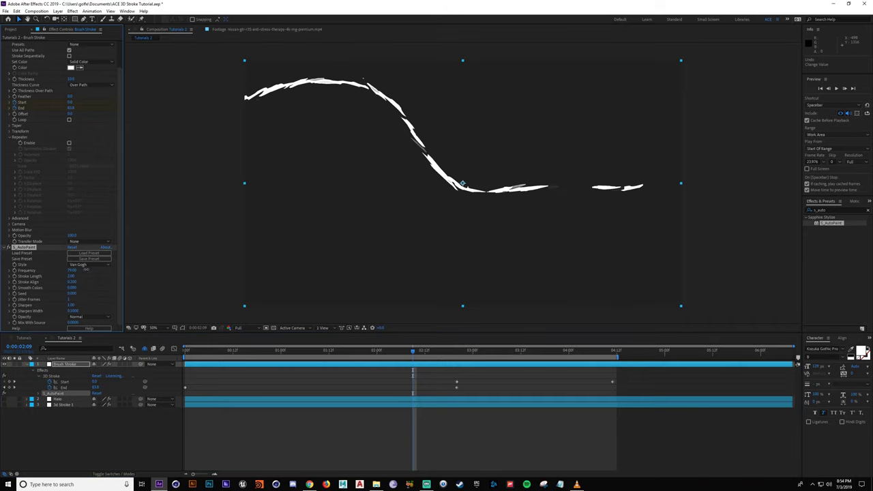
click(81, 264)
click(106, 291)
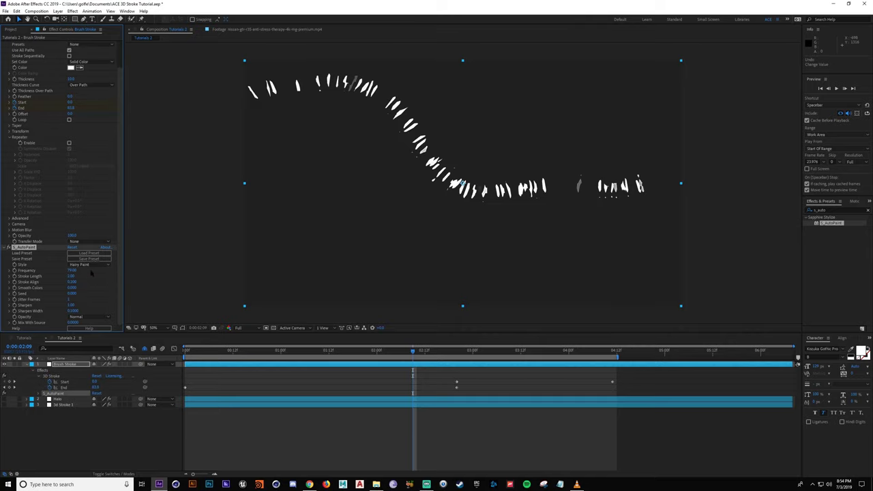
click(95, 264)
click(88, 287)
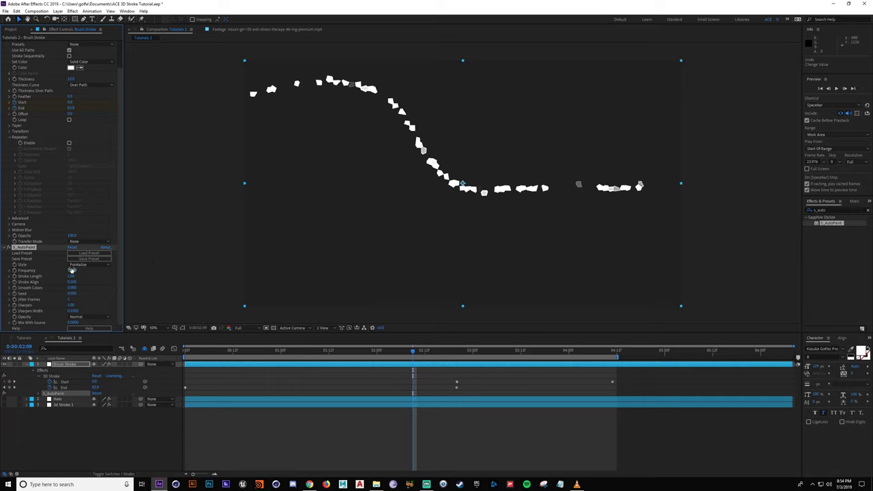
drag(72, 270, 100, 271)
click(89, 265)
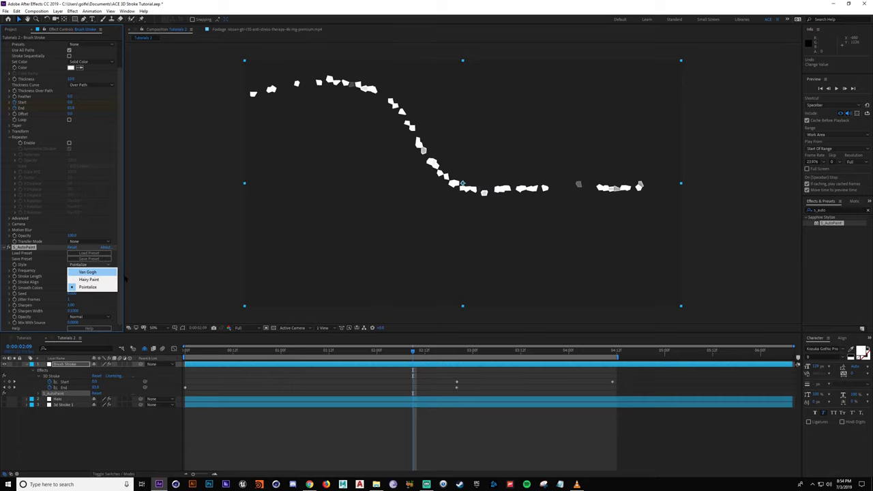
click(96, 274)
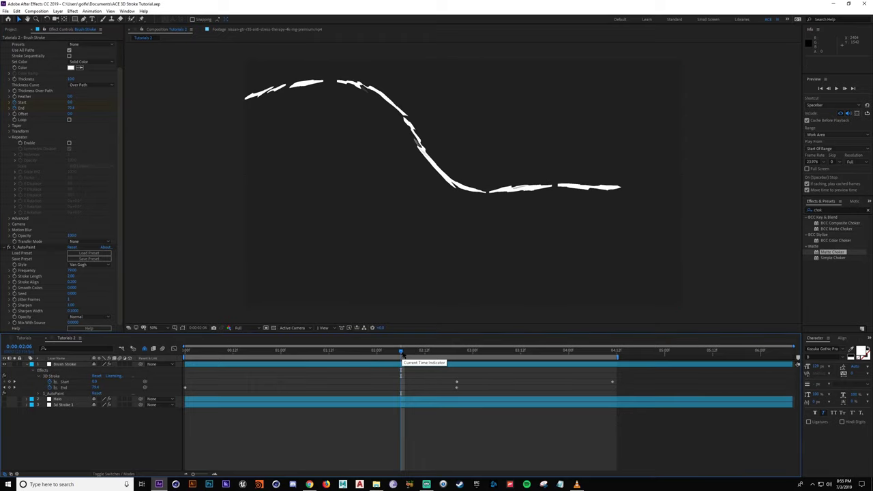
Step: Move the playhead to 0:00:02:12, disable S_AutoPaint on the Brush Stroke layer and collapse its settings
mouse_move(401, 355)
mouse_down()
mouse_move(555, 351)
mouse_move(338, 351)
mouse_move(424, 351)
mouse_up()
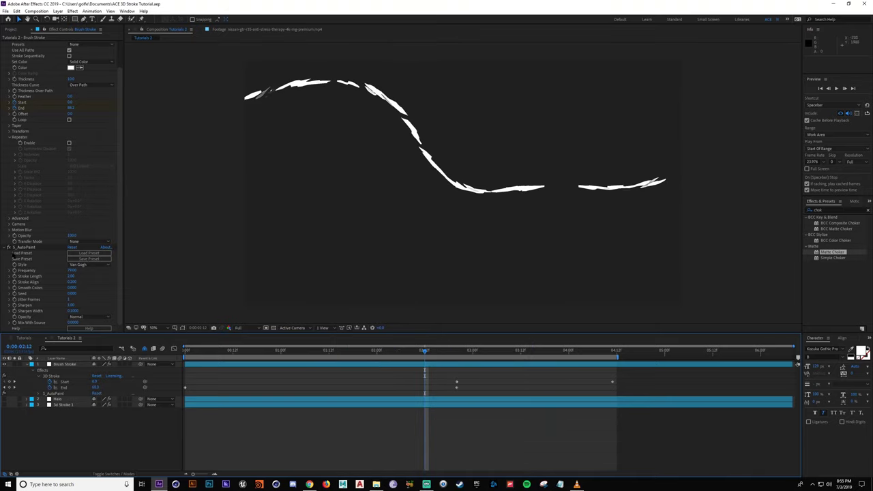
click(9, 247)
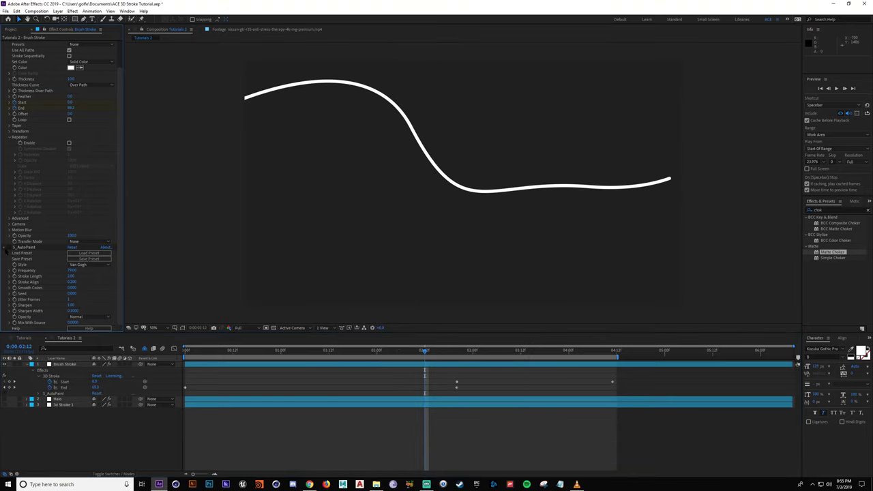
click(4, 247)
Step: Find the Roughen Edges effect and apply it to the Brush Stroke layer below S_AutoPaint
click(836, 209)
text(r)
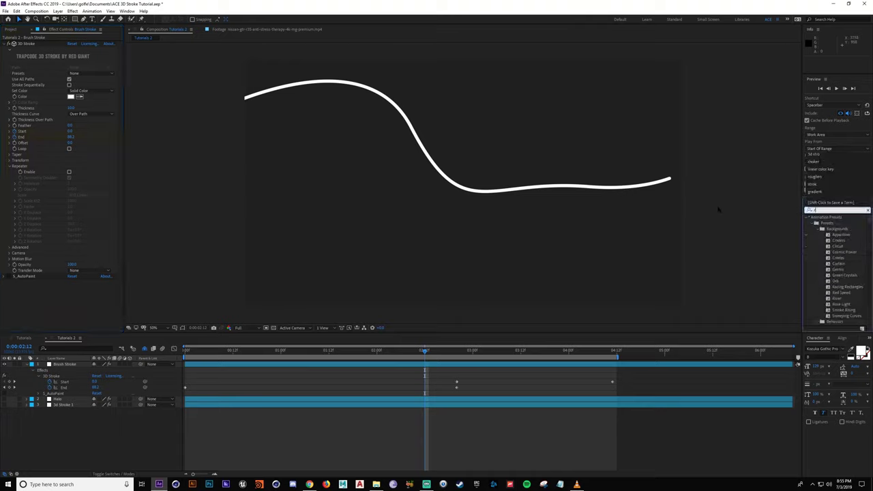
text(roughen)
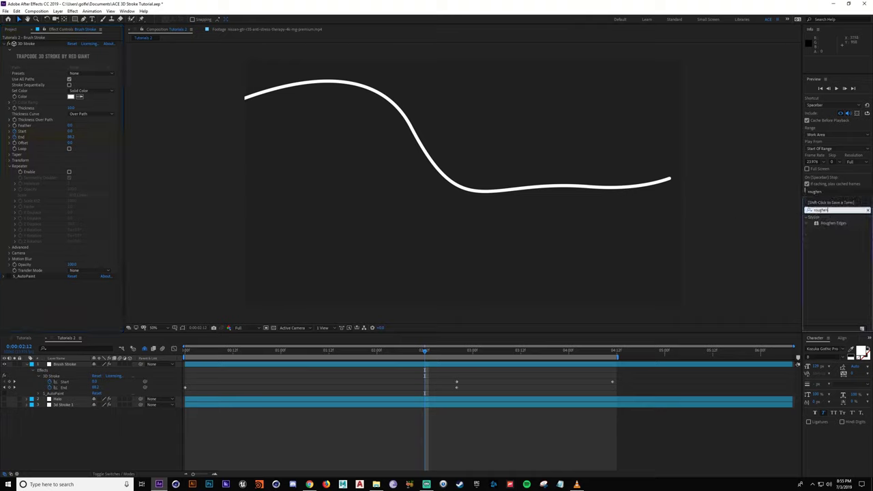
click(838, 224)
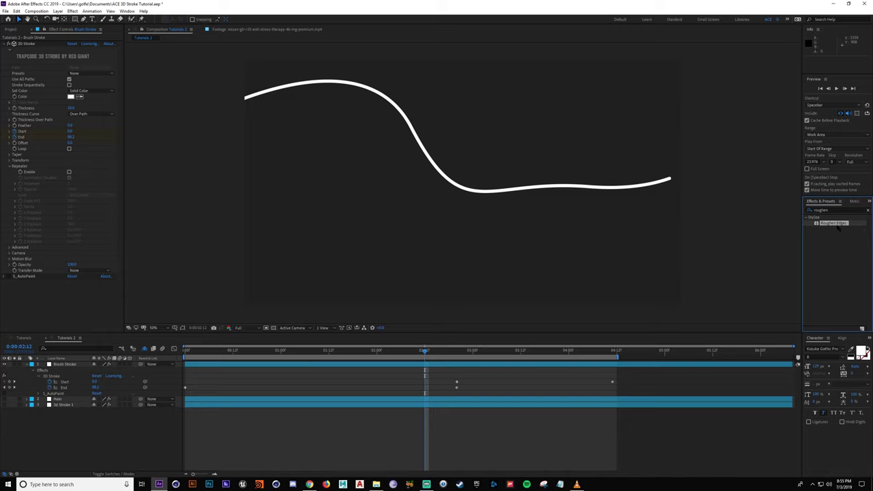
drag(835, 224, 55, 279)
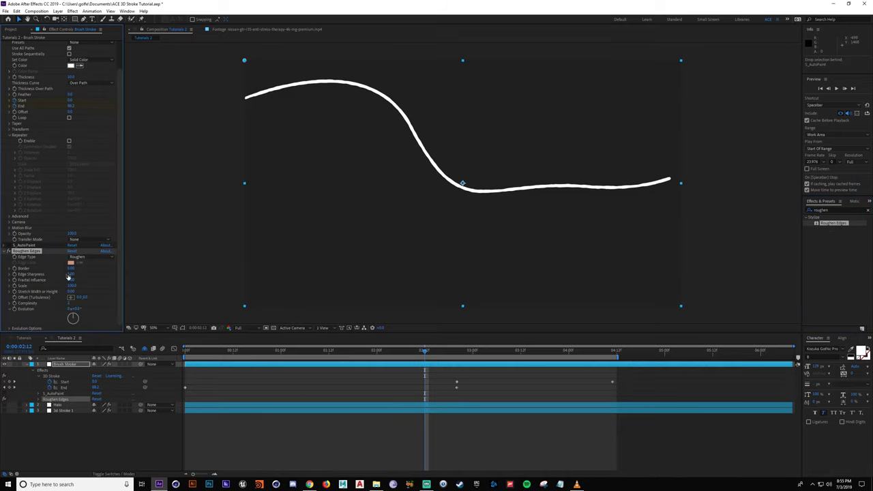
Step: Raise Roughen Edges' Border to about 24 and undo the accidental move of the Brush Stroke layer
key(slash)
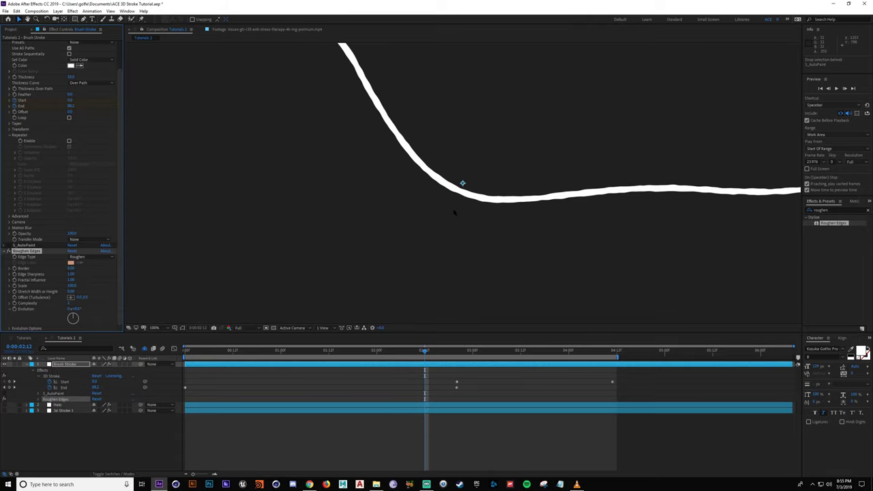
mouse_move(71, 271)
mouse_down()
mouse_move(166, 272)
mouse_move(94, 273)
mouse_move(152, 277)
mouse_move(134, 277)
mouse_up()
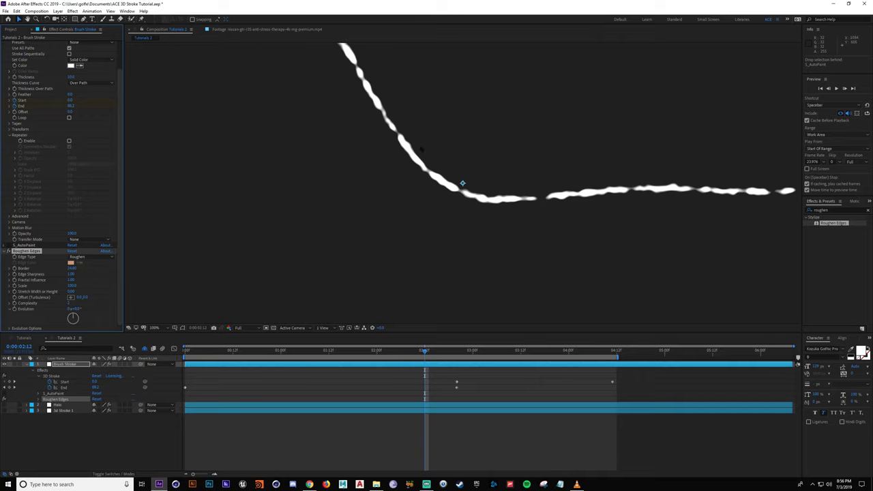
drag(621, 189, 635, 189)
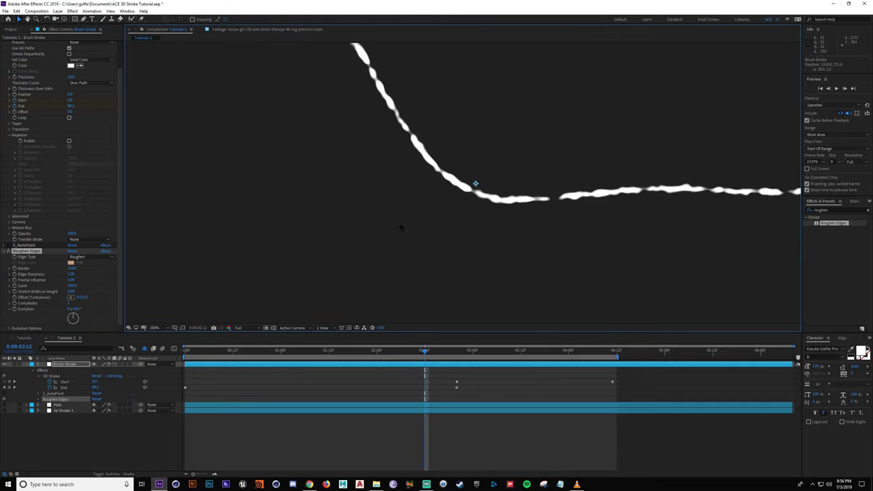
key(ctrl+z)
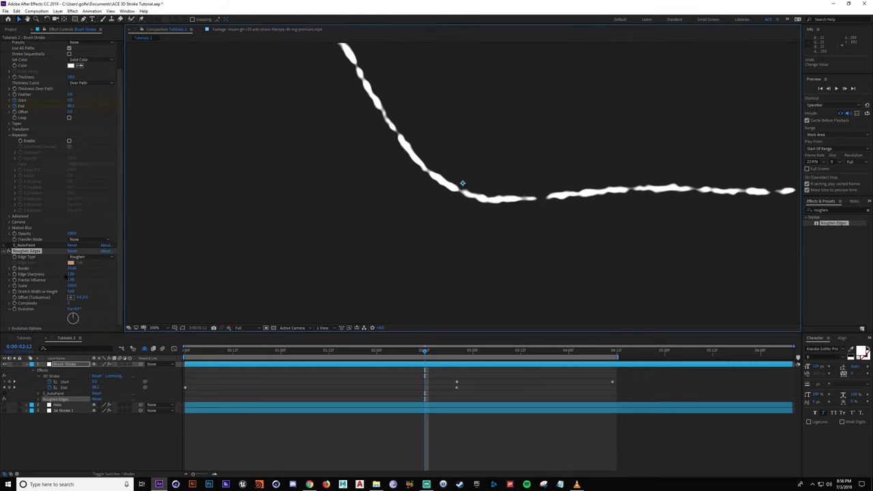
Step: Try different Edge Sharpness and Fractal Influence values in Roughen Edges, undoing the changes
drag(71, 274, 131, 287)
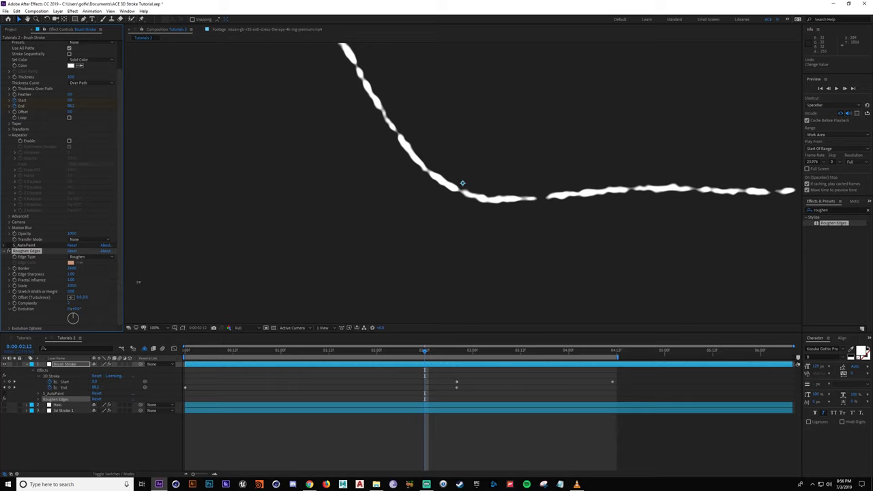
drag(273, 284, 131, 275)
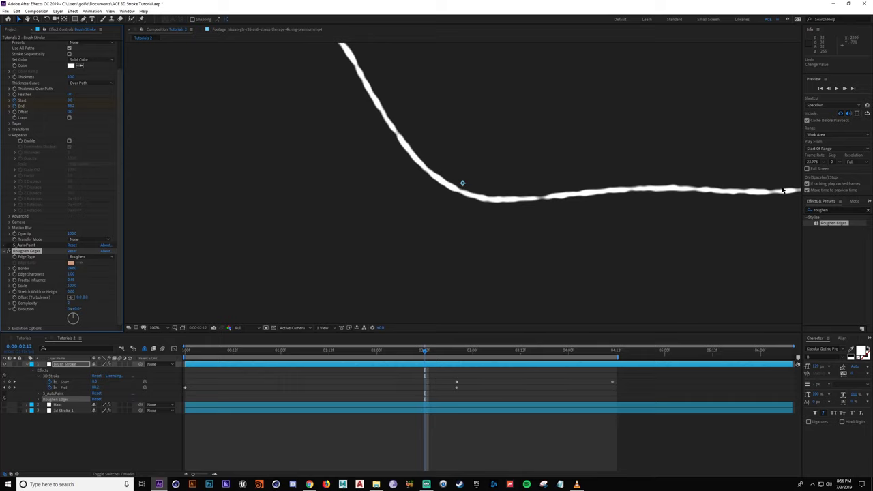
key(ctrl+z)
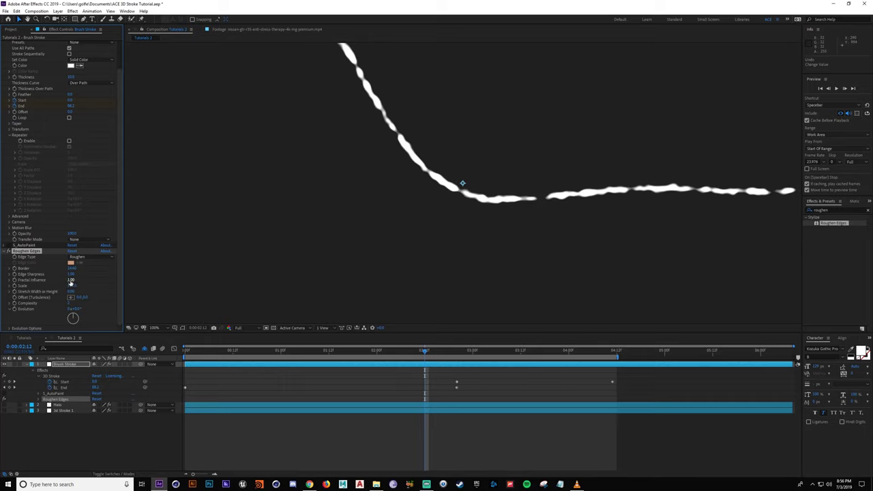
mouse_move(71, 280)
mouse_down()
mouse_move(17, 285)
mouse_move(90, 286)
mouse_up()
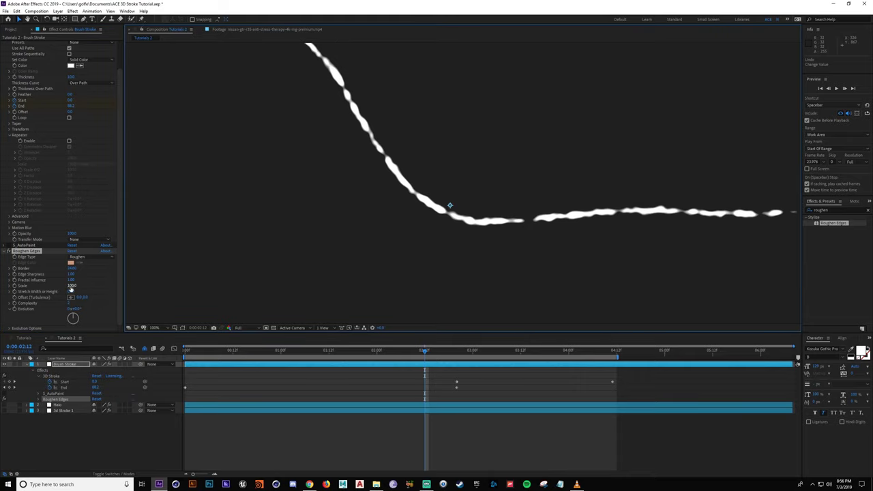
Step: Try large and small Roughen Edges Scale values, settle on about 382 and scrub the stroke to 0:00:02:21
drag(71, 286, 77, 287)
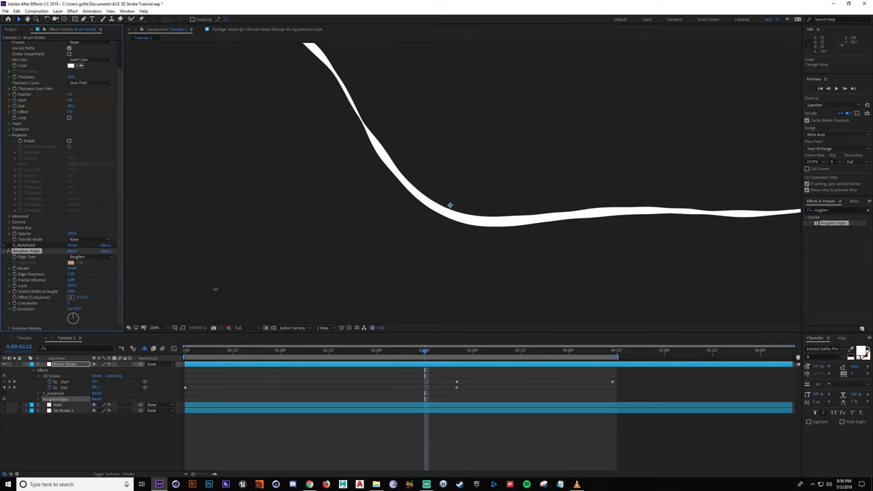
mouse_move(215, 289)
mouse_down()
mouse_move(236, 293)
mouse_move(45, 291)
mouse_up()
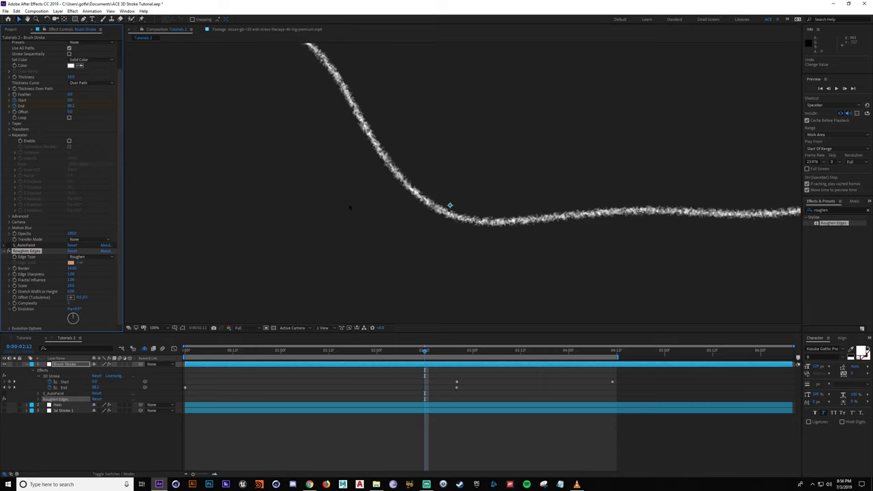
key(comma)
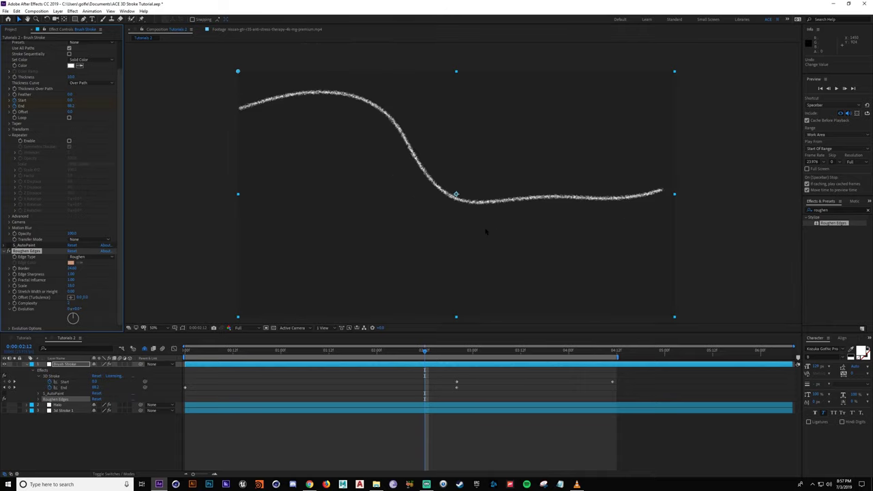
drag(70, 287, 183, 289)
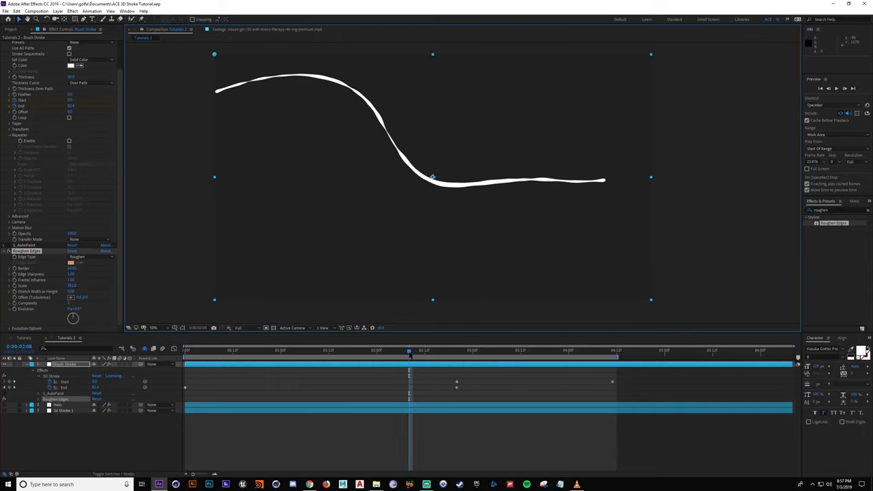
mouse_move(412, 354)
mouse_down()
mouse_move(238, 353)
mouse_move(542, 369)
mouse_move(462, 363)
mouse_up()
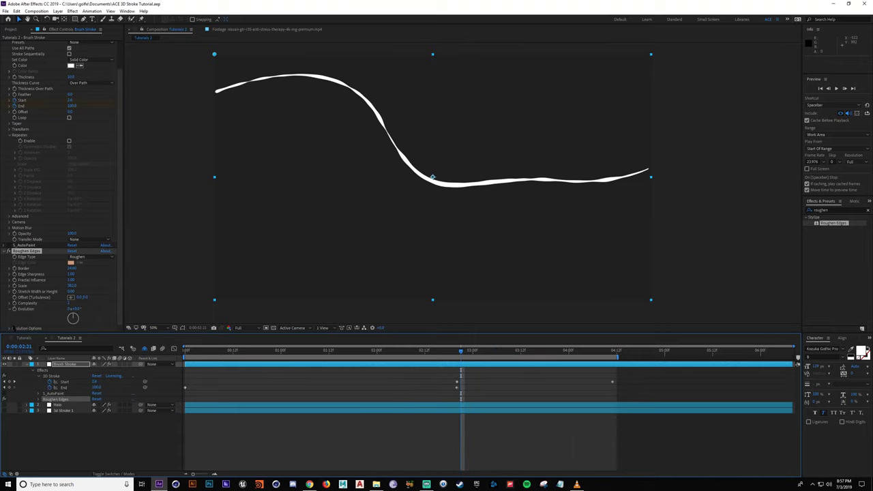
Step: Drive Roughen Edges' Random Seed with the expression time*50 and preview the stroke animation from 0:00:02:01
click(8, 329)
scroll(27, 320, down, 1)
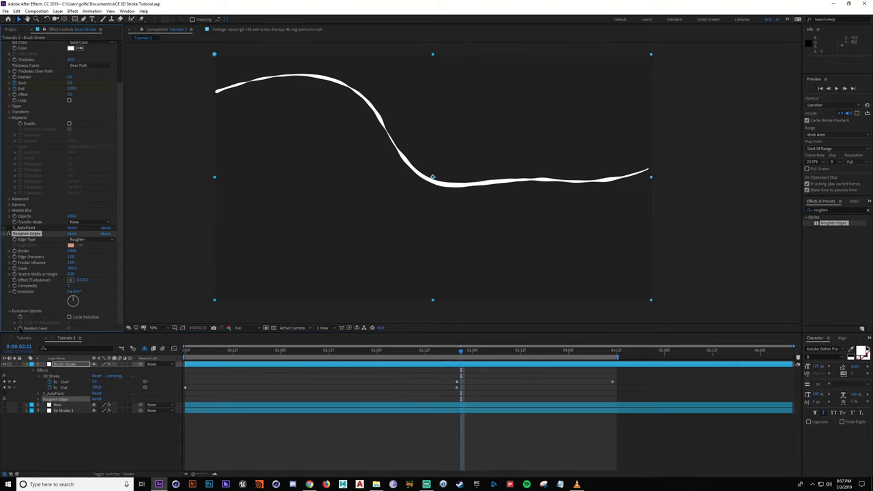
alt+click(20, 328)
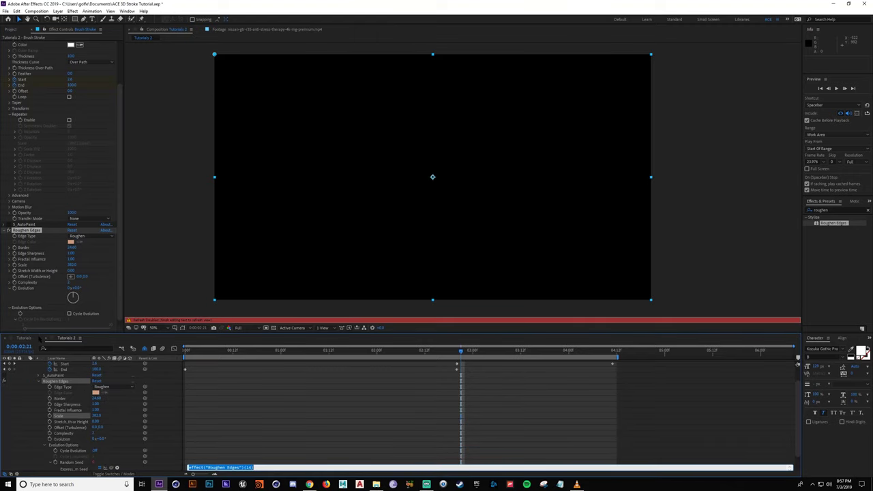
text(tim)
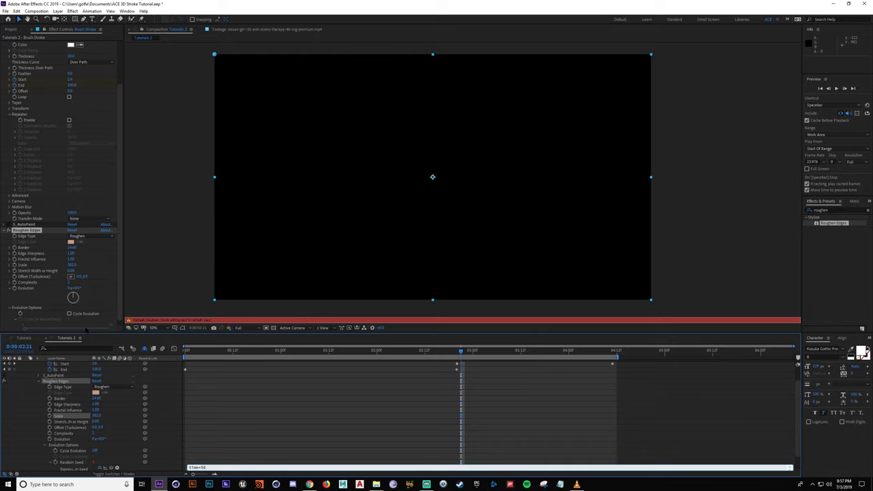
text(e*50)
click(315, 400)
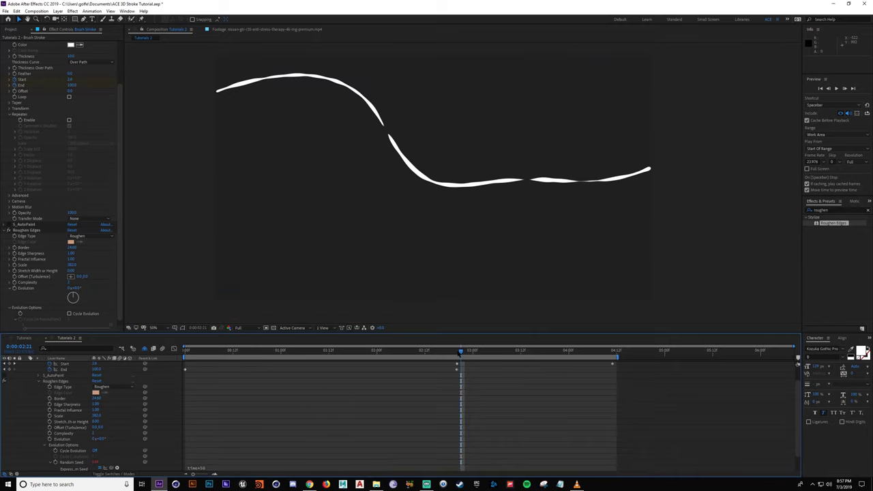
drag(461, 352, 380, 352)
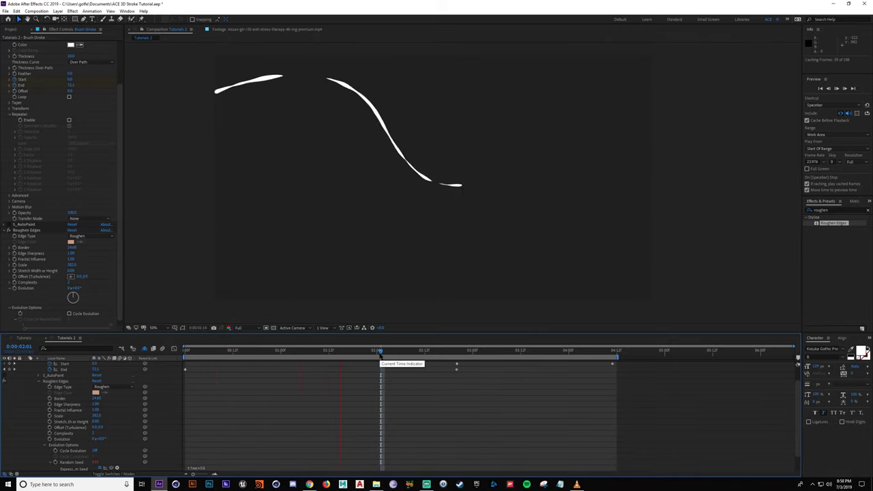
key(space)
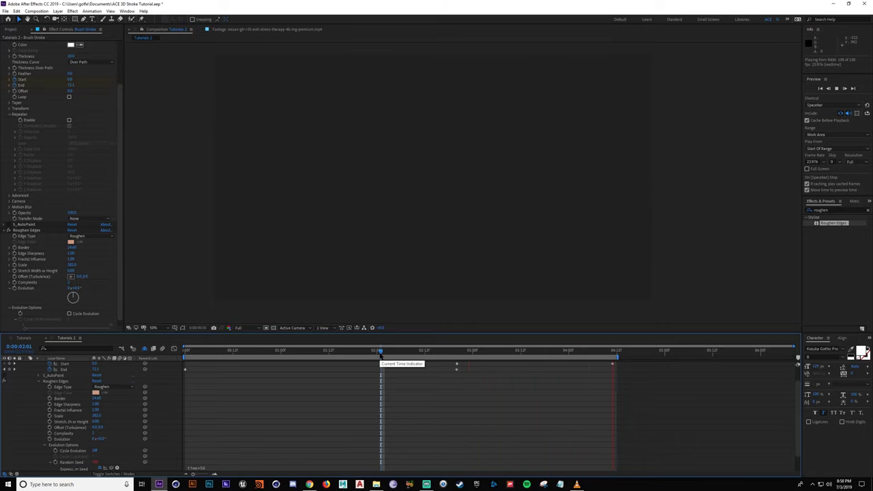
Step: Change the Random Seed expression of Roughen Edges to time*10 and preview the stroke animation
key(space)
scroll(294, 401, down, 1)
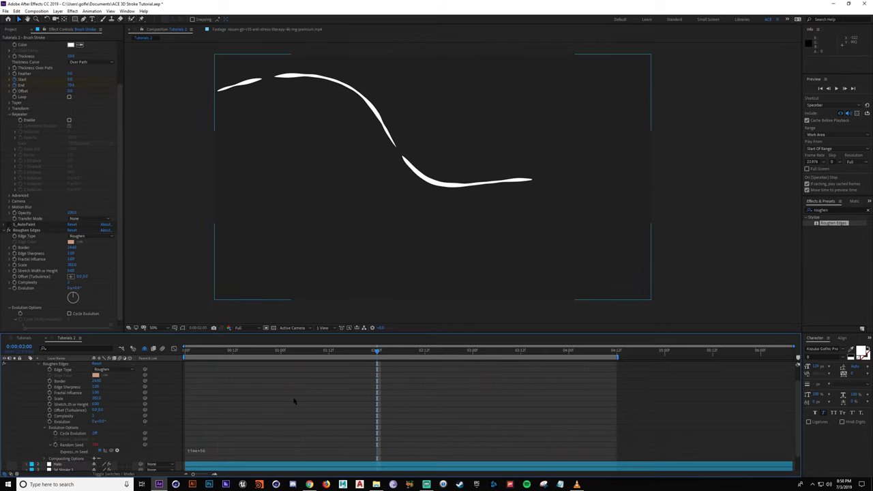
scroll(294, 401, down, 1)
click(203, 450)
click(209, 449)
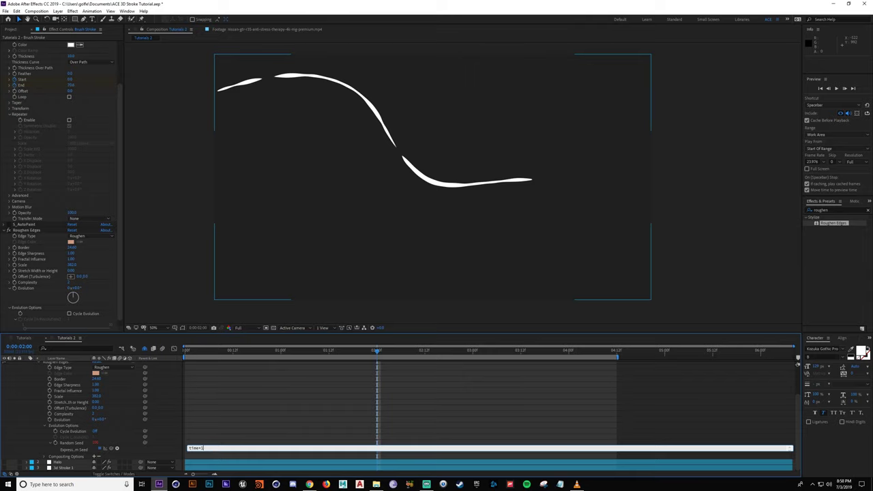
click(267, 423)
key(space)
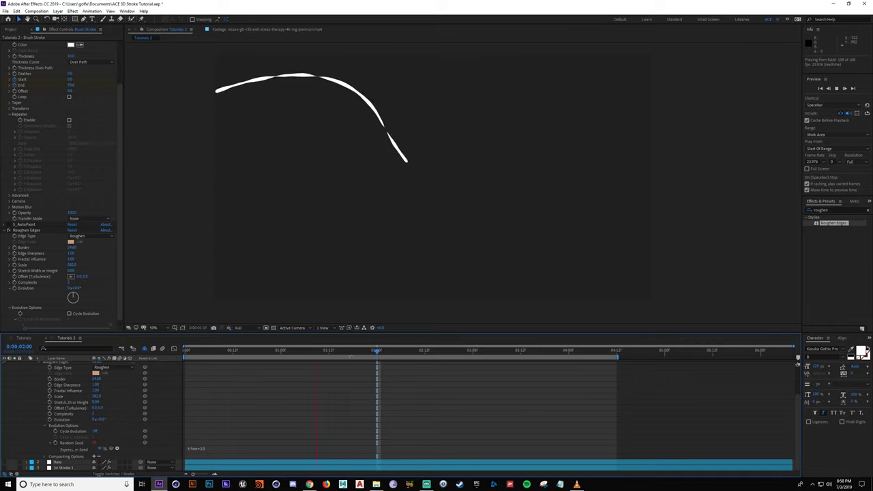
key(space)
Step: Lower Roughen Edges' Scale to about 62 at 0:00:02:09 and preview the stroke animation
click(412, 352)
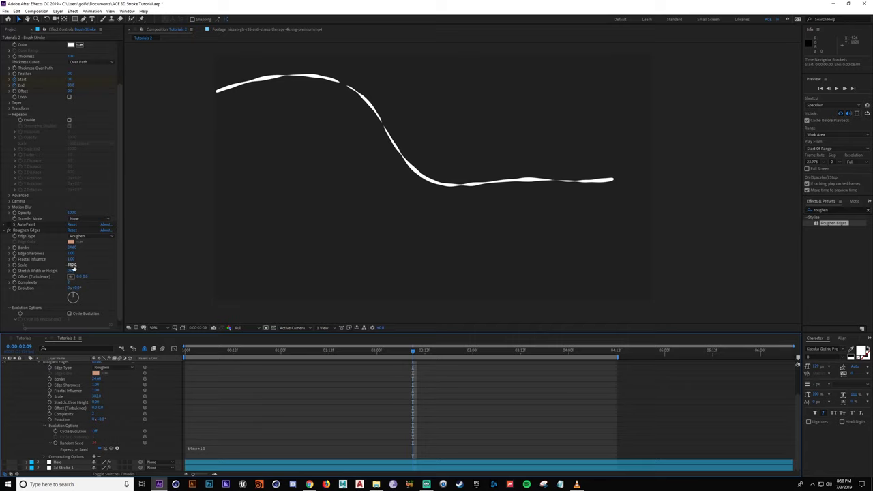
drag(73, 266, 2, 267)
mouse_move(120, 265)
mouse_down()
mouse_move(34, 267)
mouse_move(43, 267)
mouse_up()
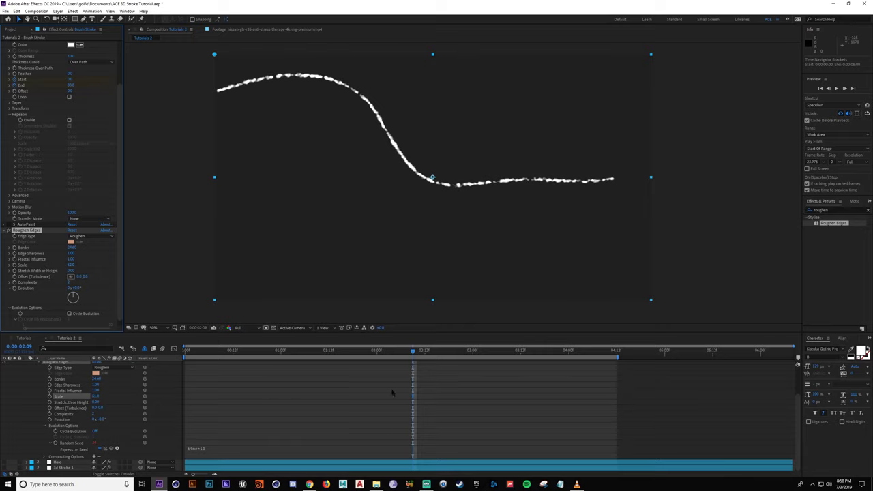
click(389, 351)
key(space)
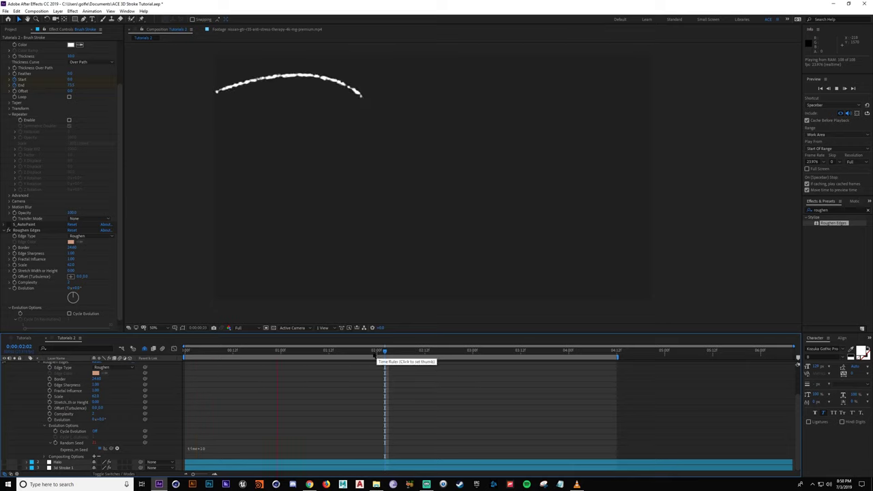
key(space)
Step: Try Over Z as 3D Stroke's Set Color mode, undo it, and choose Follows Offset instead
scroll(97, 92, up, 3)
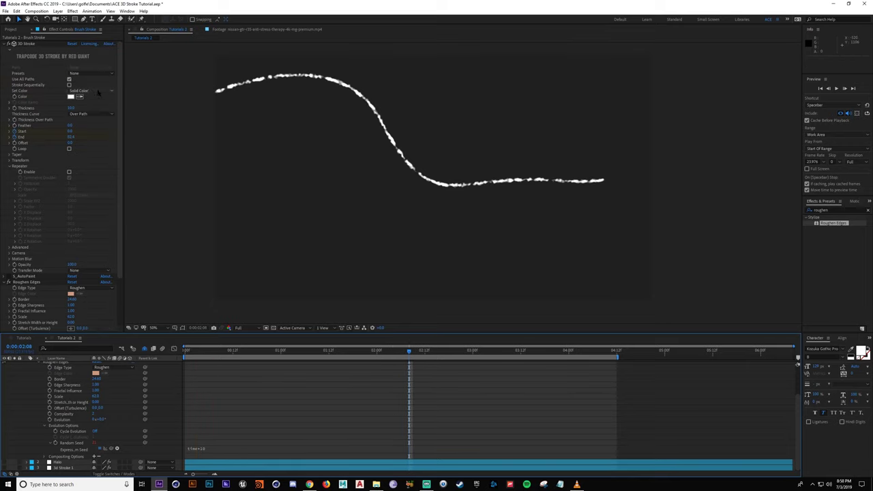
click(98, 92)
click(103, 133)
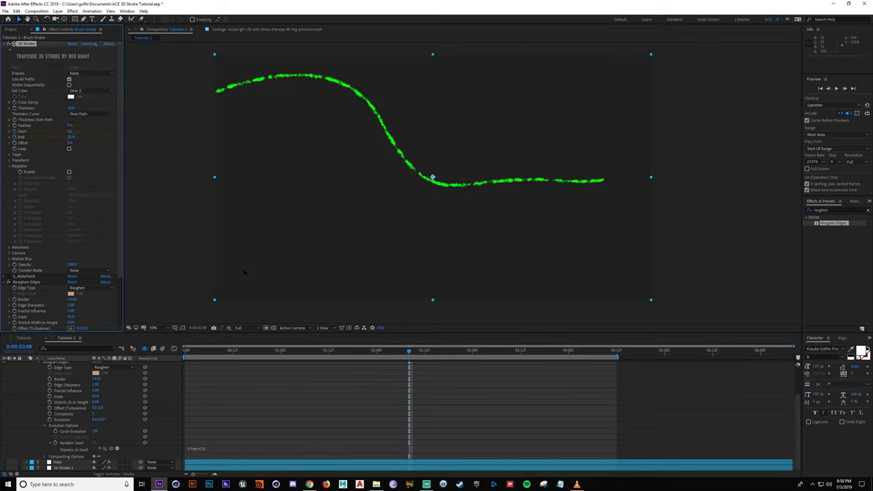
mouse_move(311, 352)
mouse_down()
mouse_move(275, 354)
mouse_move(297, 353)
mouse_up()
key(ctrl+z)
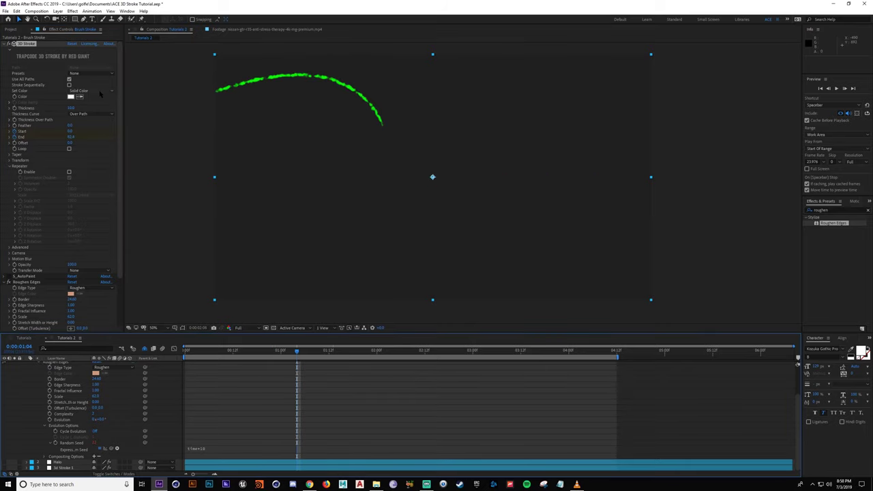
click(99, 95)
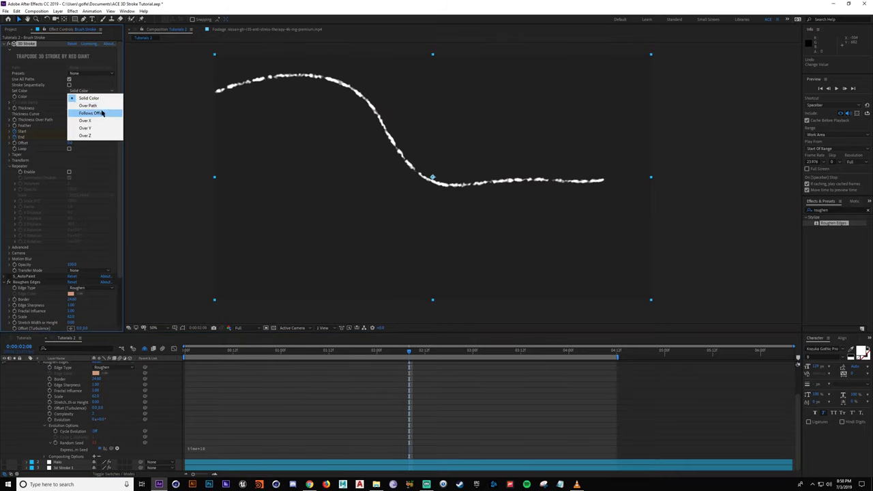
click(107, 112)
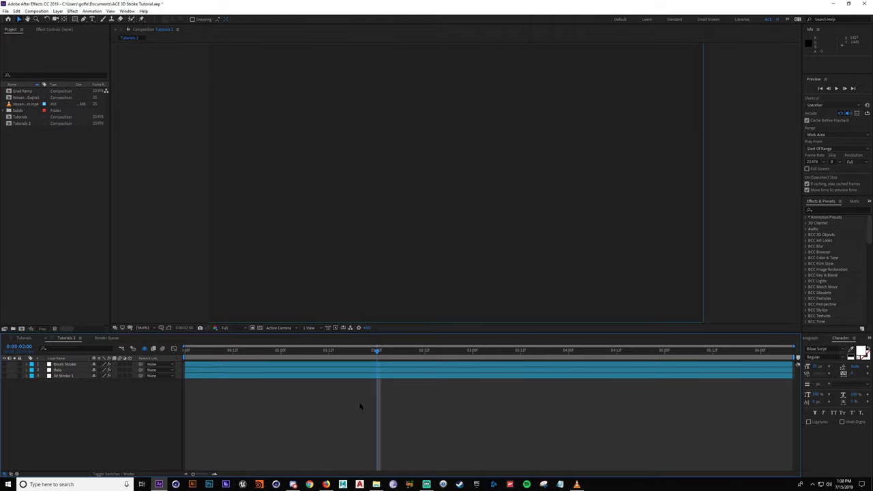
Step: Create a new text layer in the Tutorials 2 composition and enter the text Biloxi
key(ctrl+alt+shift+t)
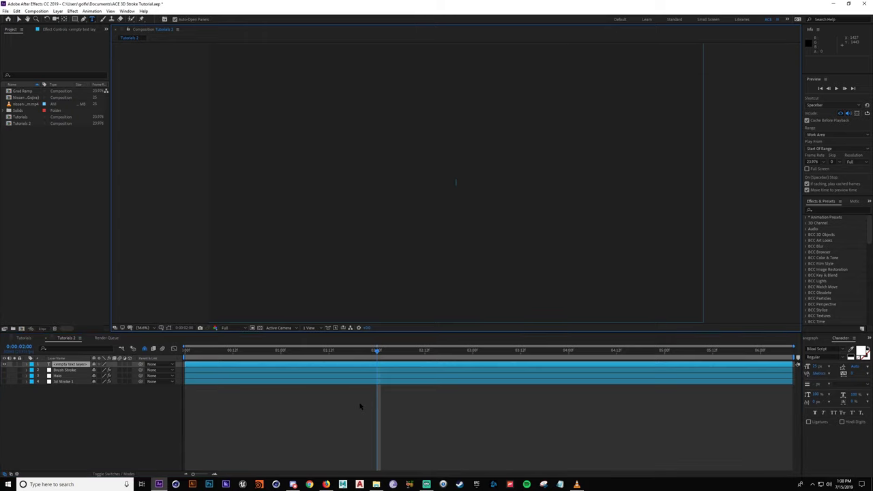
right_click(178, 398)
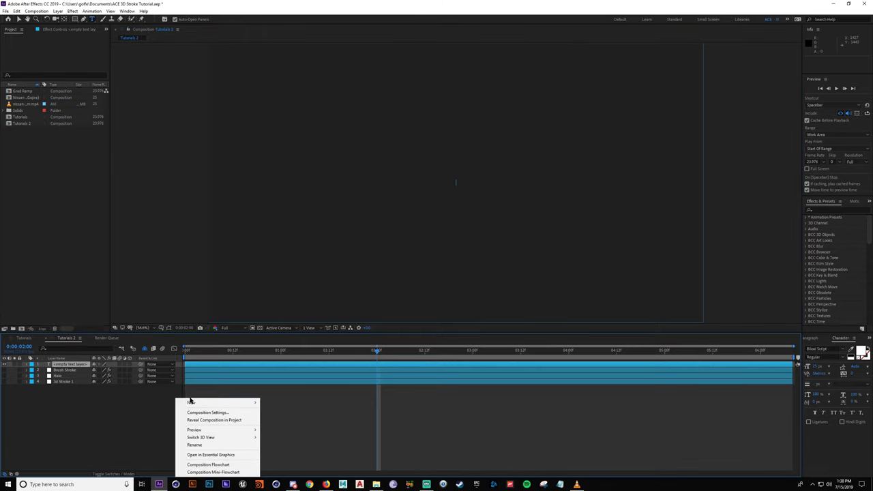
click(133, 419)
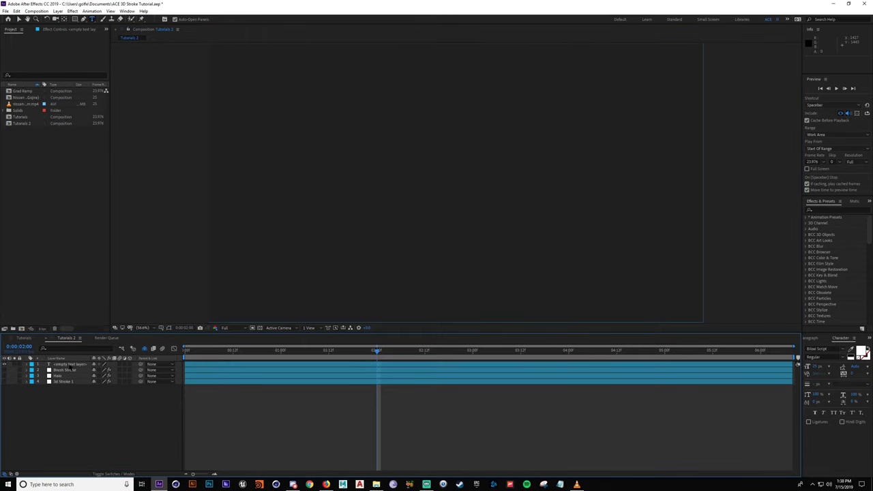
click(70, 366)
double_click(69, 365)
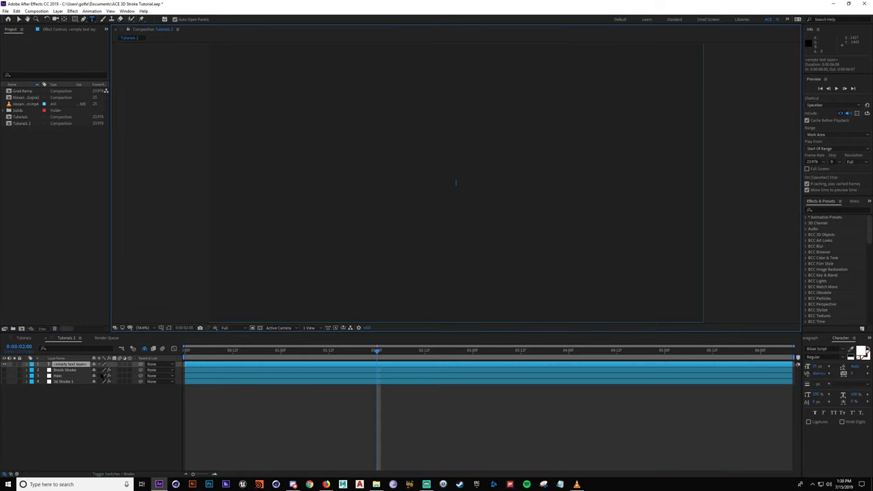
text(B)
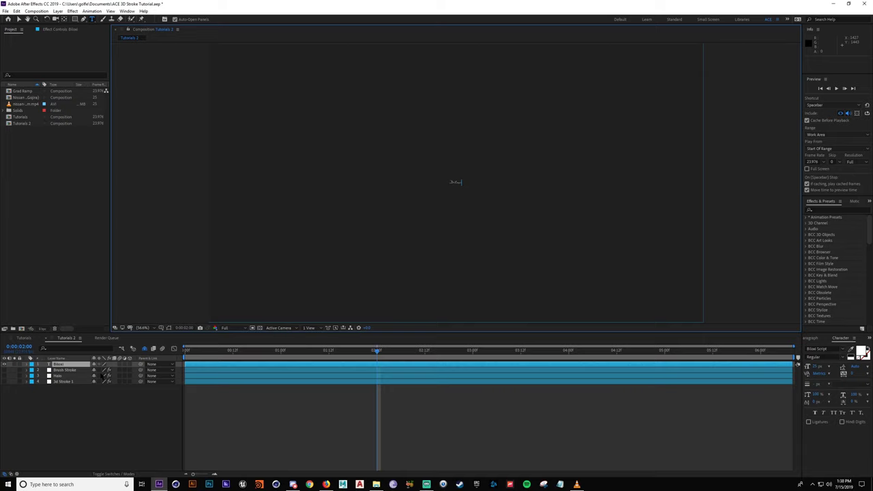
Step: Scale the Biloxi text layer up to about 930%
click(75, 365)
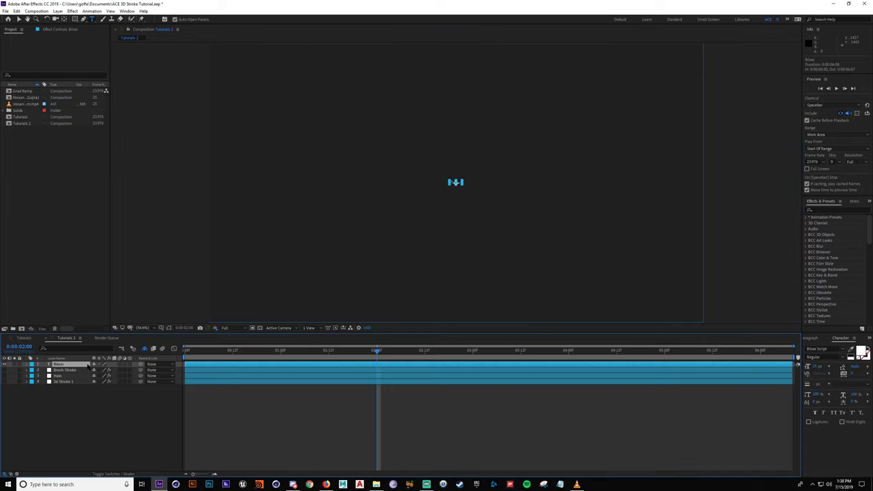
key(s)
drag(116, 372, 400, 381)
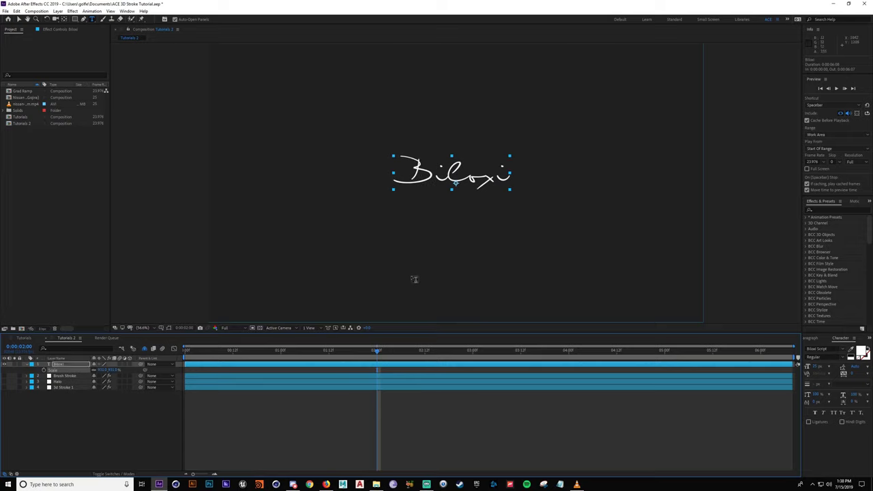
Step: Align the Biloxi text layer to the composition's horizontal and vertical centre
key(v)
click(814, 339)
click(857, 340)
click(826, 340)
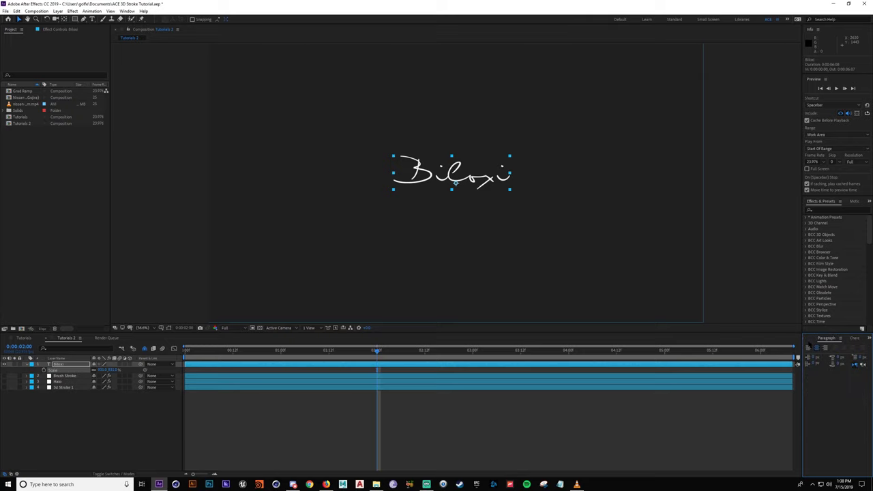
click(812, 339)
click(820, 356)
click(856, 356)
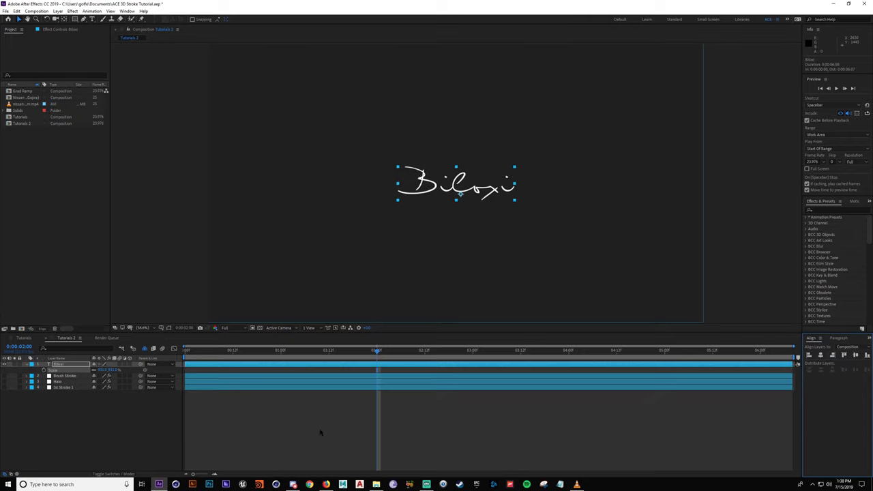
click(320, 433)
Step: Start a mask path on the Biloxi layer with the Pen tool, tracing the upper curve of the B
click(57, 365)
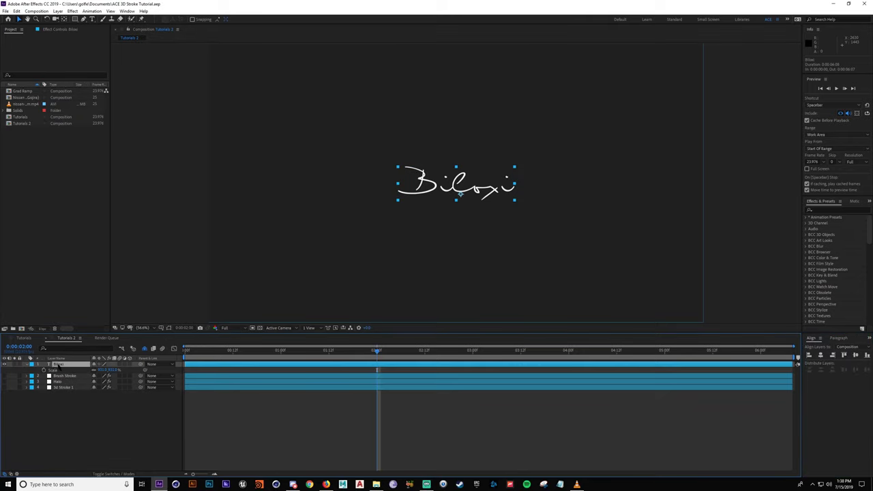
click(27, 365)
scroll(372, 202, up, 1)
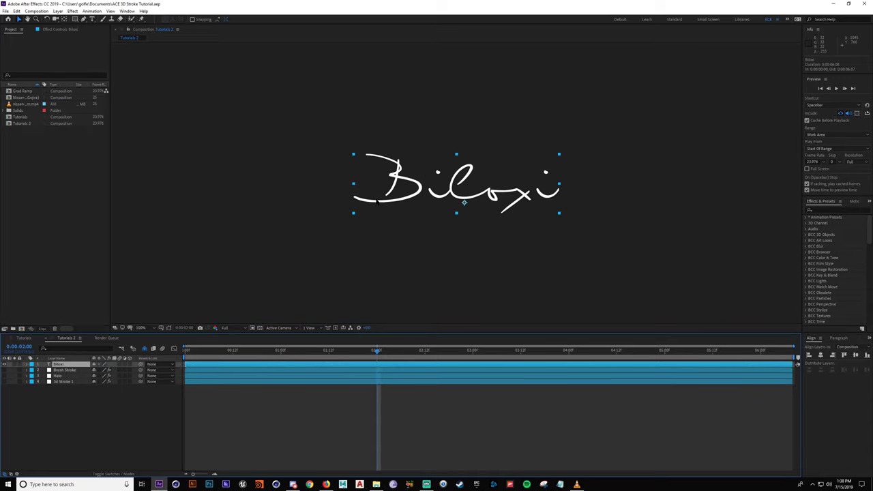
key(g)
scroll(341, 150, up, 2)
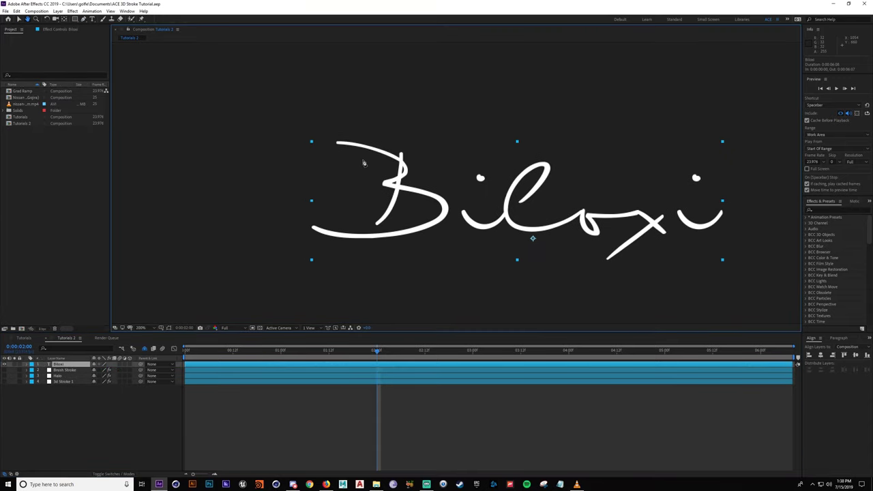
click(326, 142)
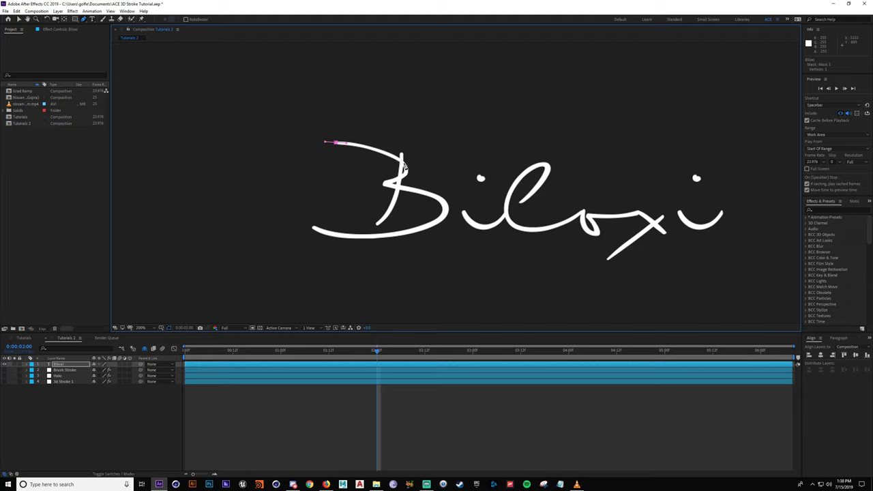
click(408, 173)
scroll(340, 123, up, 2)
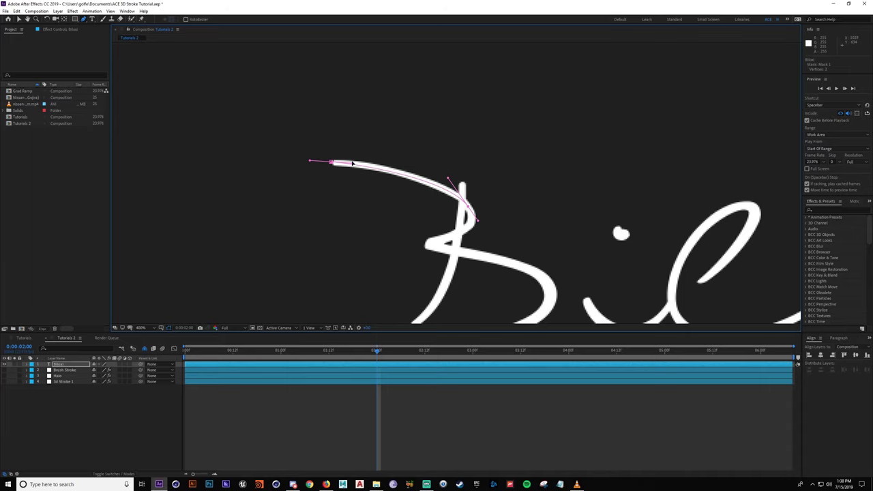
drag(352, 163, 361, 168)
drag(363, 172, 372, 165)
mouse_move(465, 232)
mouse_down()
mouse_move(454, 239)
mouse_move(462, 231)
mouse_up()
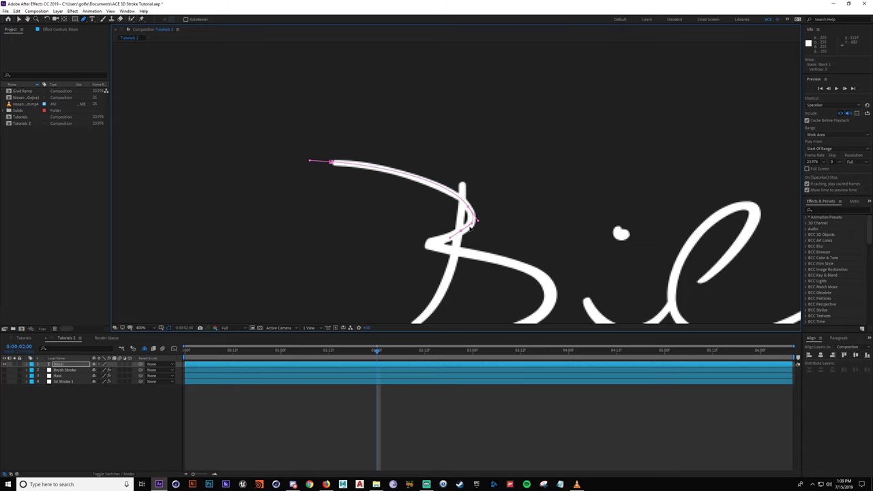
Step: Continue the mask path through the B's middle notch and lower bowl to the end of its bottom tail
click(435, 248)
drag(540, 276, 503, 222)
drag(476, 248, 461, 256)
drag(461, 255, 490, 243)
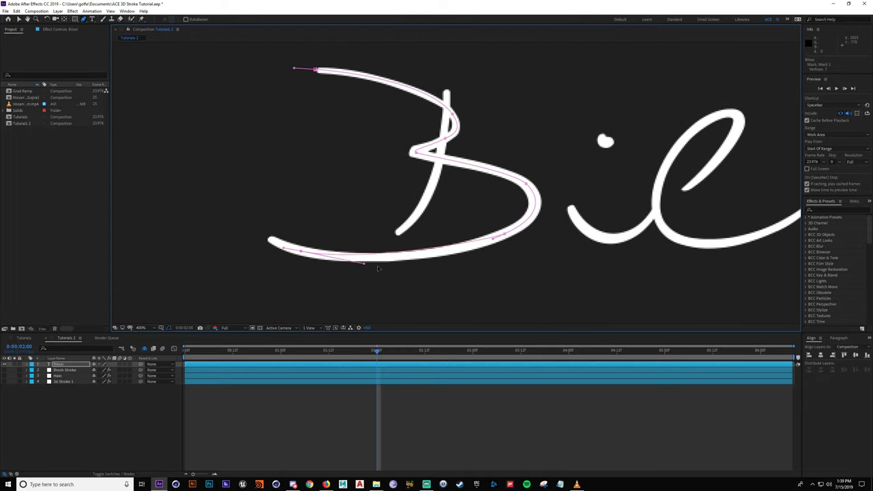
drag(305, 252, 295, 249)
drag(265, 236, 255, 230)
Step: Loop the mask path outside the letter, trace the B's stem downward and lead the path out past the B
scroll(363, 106, down, 1)
drag(380, 100, 435, 115)
scroll(466, 142, up, 1)
drag(452, 165, 453, 178)
drag(401, 303, 348, 347)
scroll(446, 179, down, 1)
drag(324, 208, 298, 183)
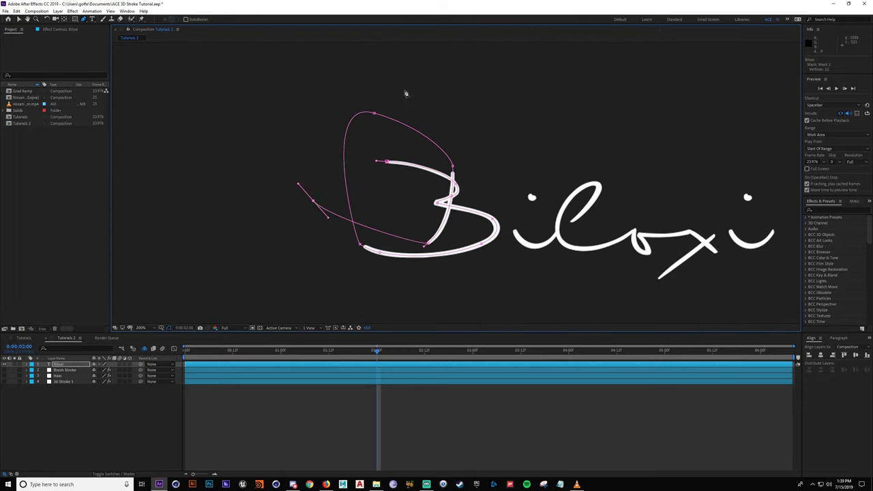
Step: Carry the mask path over the B and trace the first i, its dot and the l
drag(454, 210, 459, 226)
drag(481, 238, 512, 238)
drag(573, 186, 586, 176)
drag(608, 121, 603, 145)
drag(574, 157, 564, 163)
drag(526, 220, 571, 227)
click(455, 121)
click(464, 129)
Step: Continue the mask path along the o and both strokes of the x, looping outside the letter between strokes
drag(629, 217, 527, 235)
drag(533, 230, 521, 199)
drag(606, 197, 613, 196)
drag(627, 199, 583, 212)
drag(593, 223, 606, 199)
drag(592, 191, 582, 198)
drag(472, 288, 467, 296)
drag(606, 290, 612, 279)
Step: Finish the mask path by tracing the final i and curving round to cover its dot
drag(607, 170, 608, 158)
drag(621, 181, 626, 190)
drag(664, 213, 682, 213)
drag(708, 183, 722, 169)
drag(690, 221, 672, 257)
drag(679, 141, 669, 136)
scroll(638, 151, down, 1)
key(v)
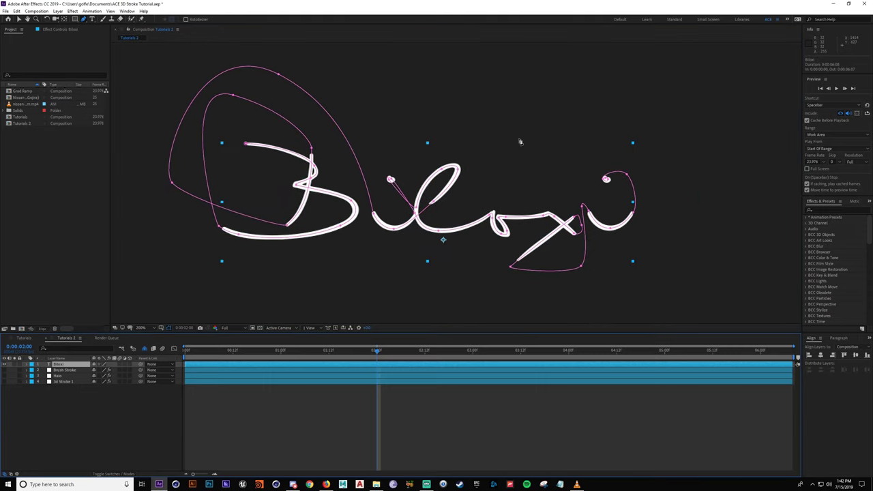
Step: Find the Stroke effect, apply it to the Biloxi text layer and hide the mask path outlines in the viewer
click(824, 210)
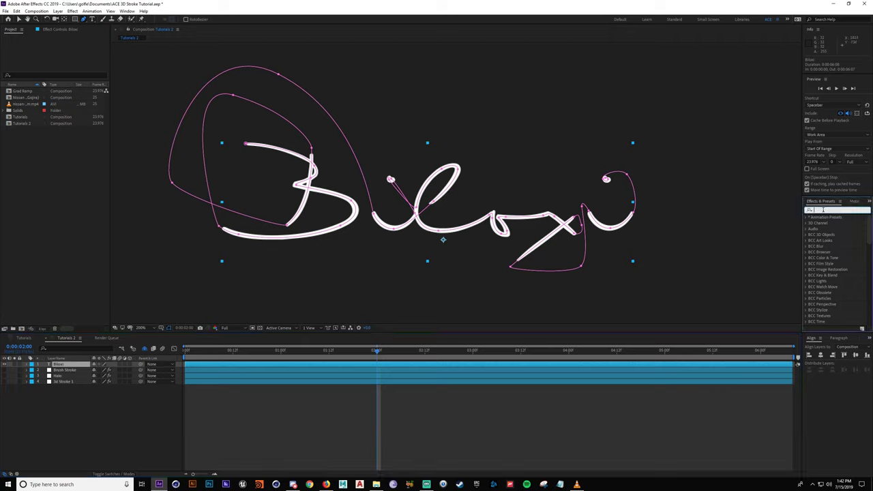
text(stroke)
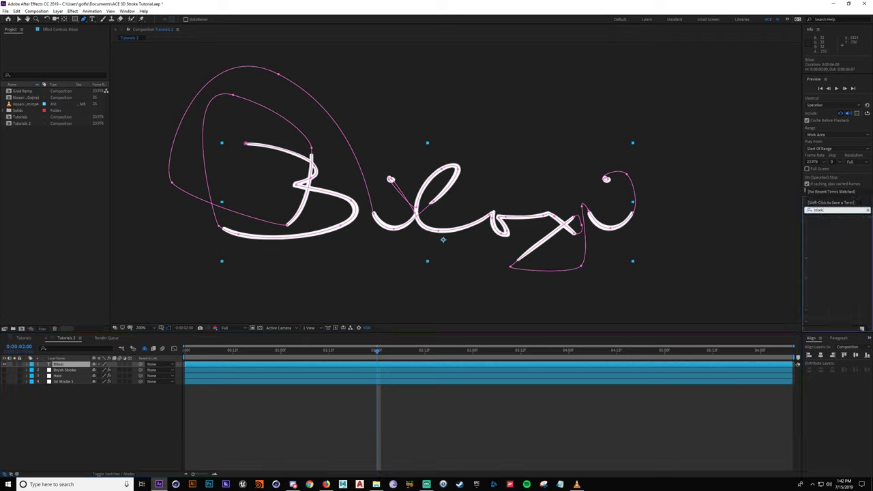
key(BackSpace)
key(BackSpace)
key(BackSpace)
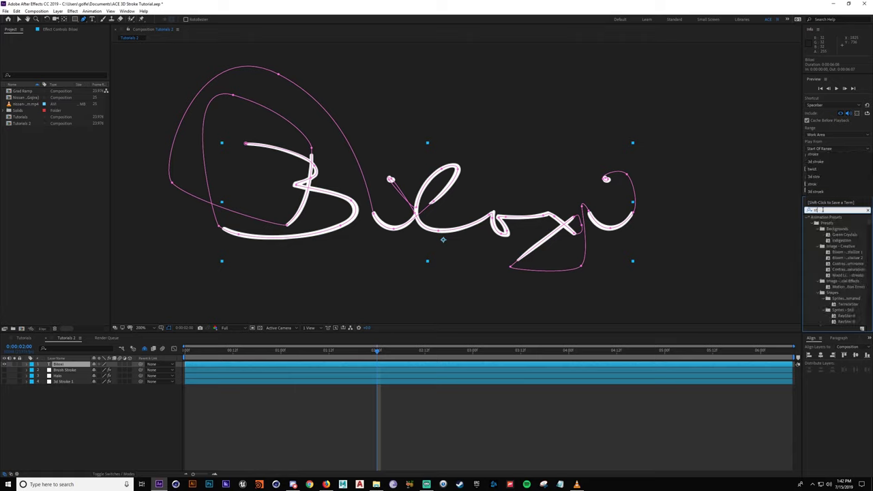
text(roke)
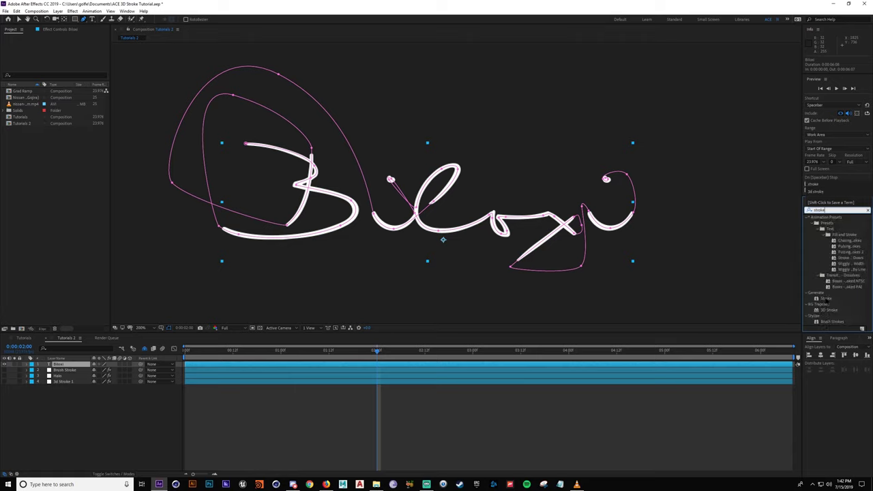
drag(827, 299, 446, 365)
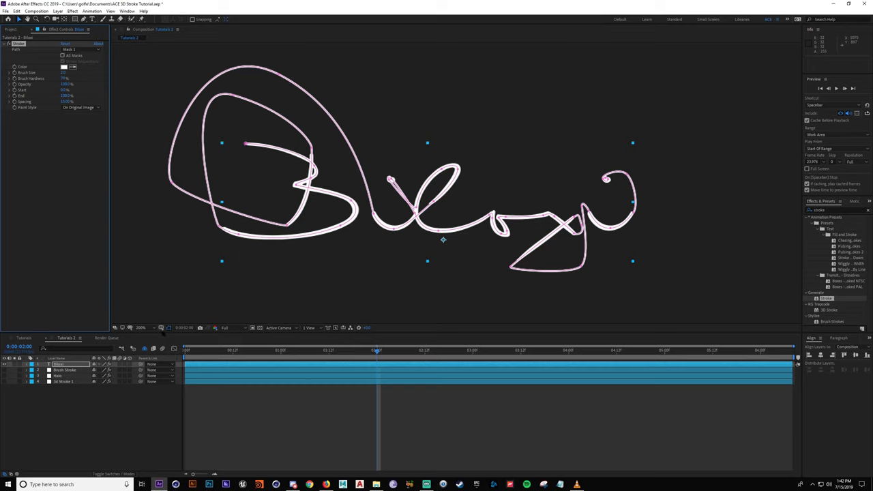
click(170, 329)
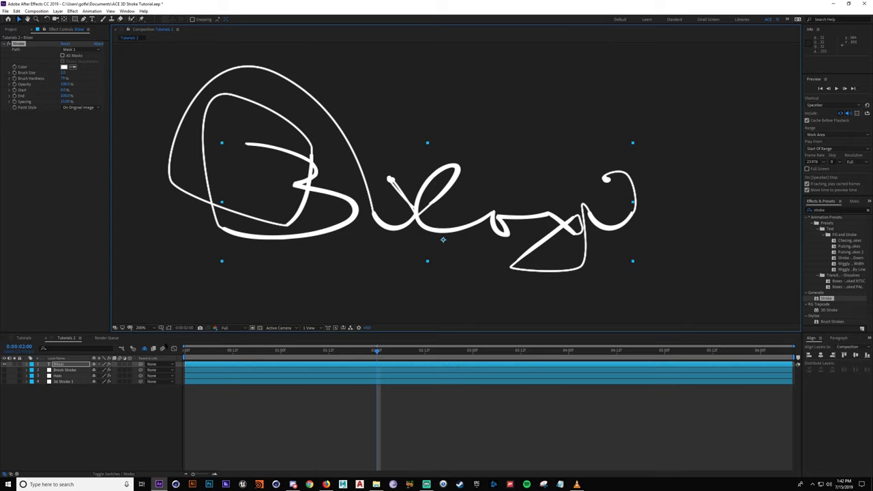
Step: Show the mask path outlines and set the Stroke effect's paint style to Reveal Original Image
click(170, 328)
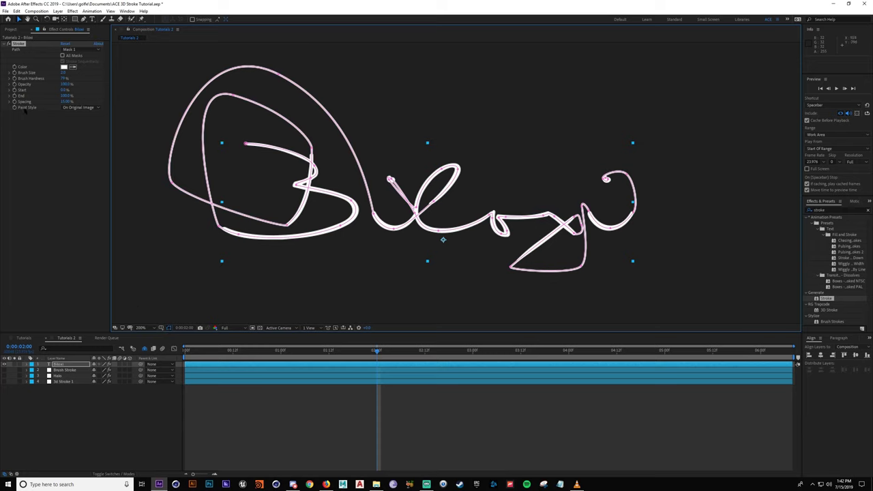
click(79, 108)
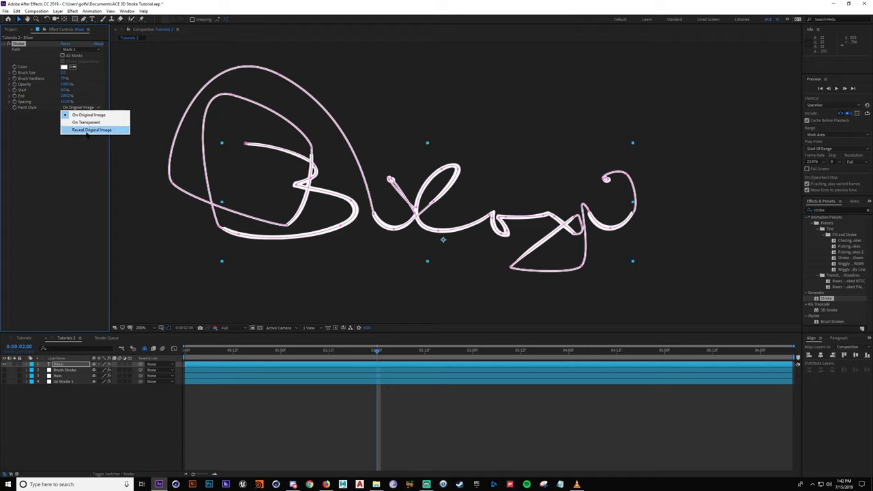
click(85, 130)
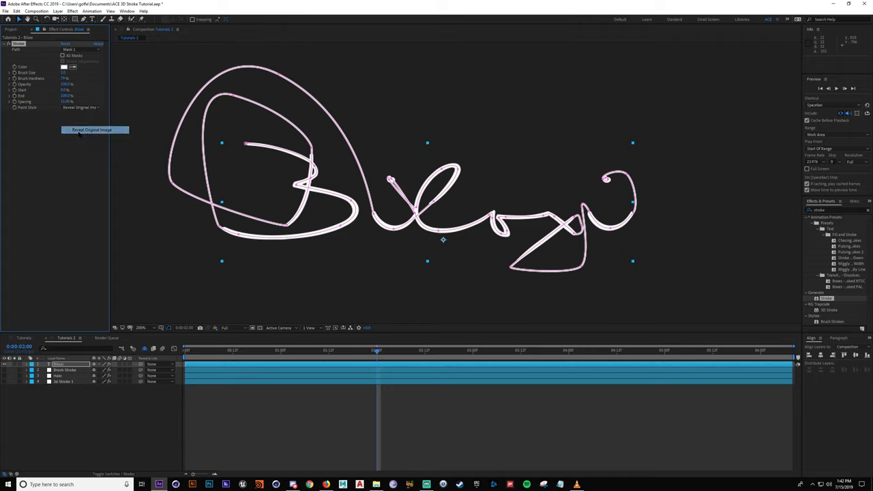
click(385, 419)
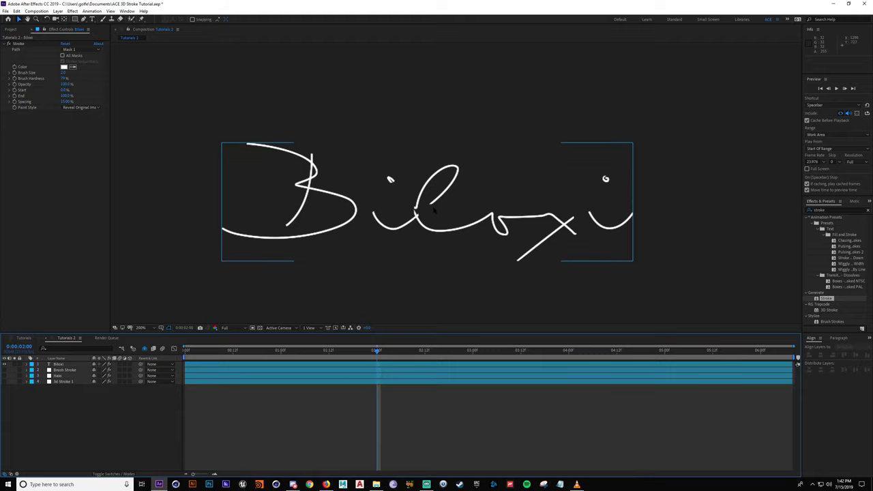
Step: Compare the Biloxi text with the Stroke effect off and on, and set the brush size to 4.0 for full lettering coverage
click(9, 45)
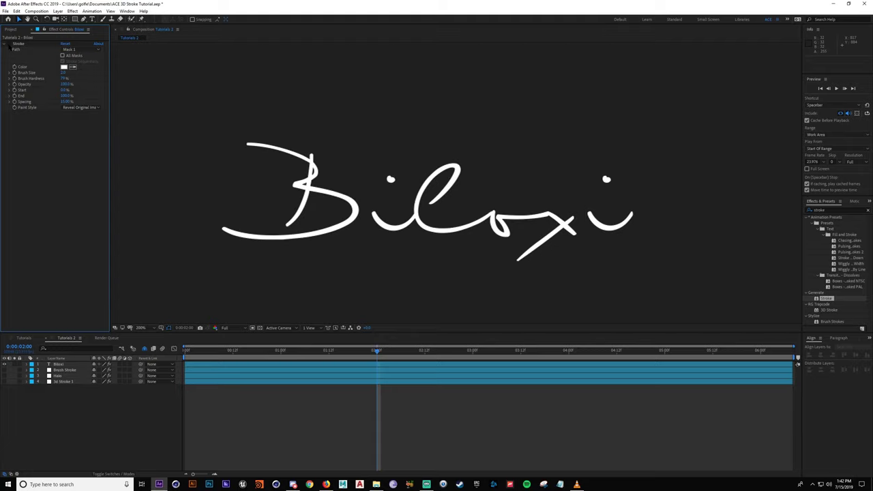
click(9, 45)
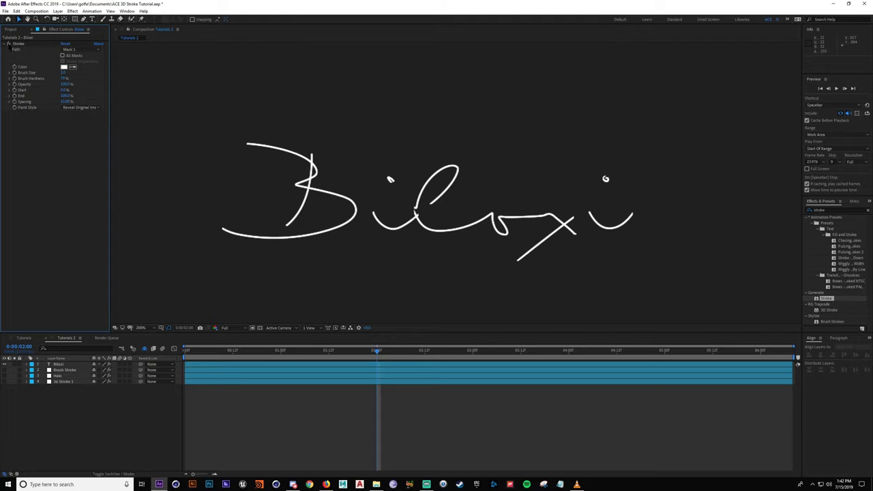
click(9, 45)
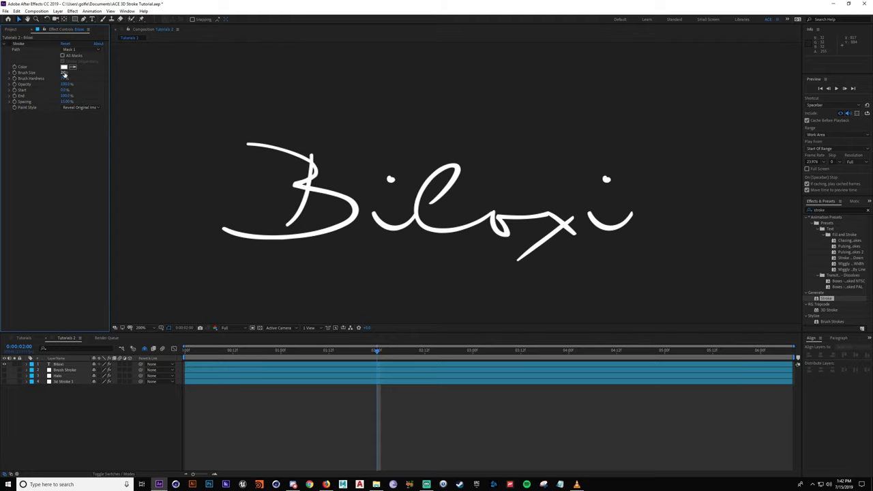
click(9, 45)
drag(62, 73, 144, 78)
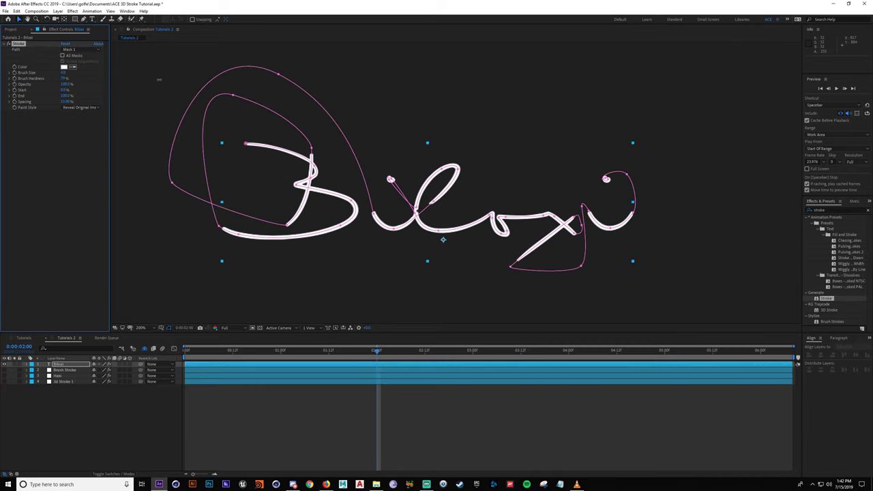
click(346, 423)
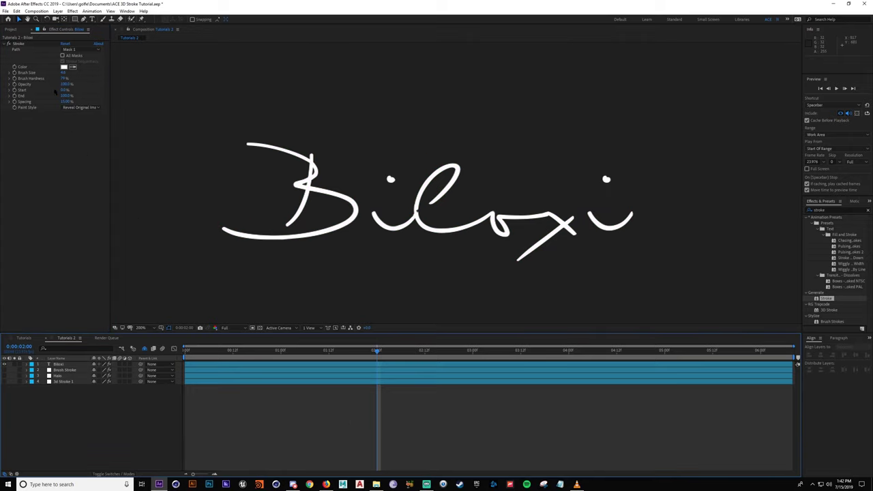
Step: Keyframe the Stroke effect's End at 0% and move that keyframe to 0:00:00:02 on the Biloxi layer
click(67, 96)
mouse_move(66, 99)
mouse_down()
mouse_move(20, 98)
mouse_move(54, 98)
mouse_move(42, 98)
mouse_move(142, 248)
mouse_up()
click(143, 248)
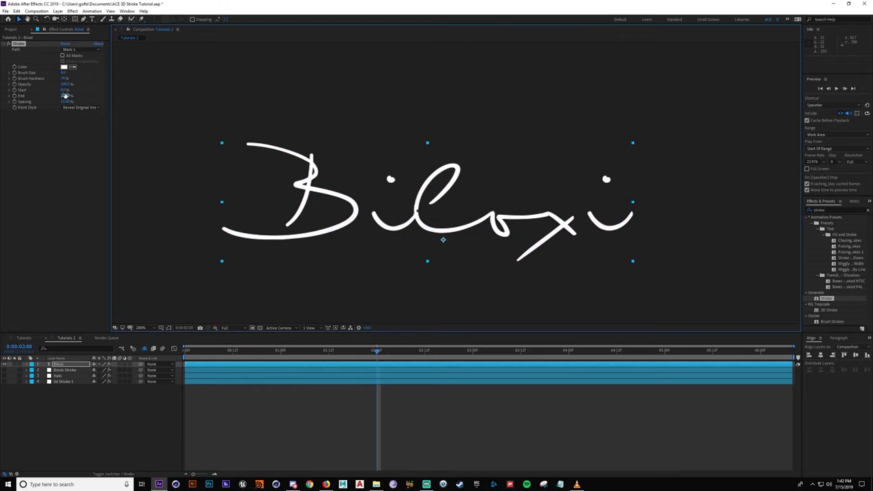
drag(65, 96, 40, 98)
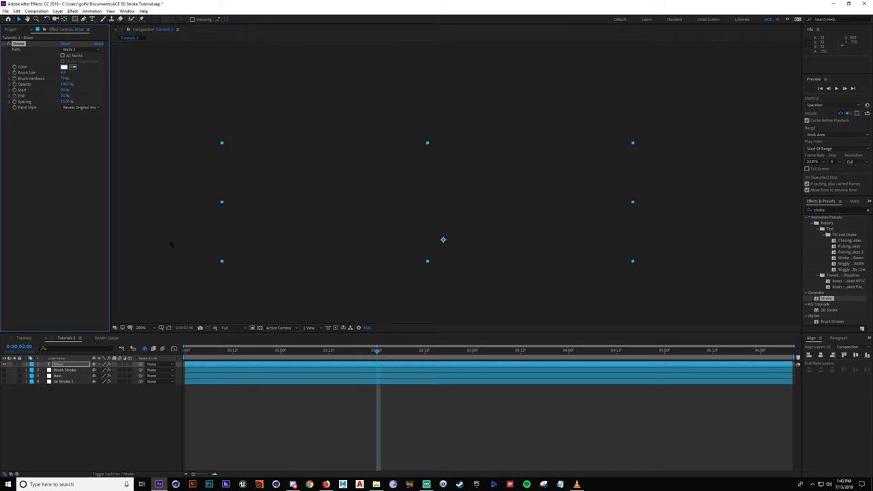
key(u)
drag(376, 377, 266, 375)
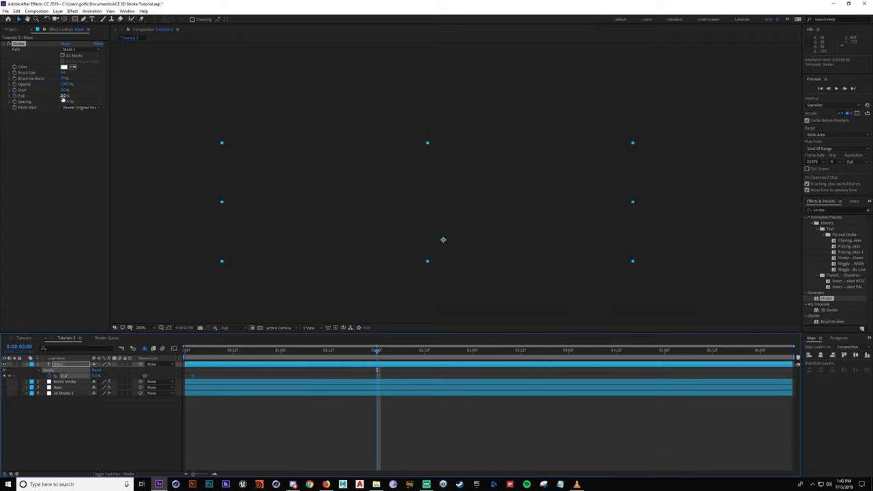
Step: Keyframe the Stroke effect's End at 100% and move that keyframe out to just before the six-second mark
drag(64, 96, 148, 102)
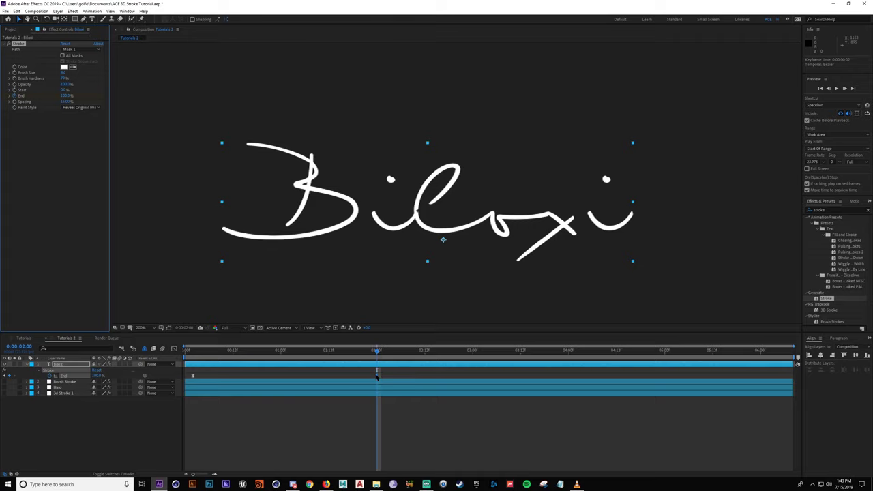
mouse_move(377, 377)
mouse_down()
mouse_move(692, 386)
mouse_move(752, 378)
mouse_up()
click(569, 352)
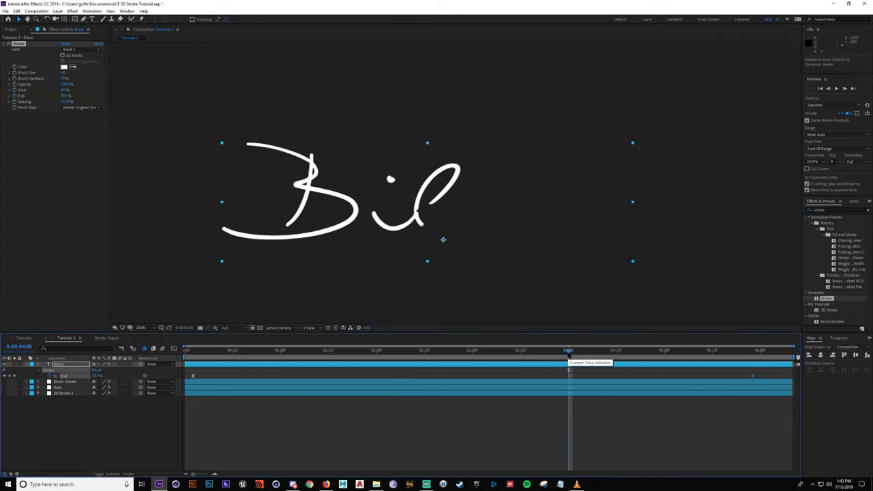
Step: Preview the handwriting reveal, shorten it by moving the 100% keyframe to about 0:00:02:05, end the work area at 0:00:03:16 and replay
key(space)
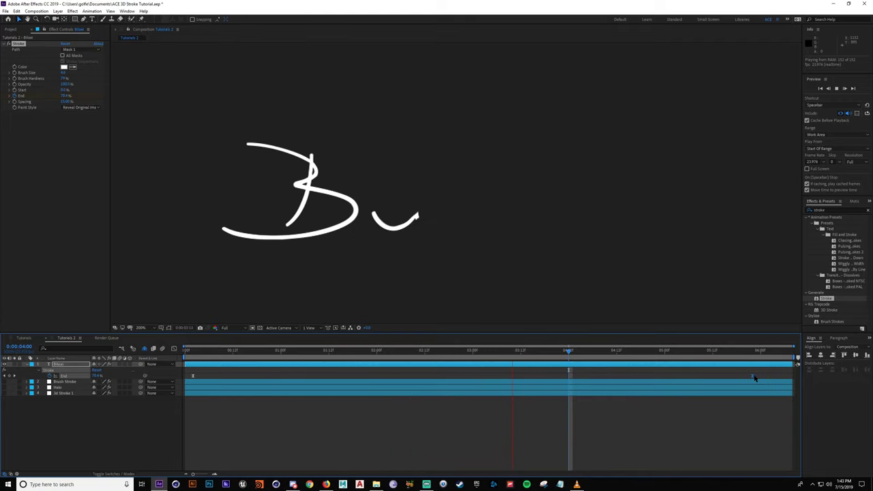
key(space)
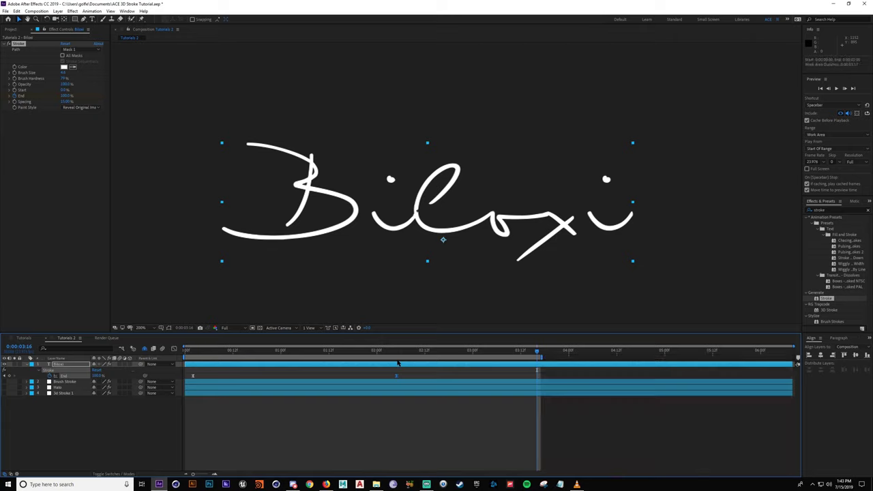
key(space)
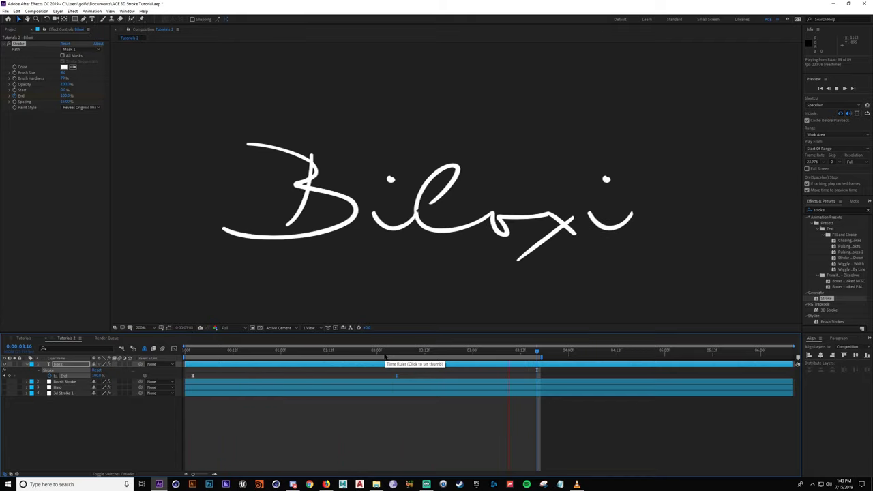
Step: Inspect the partly written B at 0:00:00:14 and reduce the Stroke brush size until the crossing stem no longer shows early
click(297, 352)
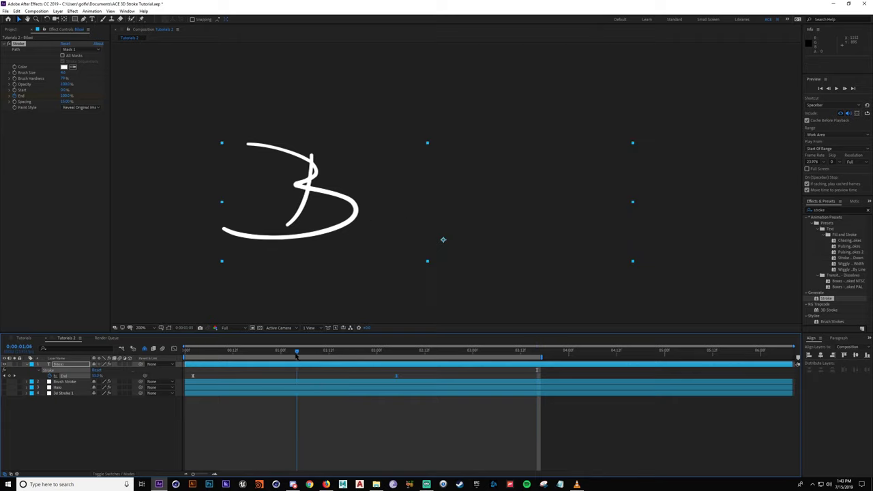
drag(297, 352, 240, 352)
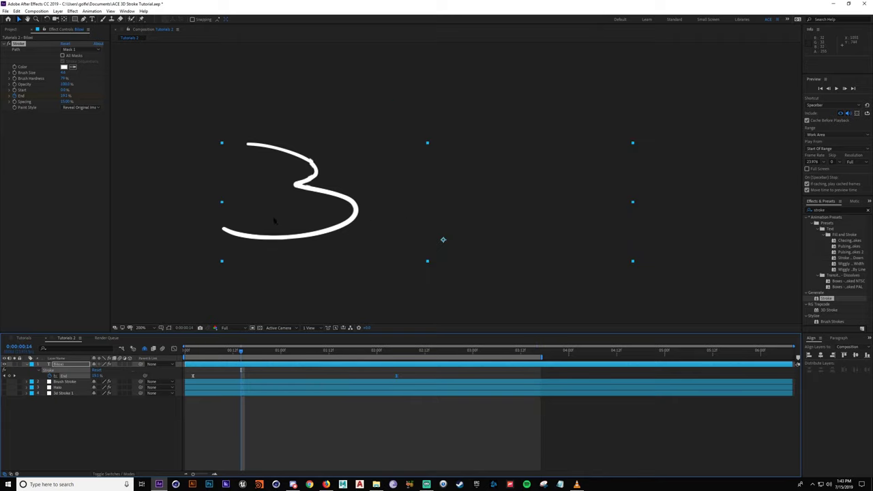
scroll(275, 220, up, 1)
drag(165, 180, 377, 233)
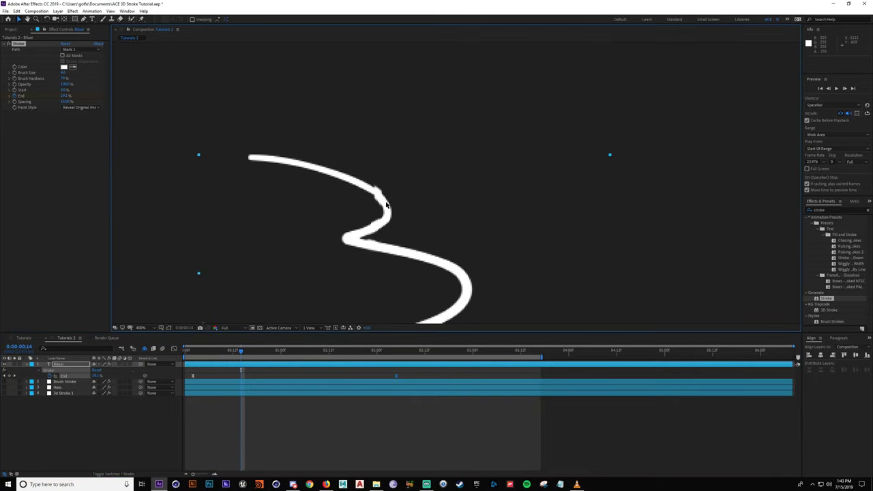
scroll(389, 204, down, 2)
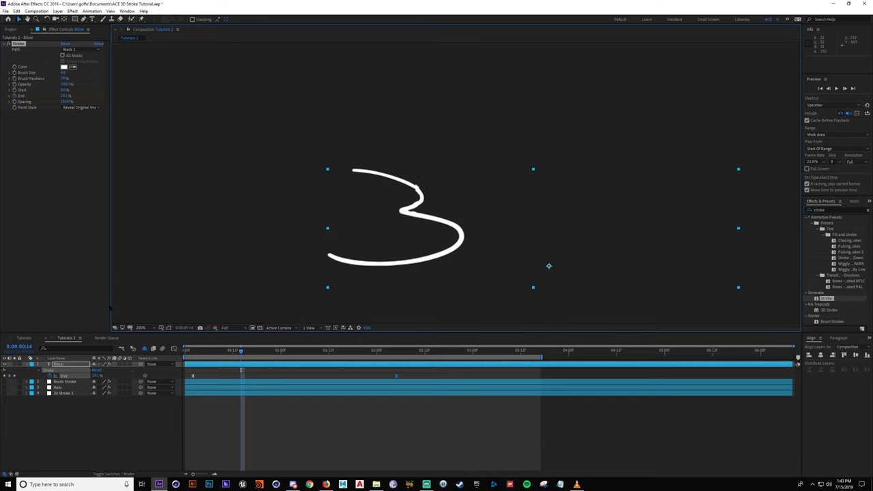
click(9, 44)
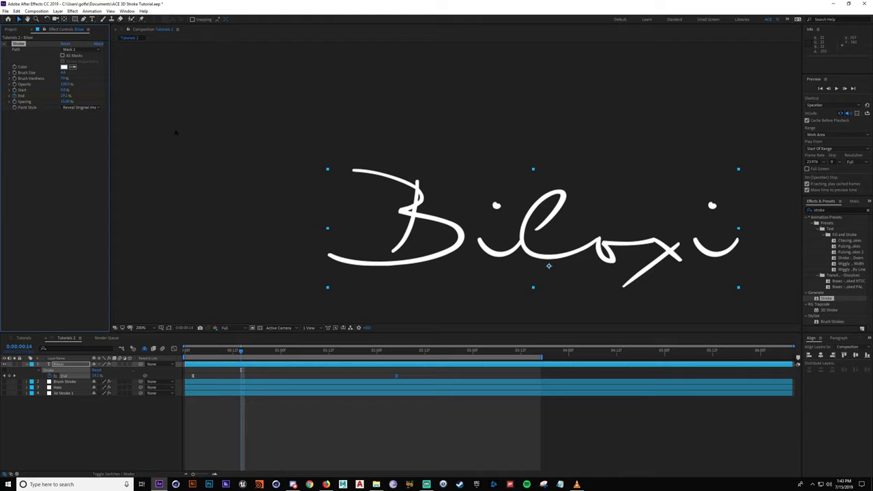
click(9, 43)
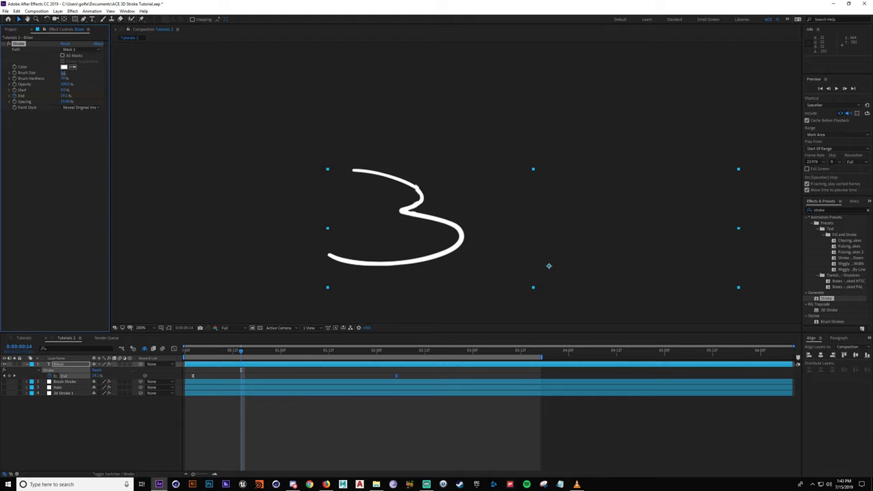
drag(63, 73, 28, 73)
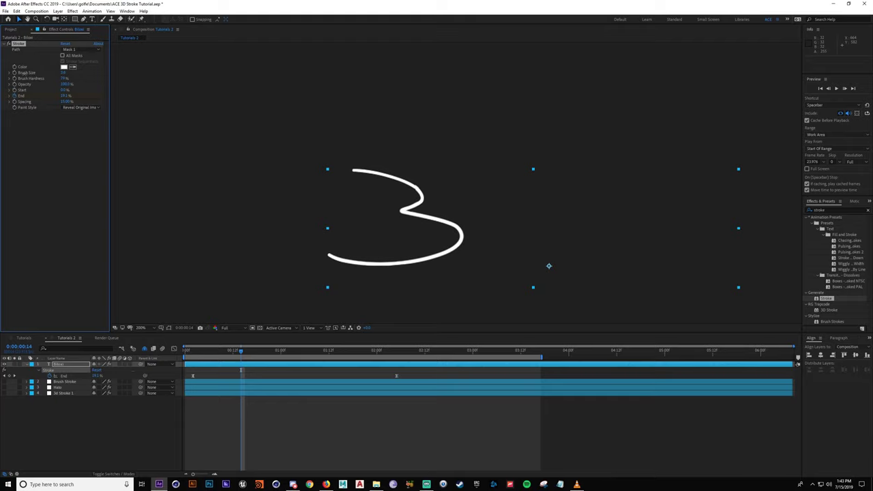
mouse_move(240, 350)
mouse_down()
mouse_move(428, 350)
mouse_move(224, 358)
mouse_move(442, 359)
mouse_move(301, 359)
mouse_move(451, 345)
mouse_move(273, 351)
mouse_up()
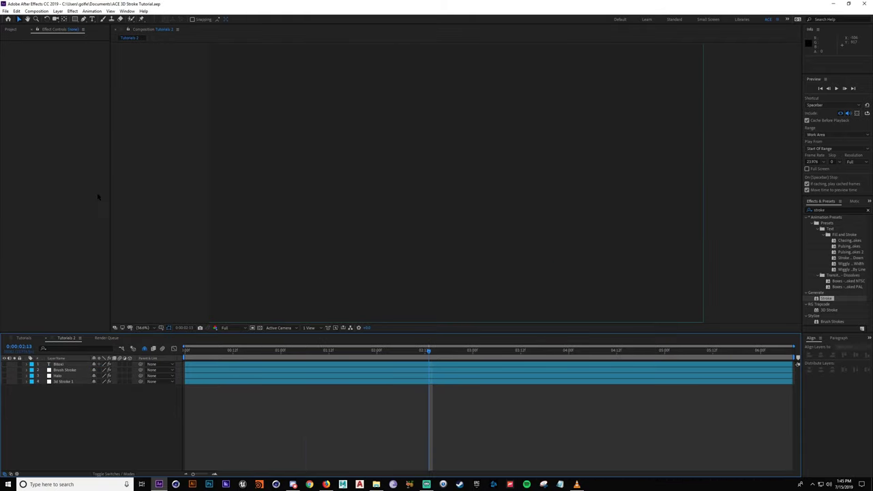
Step: Add the Nissan GTR composition as the top layer and end the work area at the clip's last frame, 0:00:02:16
click(10, 30)
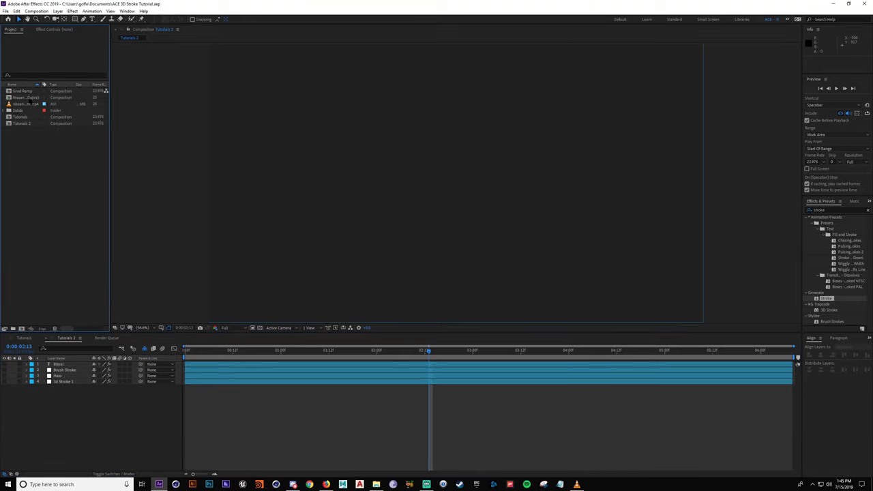
drag(26, 98, 87, 360)
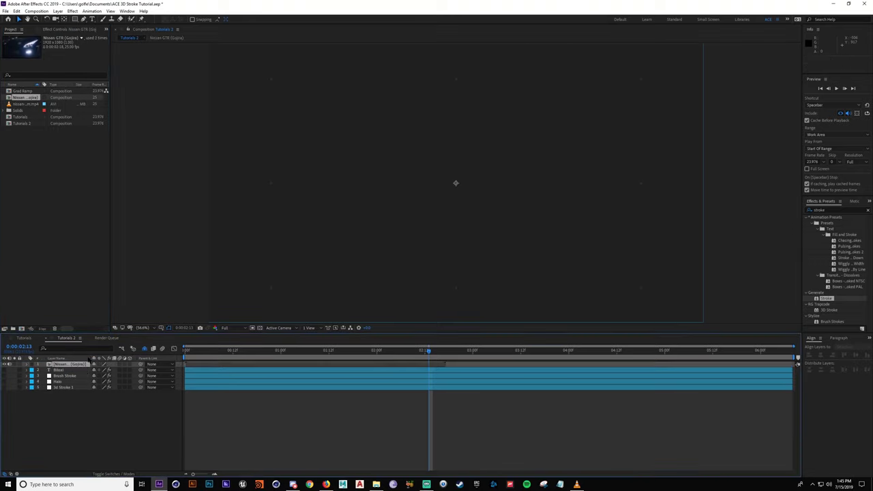
drag(254, 353, 441, 369)
key(n)
Step: Mute the Nissan GTR layer's audio and scale the layer up to fill the composition frame
click(10, 365)
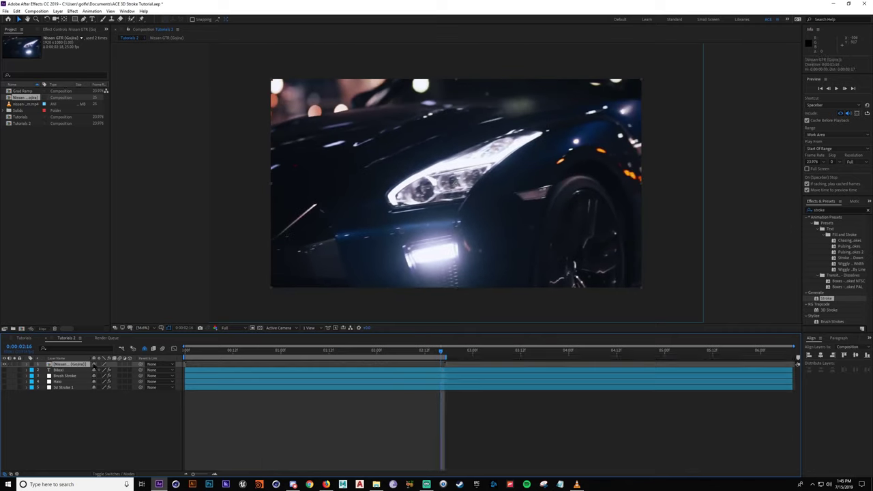
key(s)
drag(109, 371, 125, 372)
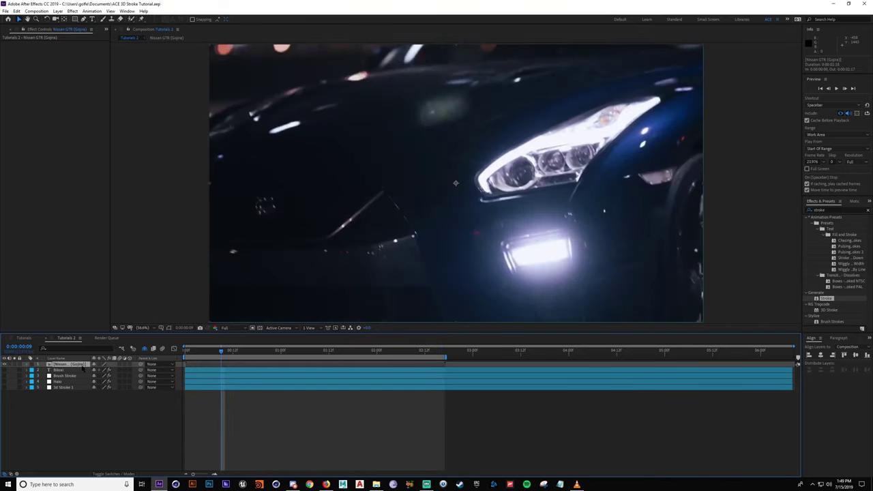
Step: Create a white composition-sized solid above the Nissan GTR layer and trim it to the clip's length
key(ctrl+y)
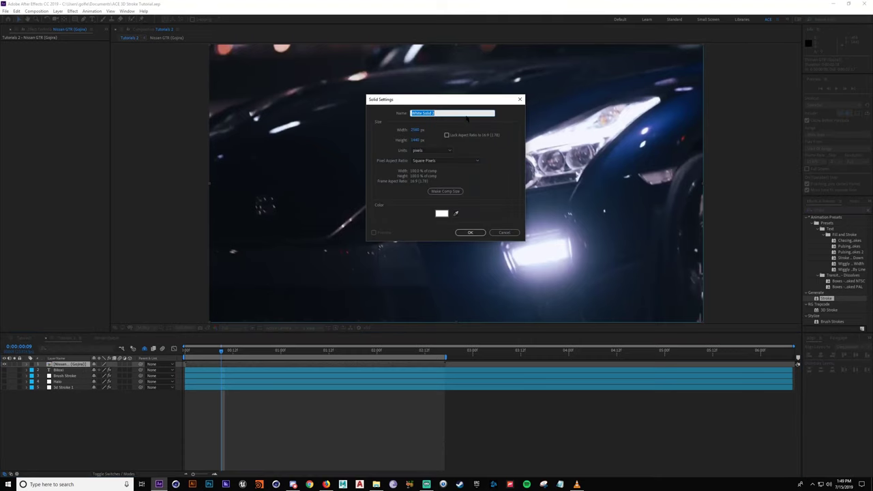
click(471, 232)
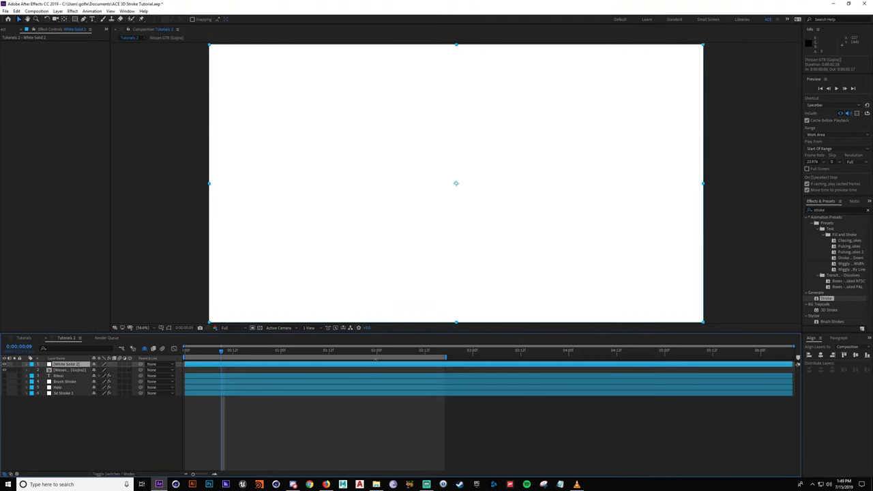
drag(420, 352, 186, 352)
key(alt+])
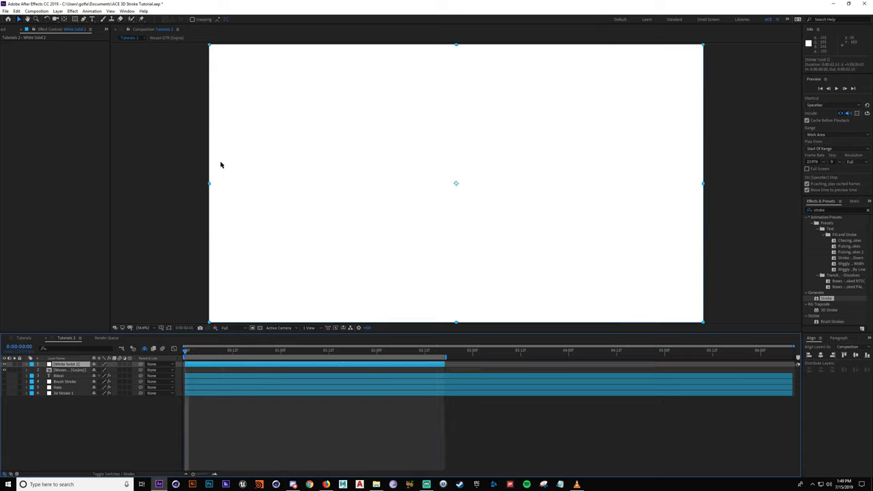
Step: Draw an open zigzag mask path with the Pen tool on the white solid, from top to bottom with turns beyond both frame sides
key(g)
key(comma)
click(193, 63)
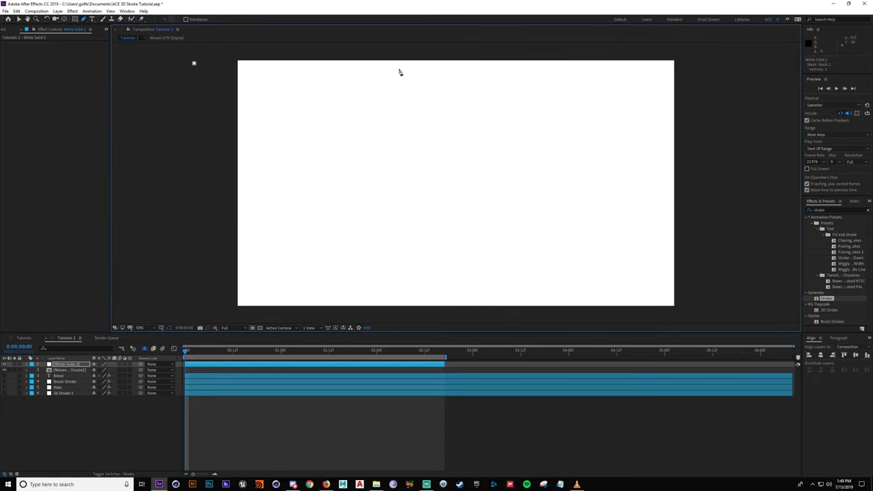
click(724, 76)
click(202, 99)
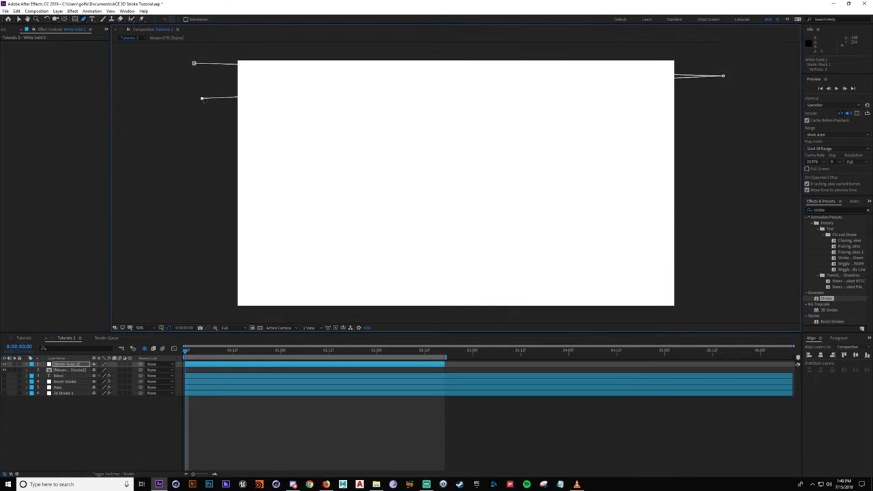
click(738, 115)
click(191, 137)
click(738, 158)
click(176, 182)
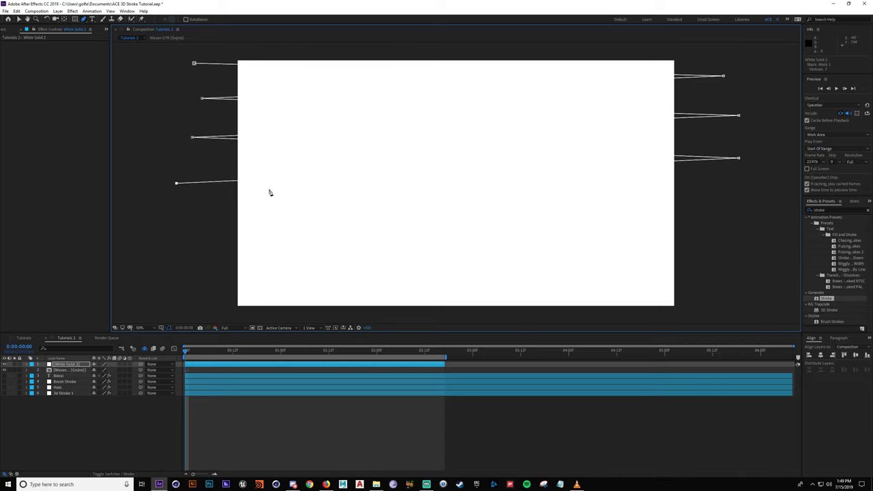
click(753, 211)
click(199, 254)
click(750, 276)
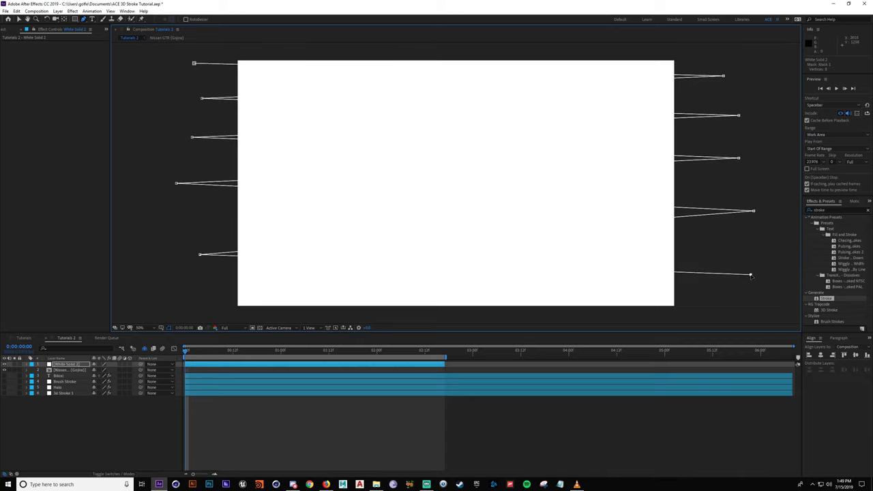
click(201, 302)
click(758, 306)
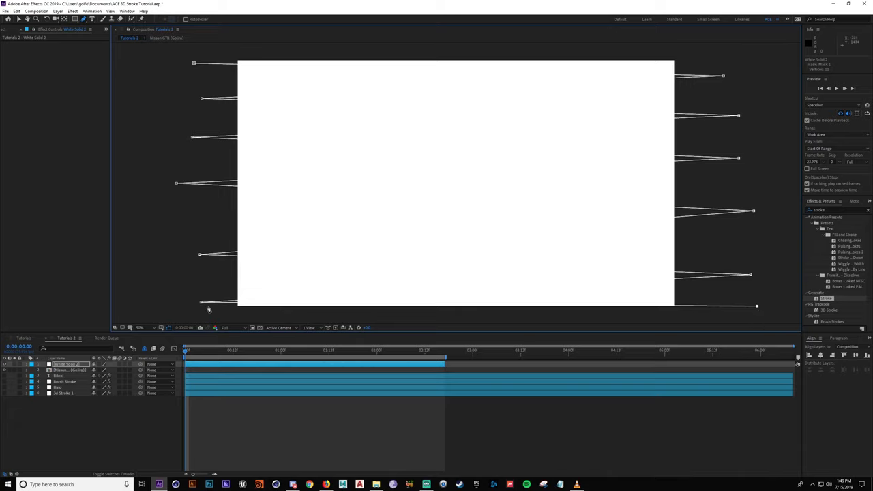
Step: Adjust the zigzag path by nudging its lowest left-hand point slightly upward
key(v)
drag(751, 274, 640, 272)
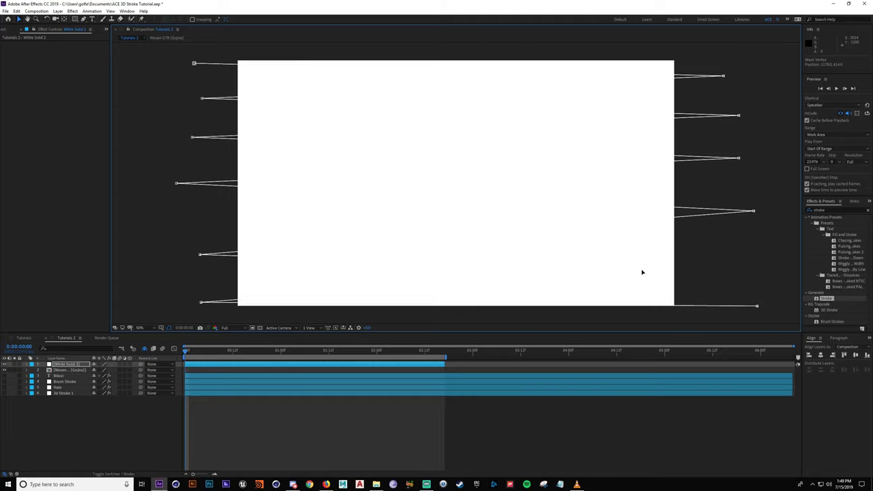
key(ctrl+z)
drag(202, 303, 199, 297)
Step: Apply the Stroke effect to the white solid with Paint Style set to Reveal Original Image, and hide the mask outline
click(64, 365)
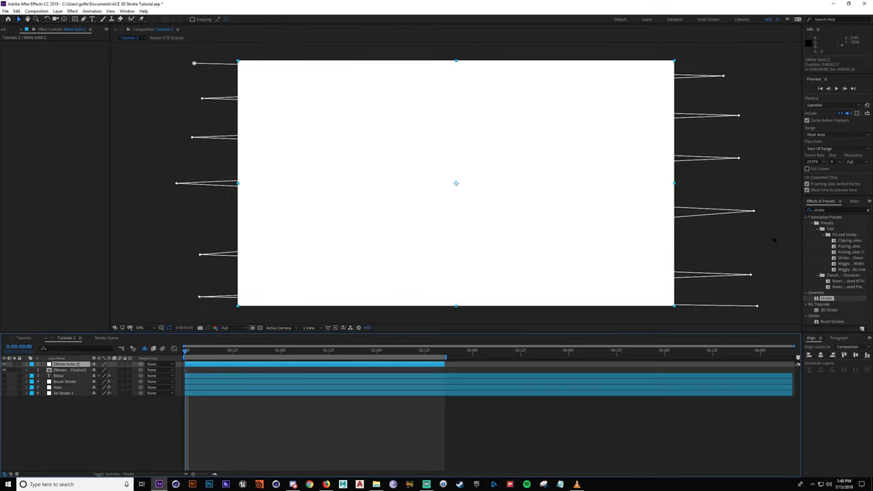
mouse_move(821, 299)
mouse_down()
mouse_move(84, 354)
mouse_move(76, 365)
mouse_up()
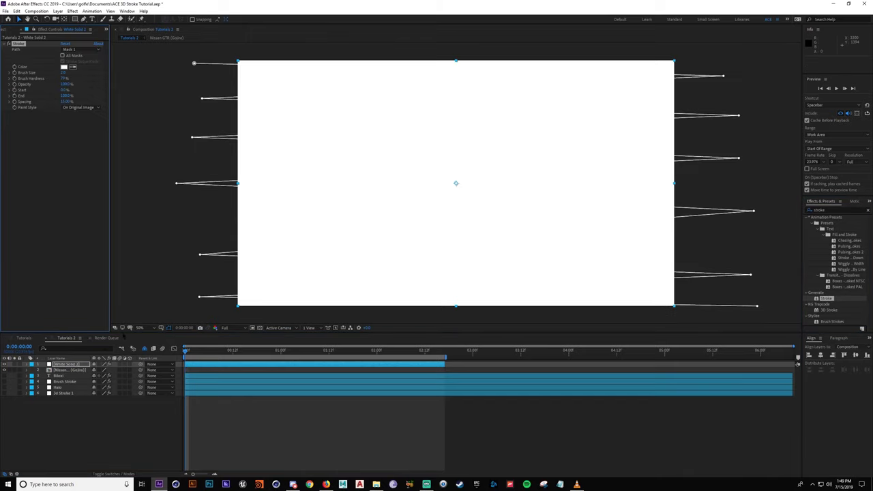
click(76, 108)
click(84, 131)
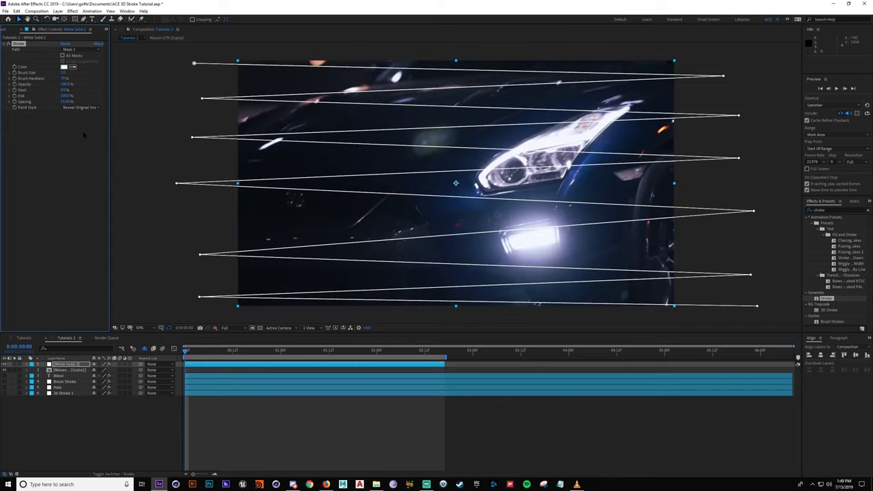
click(170, 328)
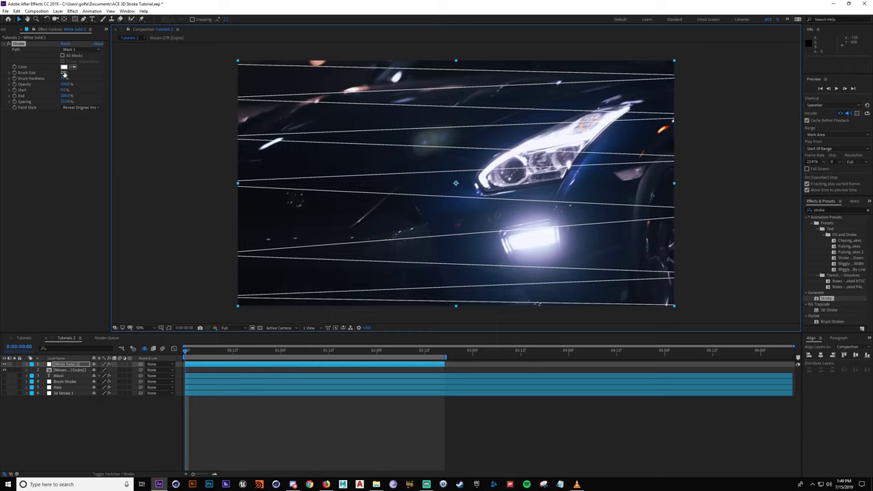
Step: Set the Stroke's Brush Hardness to 100% and enlarge its Brush Size until the zigzag covers the whole frame in white
mouse_move(63, 73)
mouse_down()
mouse_move(468, 94)
mouse_move(749, 131)
mouse_up()
drag(65, 73, 219, 85)
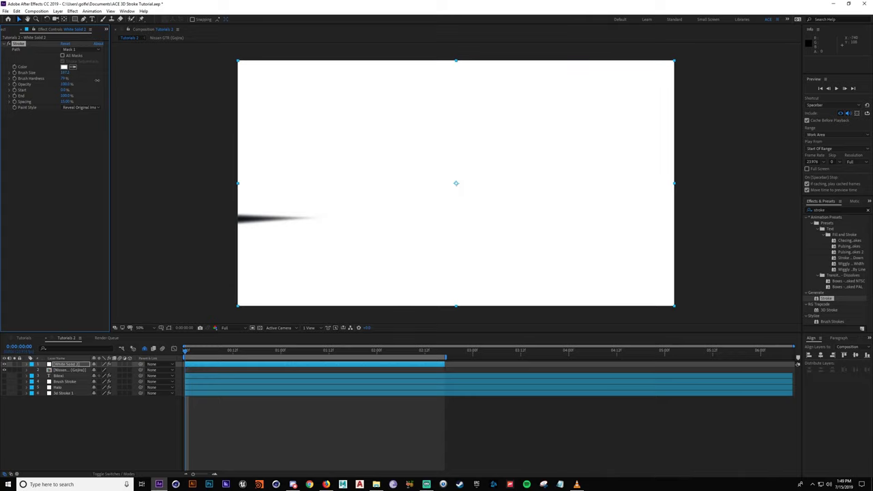
drag(97, 80, 2, 83)
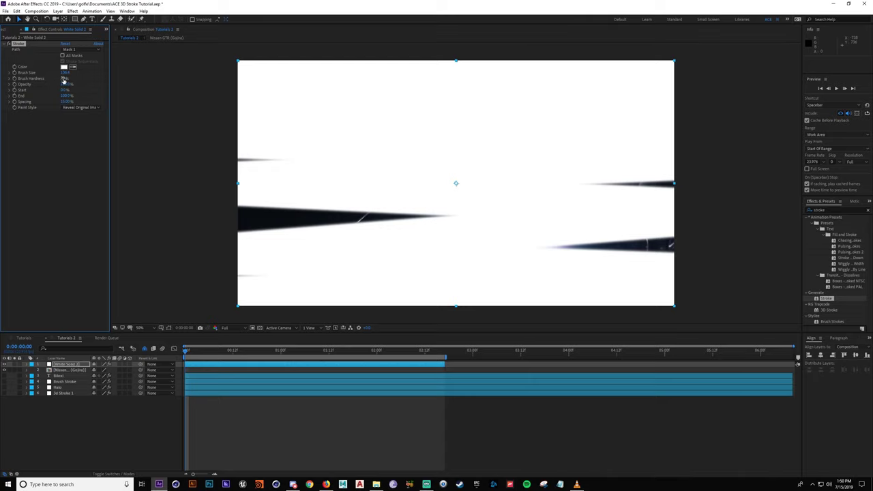
drag(106, 83, 376, 117)
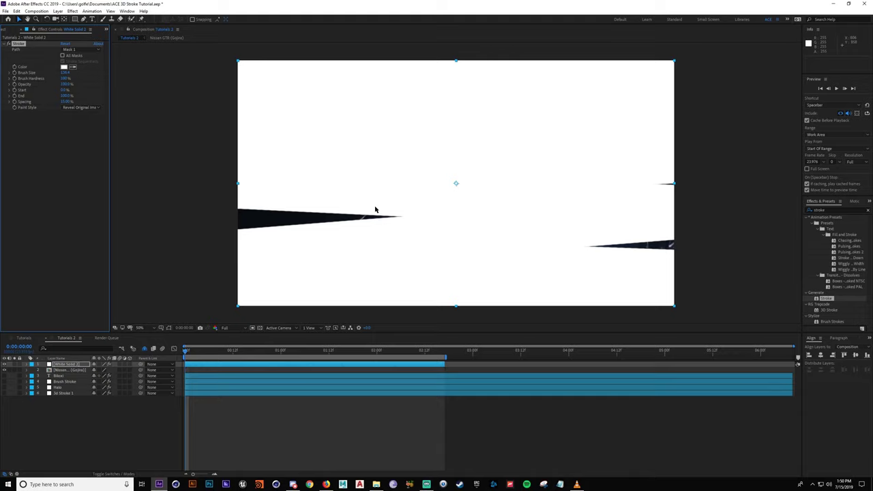
drag(74, 73, 324, 114)
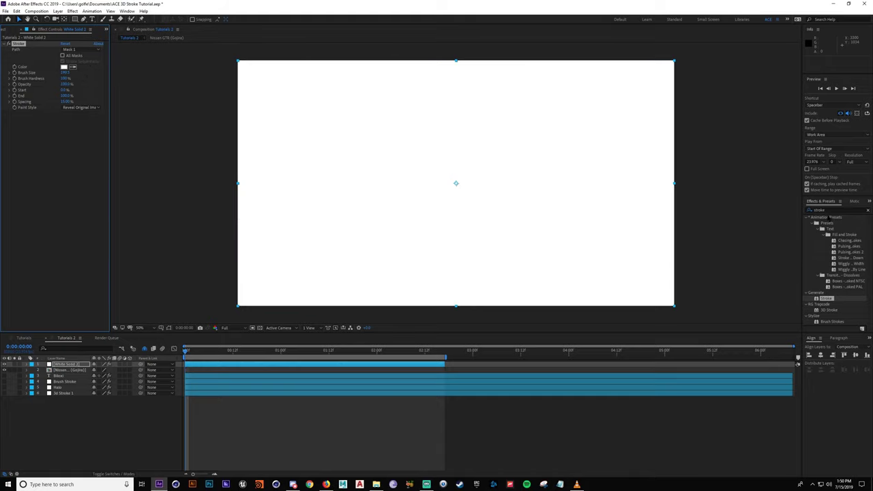
Step: Find the Roughen Edges effect and apply it to the white solid
click(829, 210)
text(roughen)
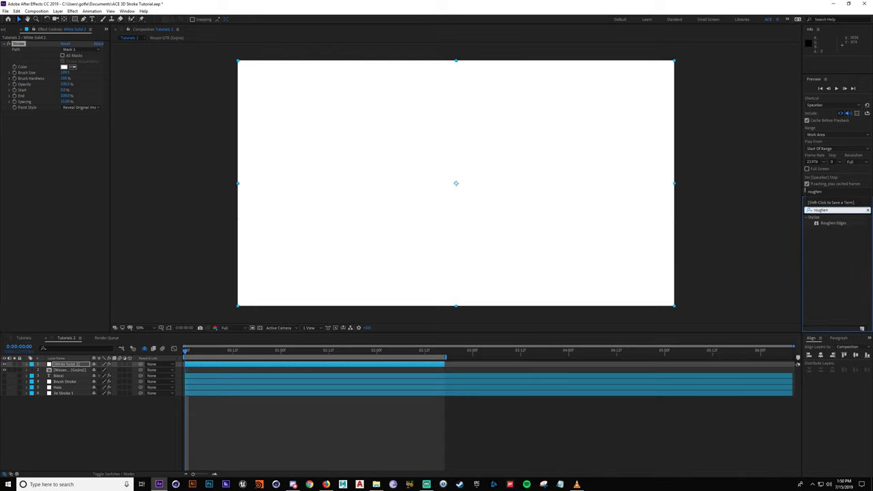
double_click(832, 223)
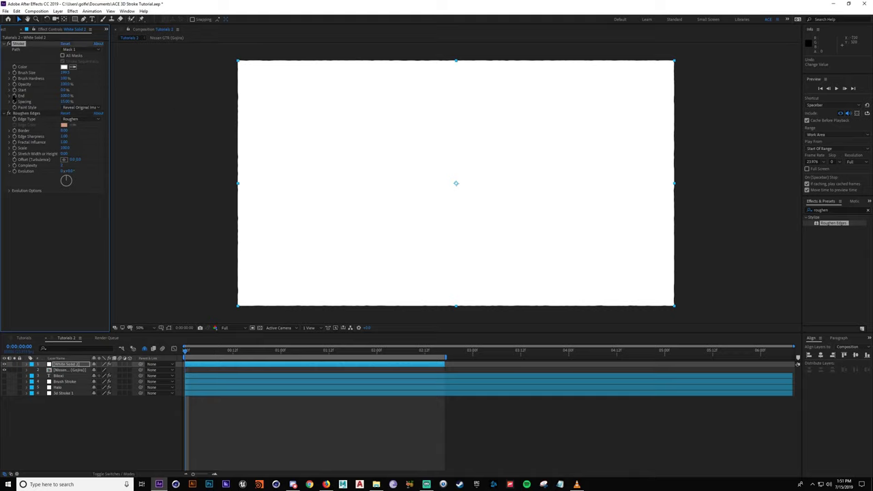
Step: Keyframe the Stroke's End from 100% at 0:00:00:00 to 0% at 0:00:00:17
key(e)
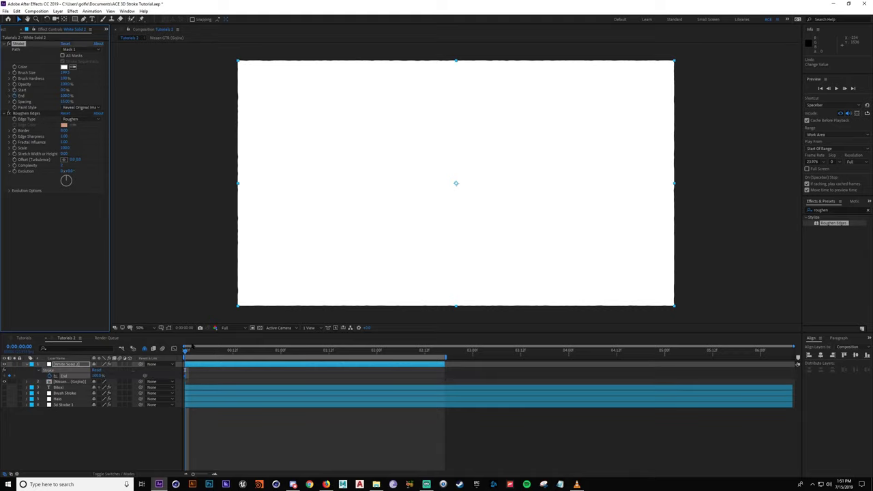
drag(188, 353, 252, 353)
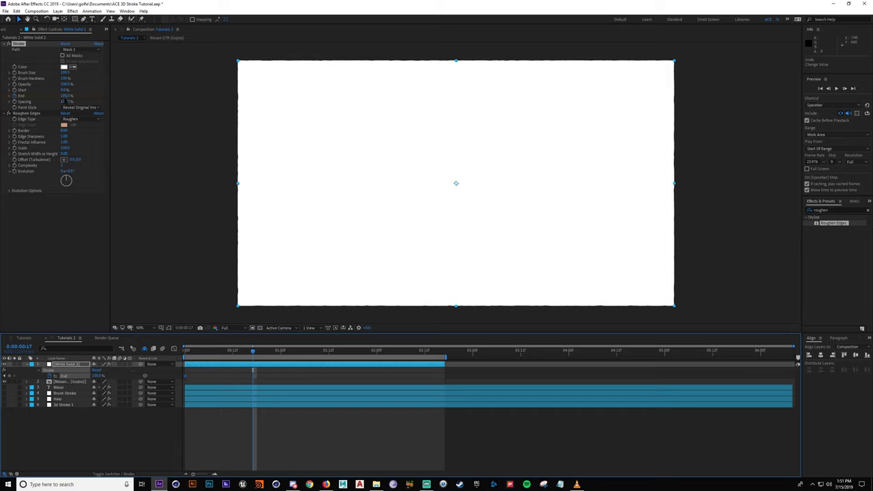
drag(65, 97, 2, 100)
Step: Increase the Border, Complexity and Scale of Roughen Edges for a ragged torn edge, judging it at 0:00:00:09
mouse_move(252, 352)
mouse_down()
mouse_move(198, 353)
mouse_move(220, 354)
mouse_up()
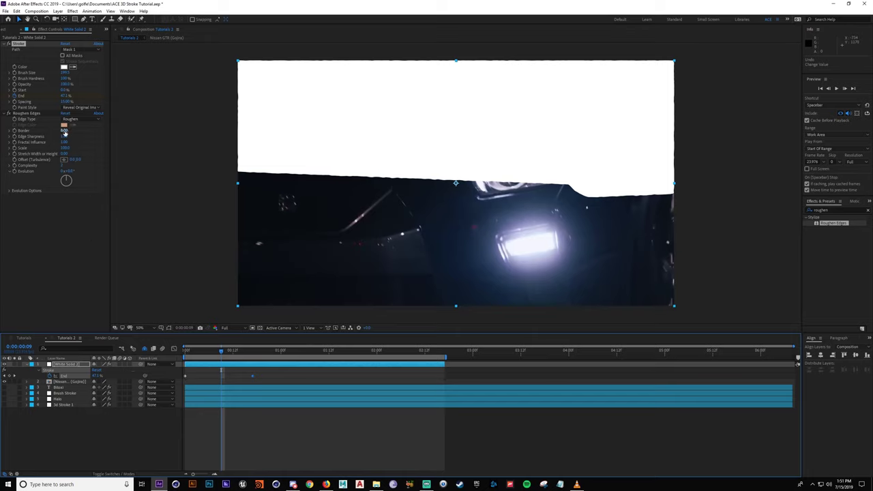
drag(65, 130, 362, 153)
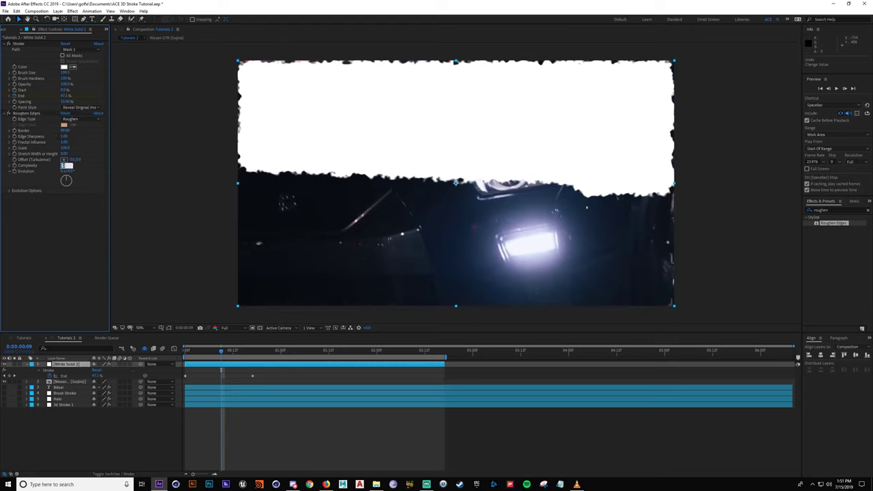
key(Return)
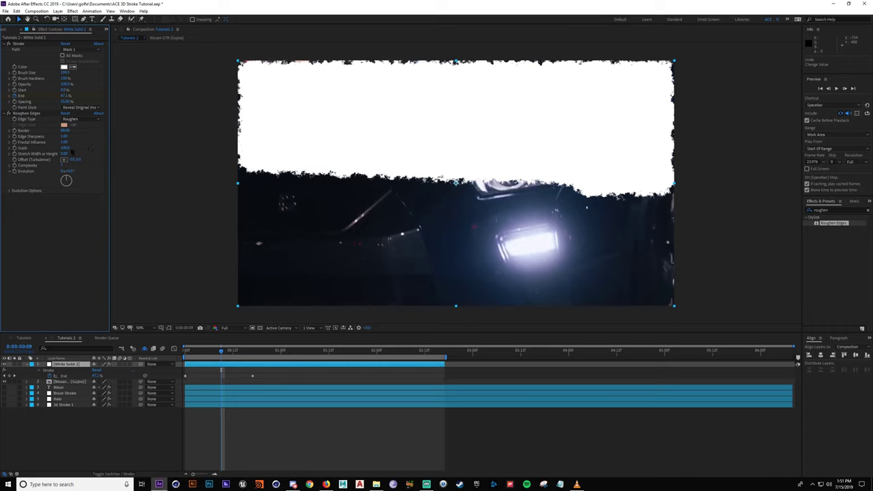
drag(64, 148, 139, 147)
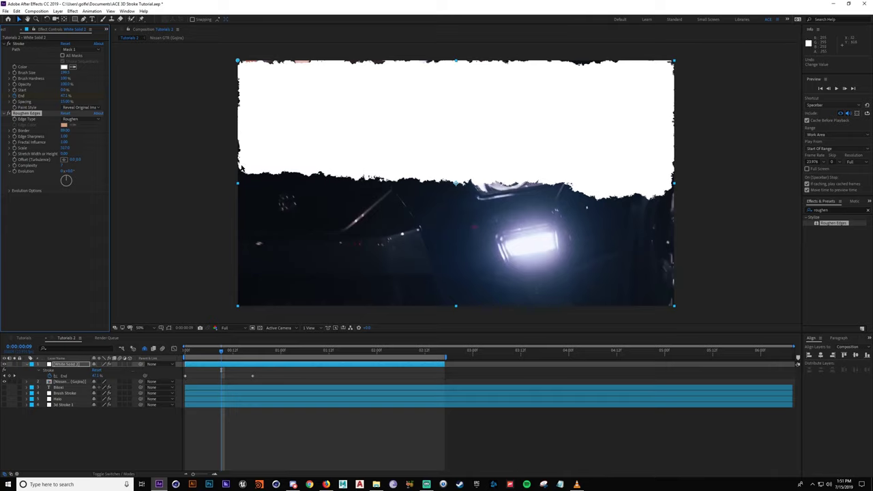
Step: Scale the white solid up to about 105% so its roughened outer borders fall outside the frame
drag(240, 139, 241, 120)
key(ctrl+z)
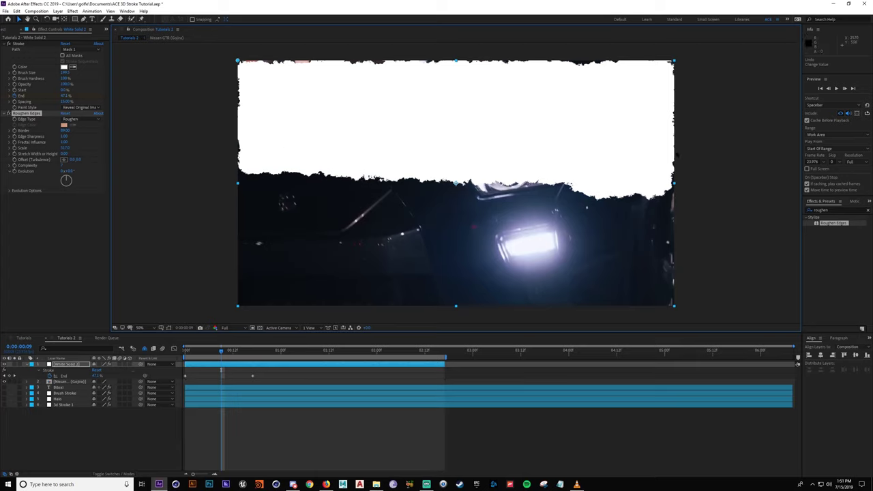
click(75, 364)
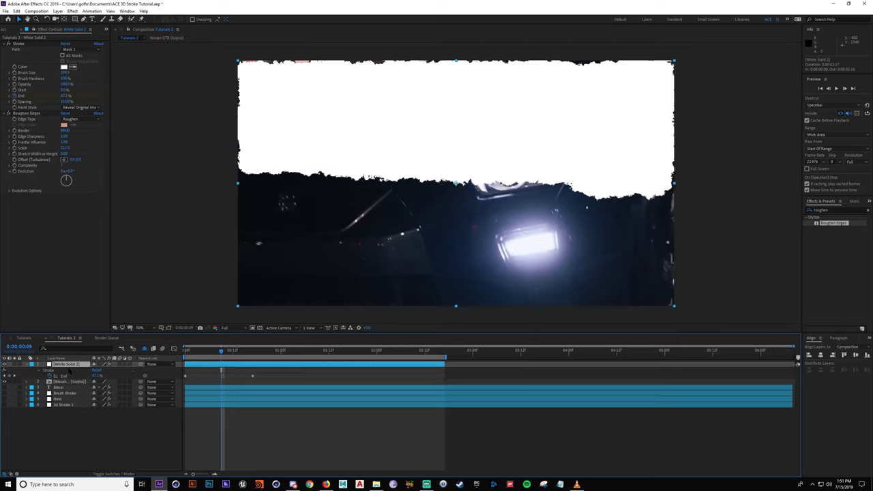
key(shift+s)
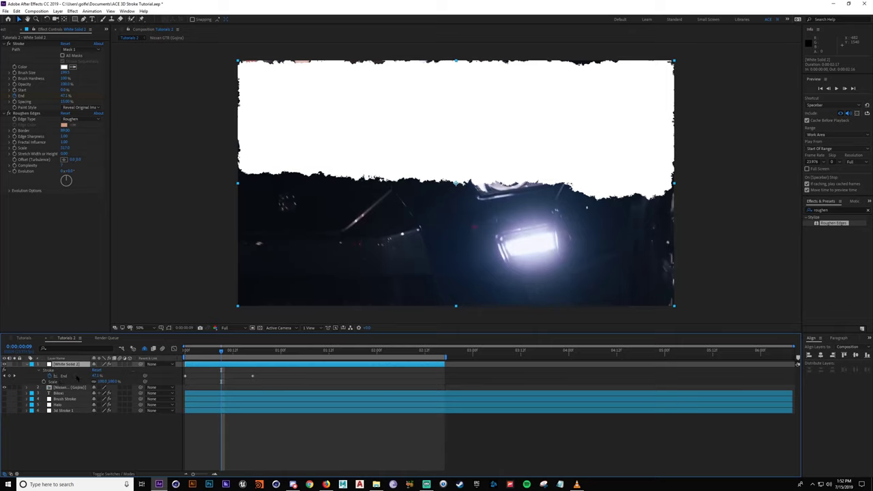
key(u)
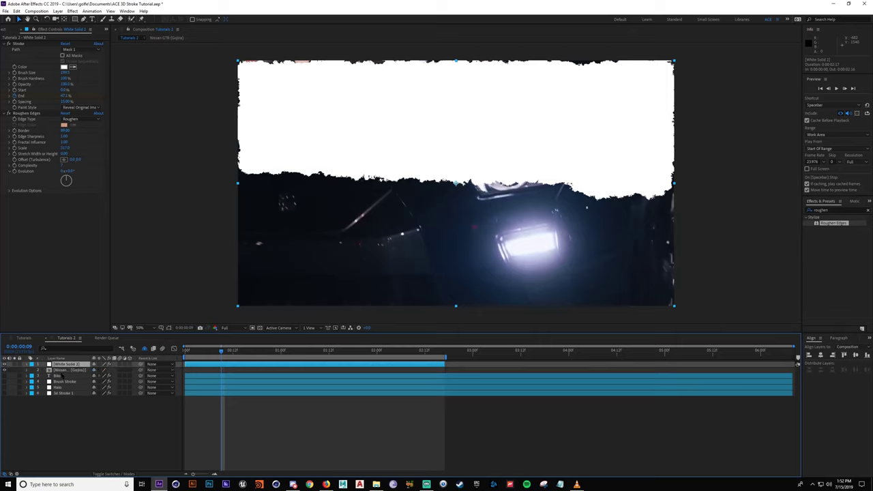
key(s)
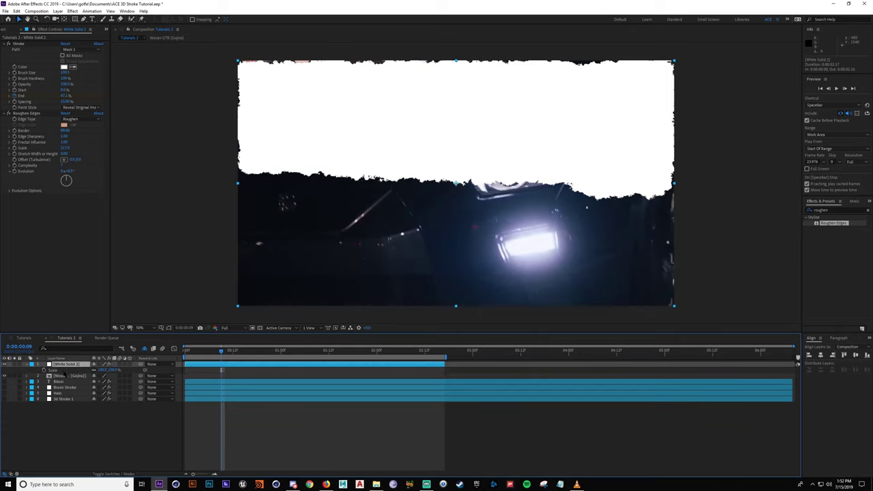
key(u)
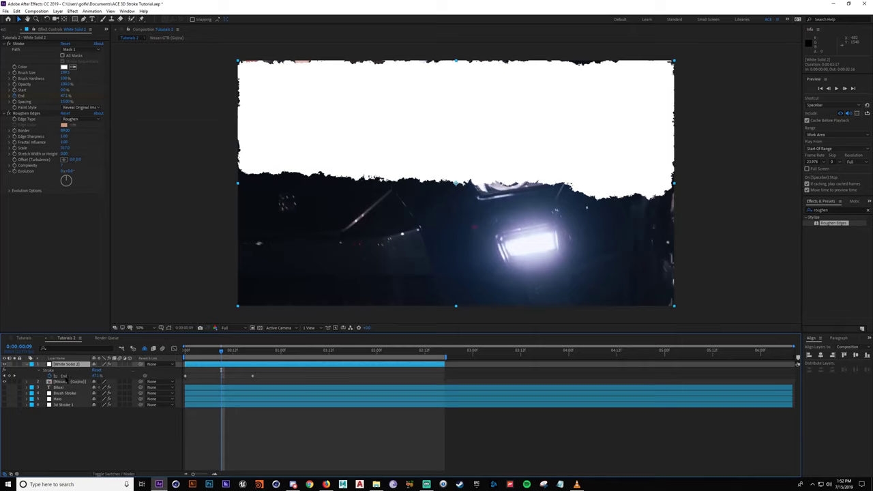
key(shift+s)
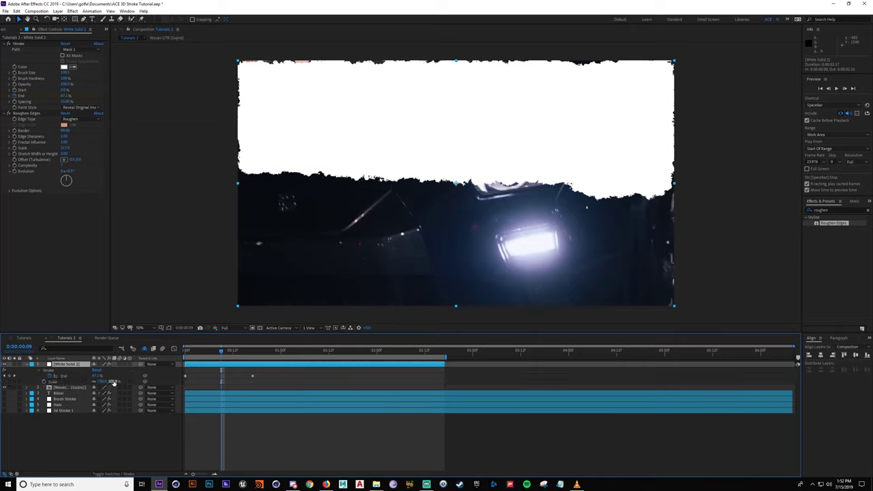
mouse_move(113, 384)
mouse_down()
mouse_move(126, 383)
mouse_move(117, 381)
mouse_up()
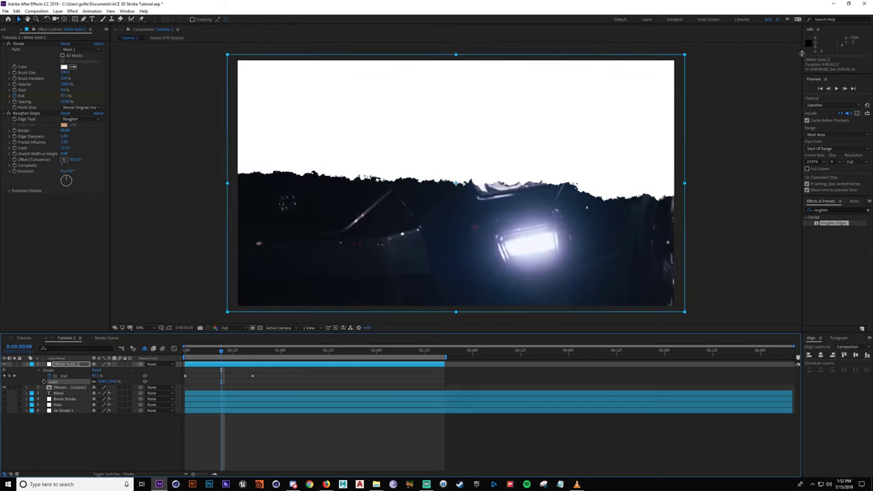
Step: Keyframe the Stroke's End at 0% at 0:00:02:00 and 100% at 0:00:02:16, and preview the transition
mouse_move(221, 351)
mouse_down()
mouse_move(186, 355)
mouse_move(378, 363)
mouse_move(440, 354)
mouse_up()
click(10, 376)
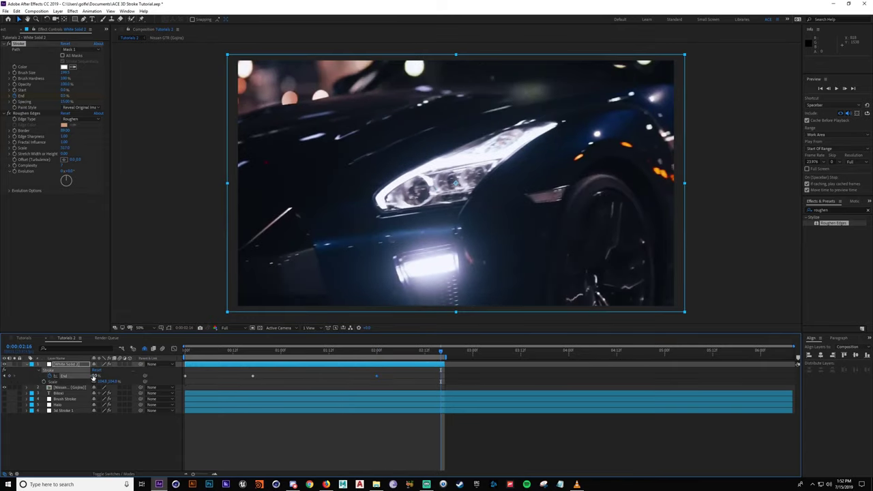
drag(95, 376, 154, 378)
click(303, 377)
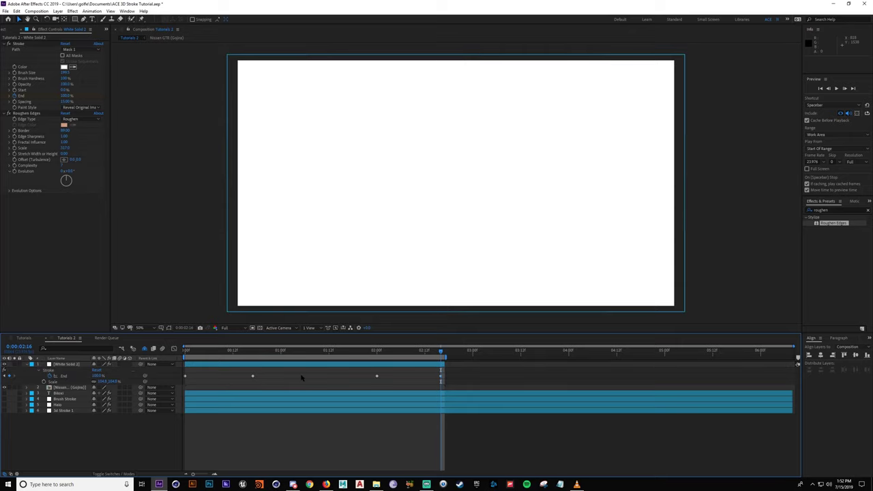
key(space)
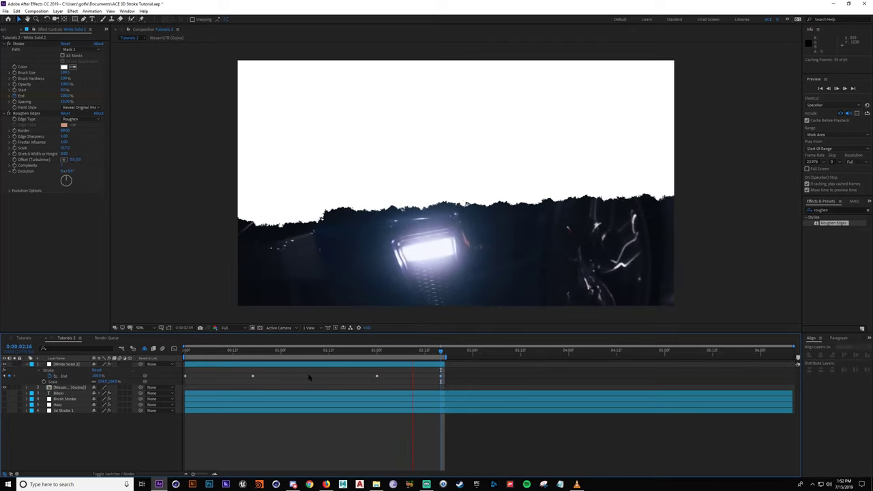